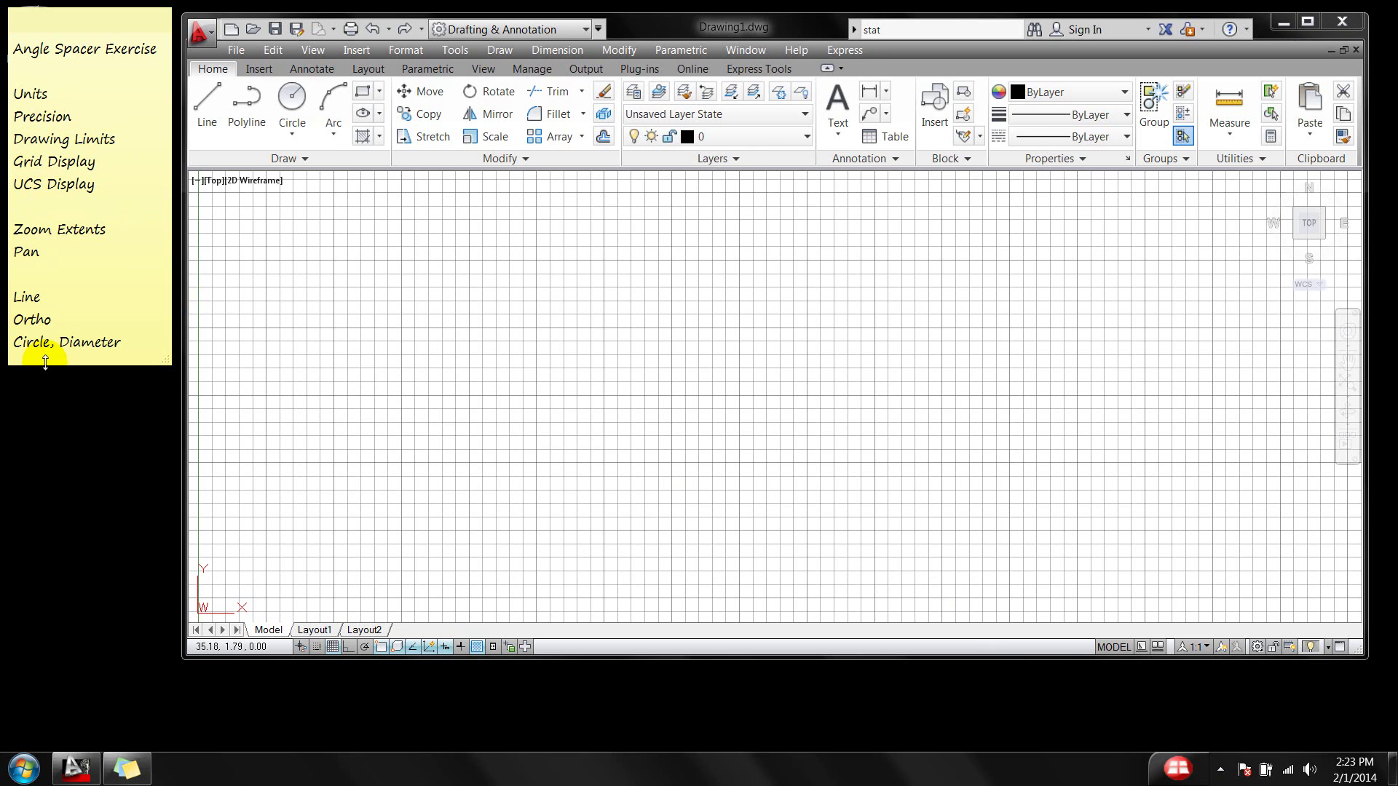
Confirm the drawing units as Decimal with 0.00 length precision, Decimal Degrees with precision 0, and Inches as the insertion scale.
click(418, 55)
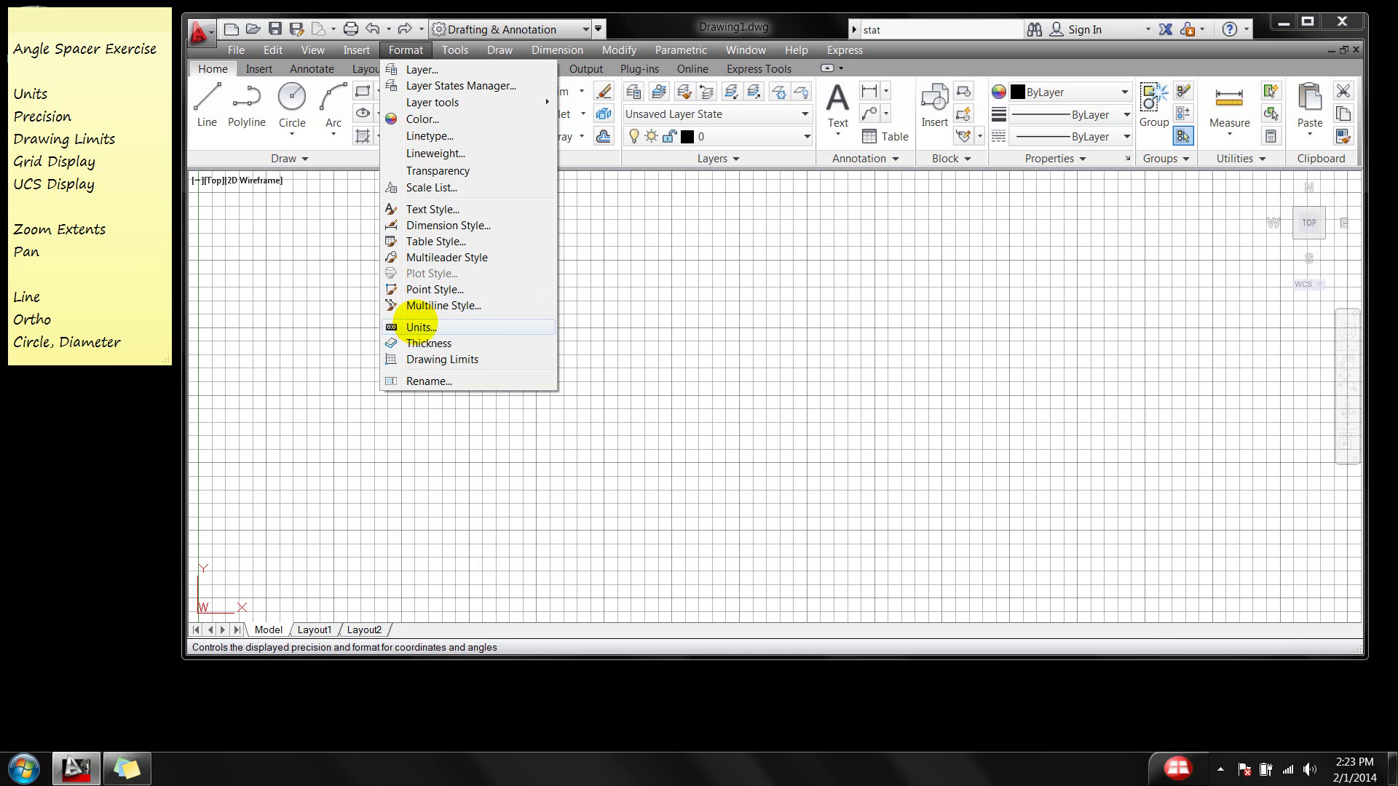
click(417, 325)
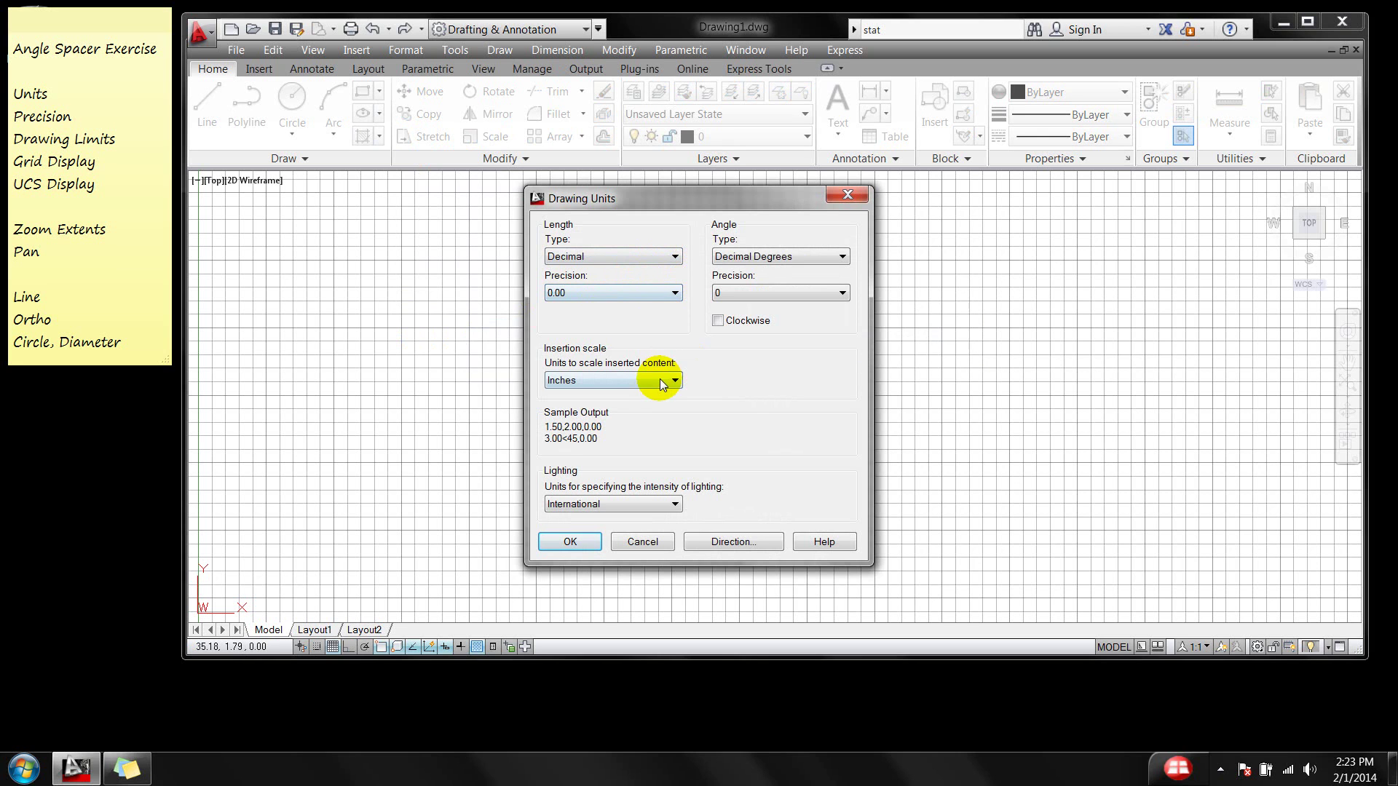
click(587, 546)
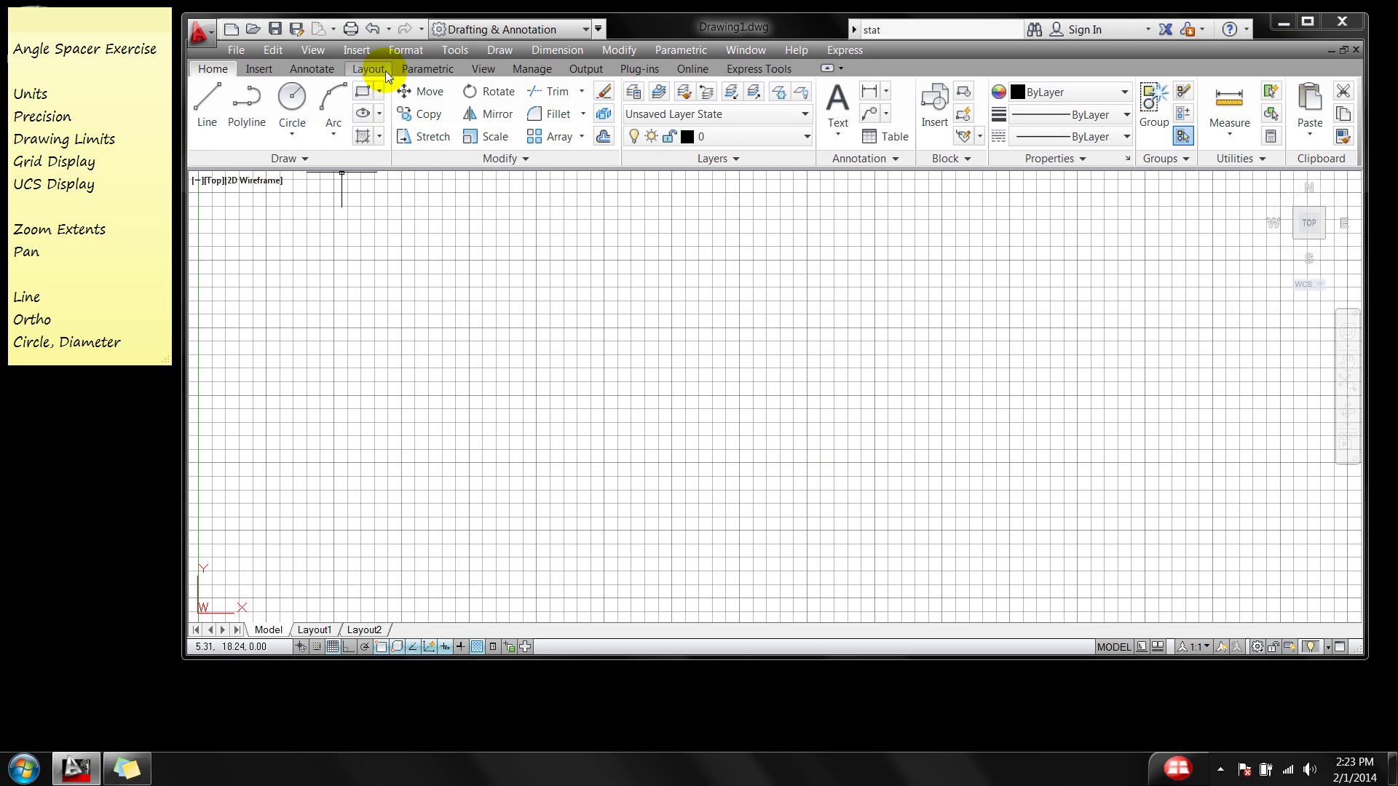
Set the model space drawing limits from lower-left corner 0,0 to upper-right corner 11,8.5.
click(400, 50)
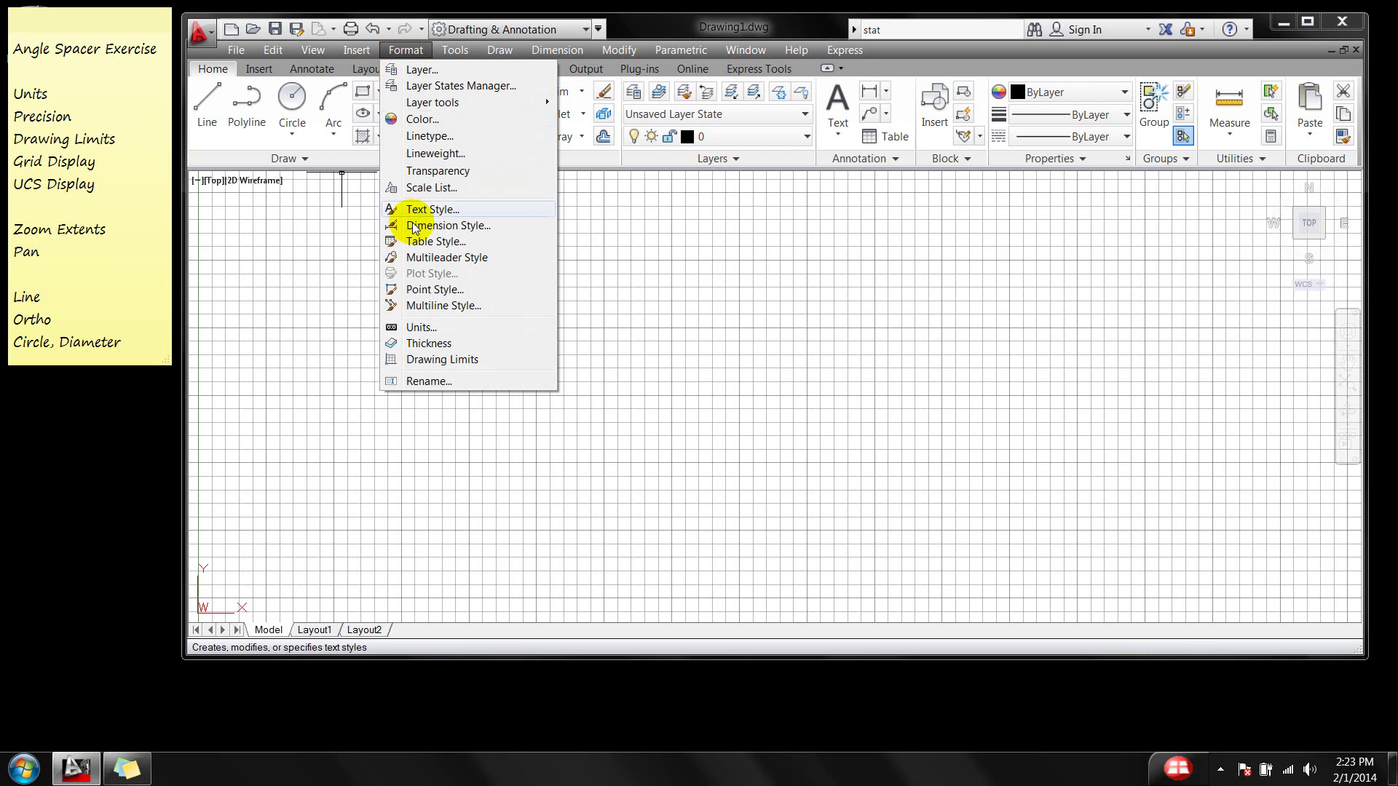
click(429, 359)
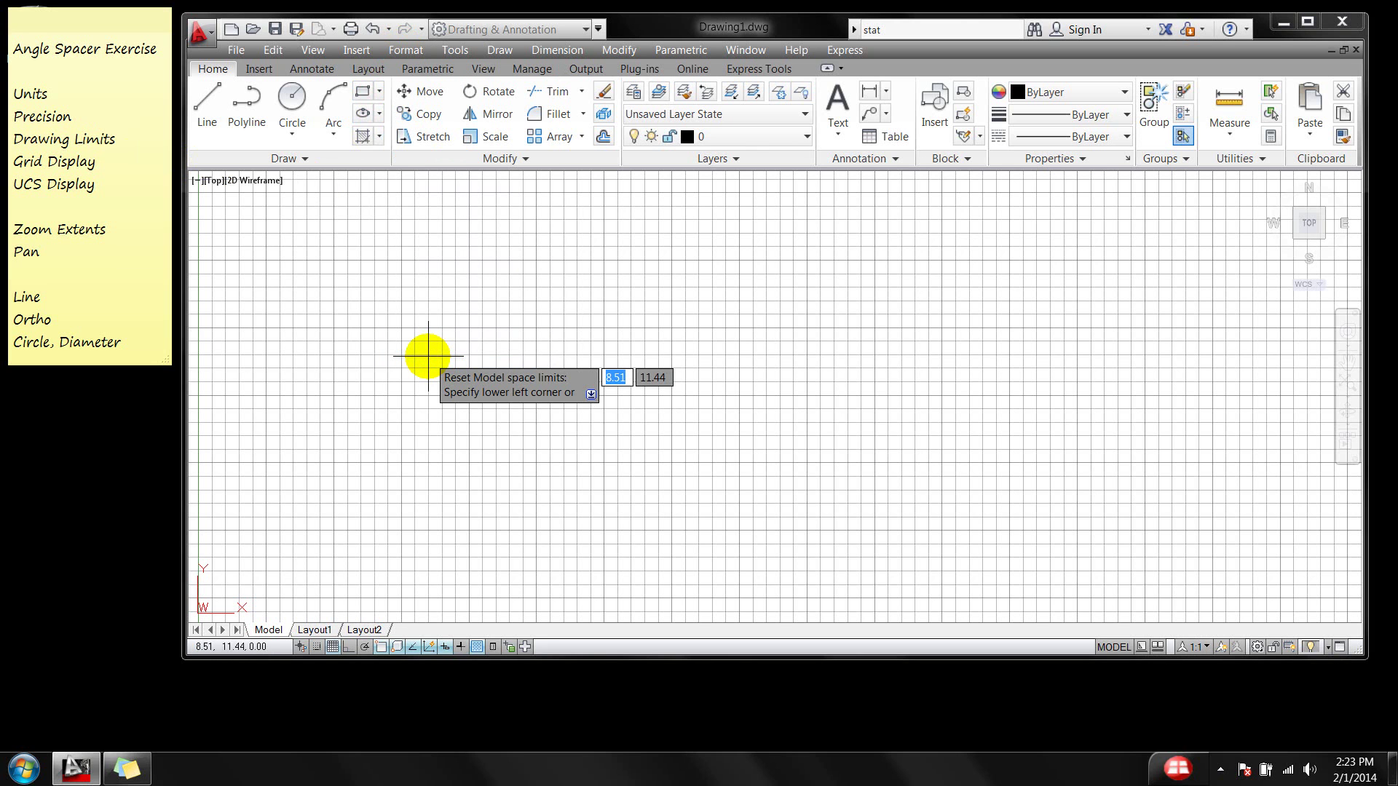
text(0)
key(Tab)
text(0)
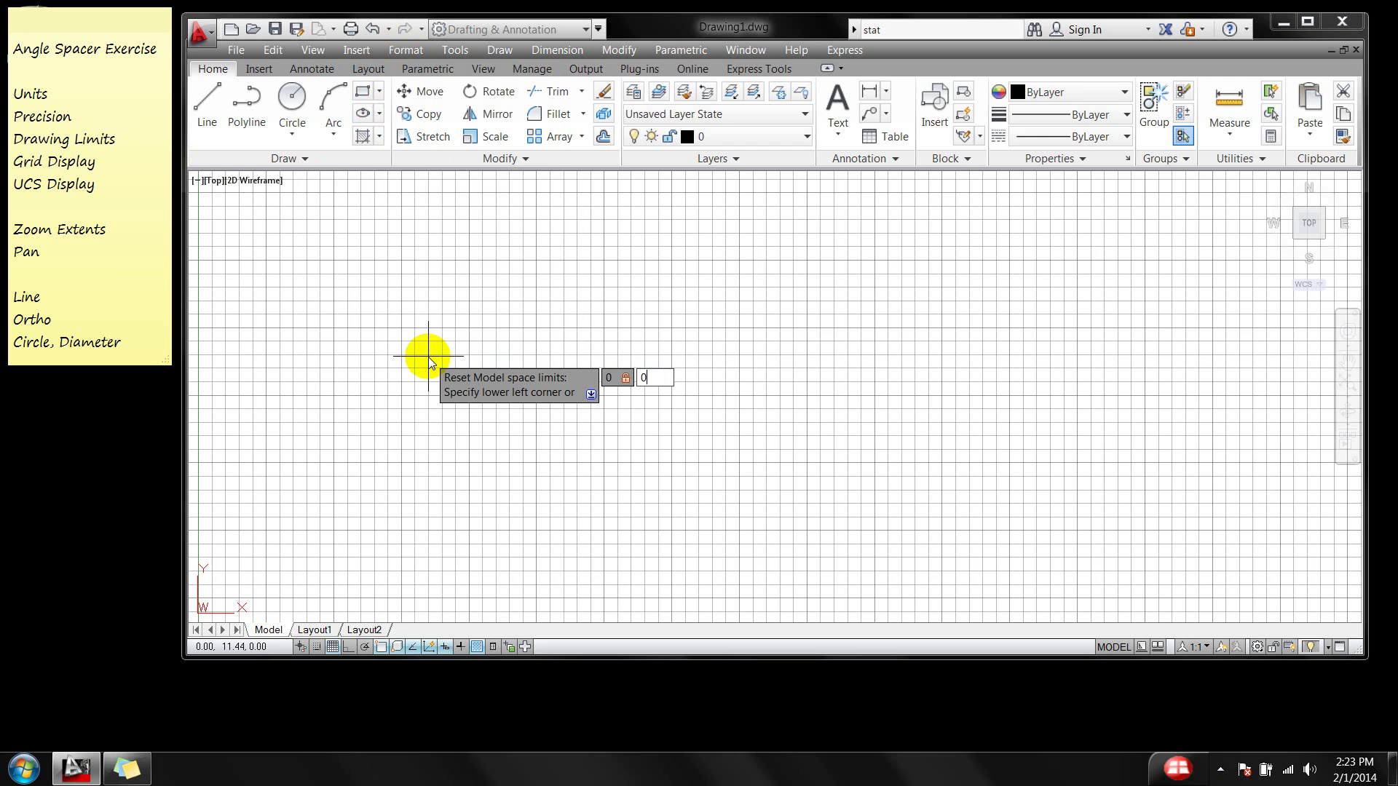
key(Return)
text(11)
key(Tab)
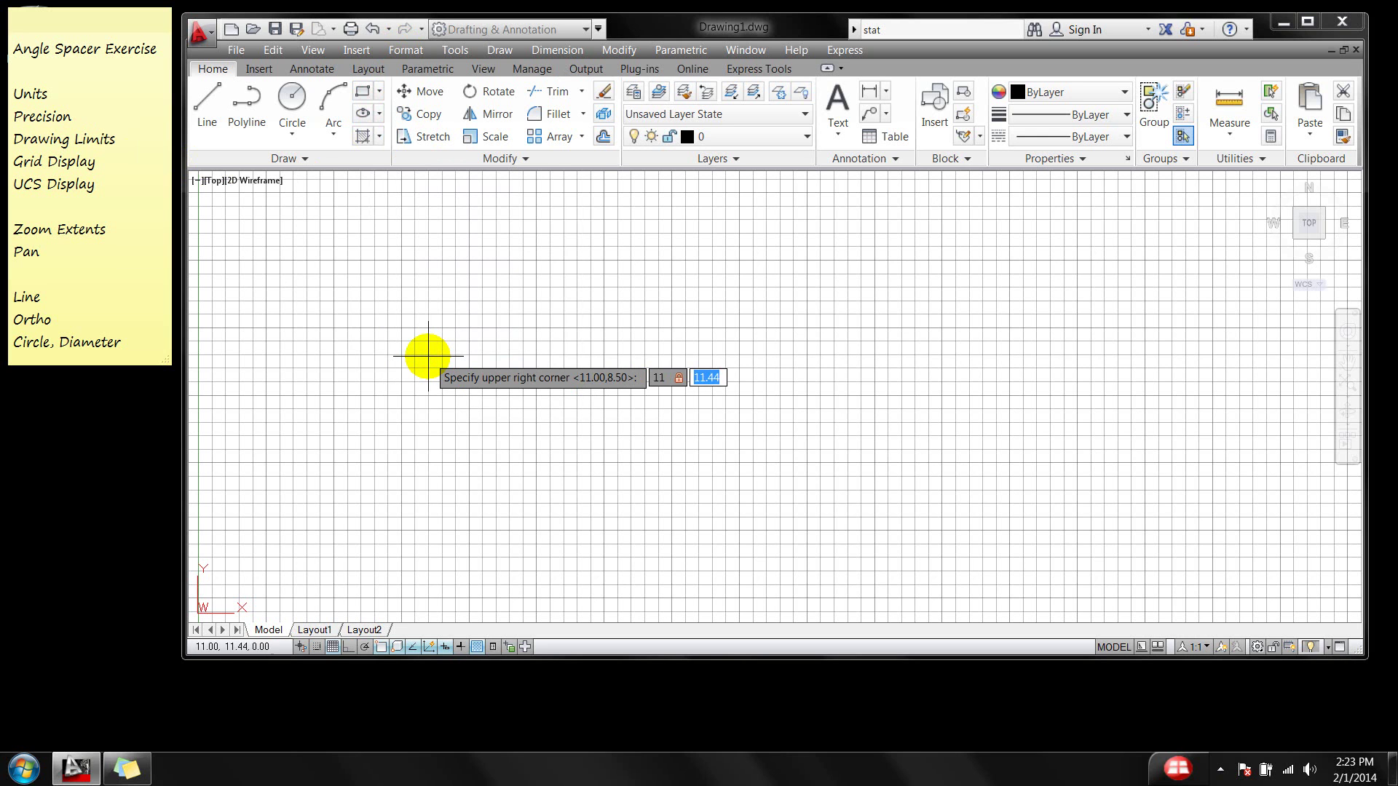
text(8.5)
key(Return)
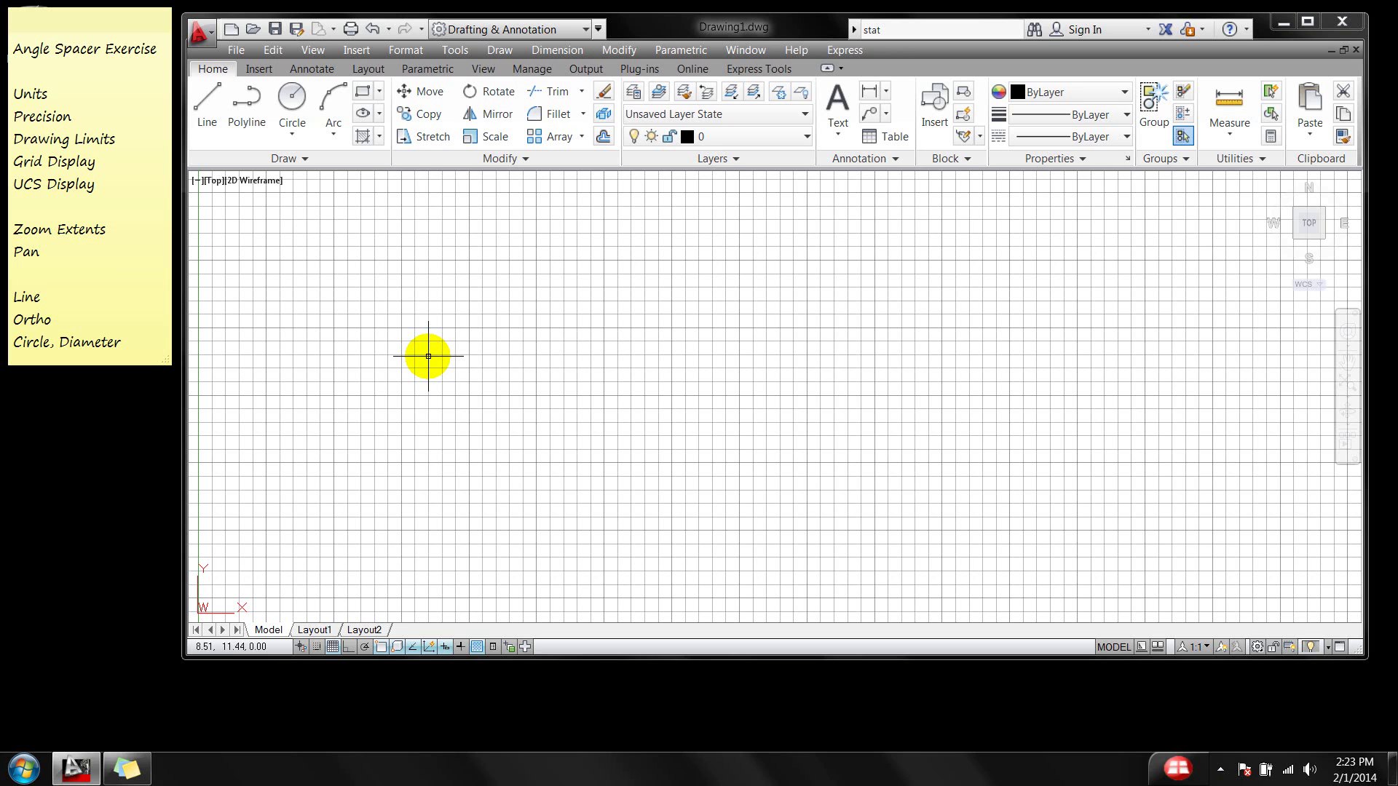
Draw a rectangle marking the drawing limits from corner 0,0 to corner 11,8.5.
click(362, 93)
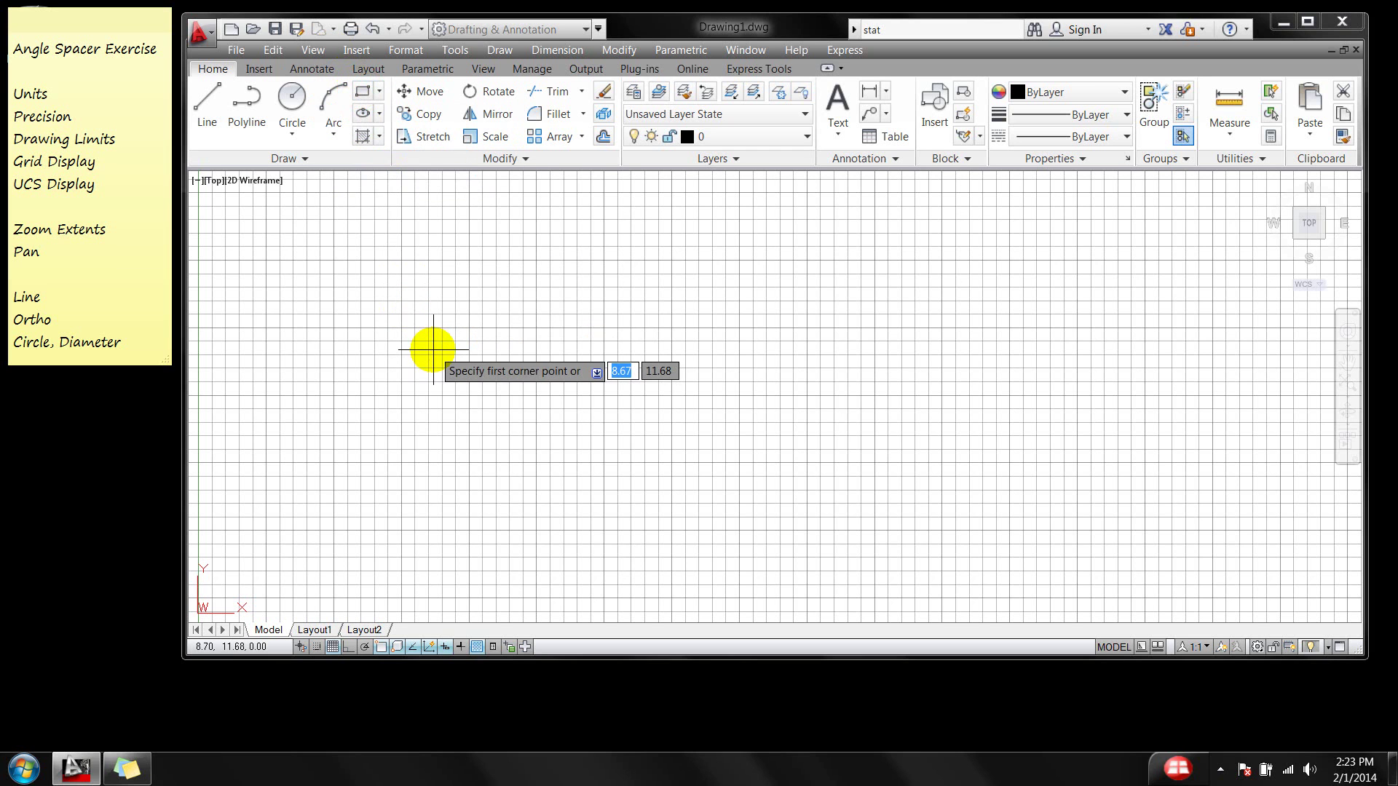
text(0)
key(Tab)
text(0)
key(Return)
text(11)
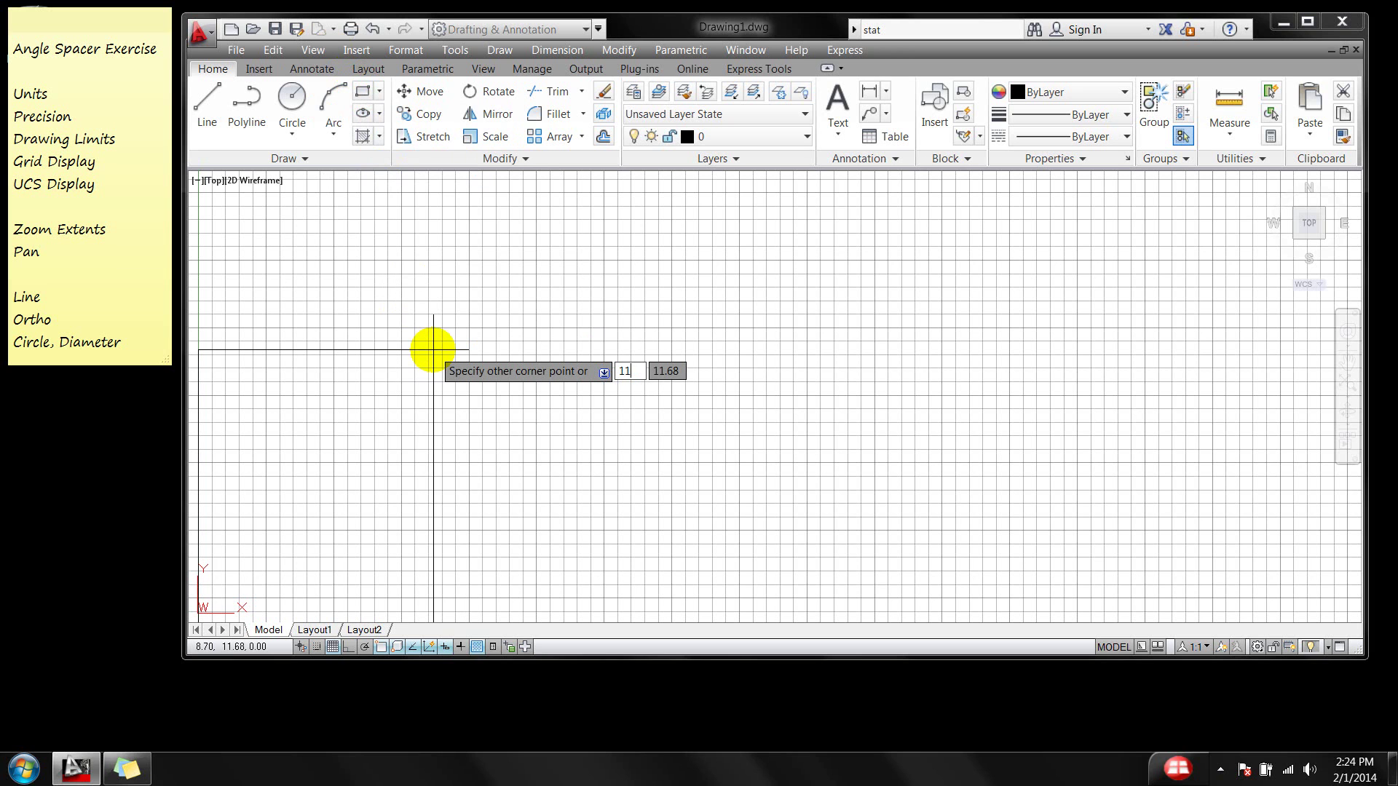
key(Tab)
text(8.5)
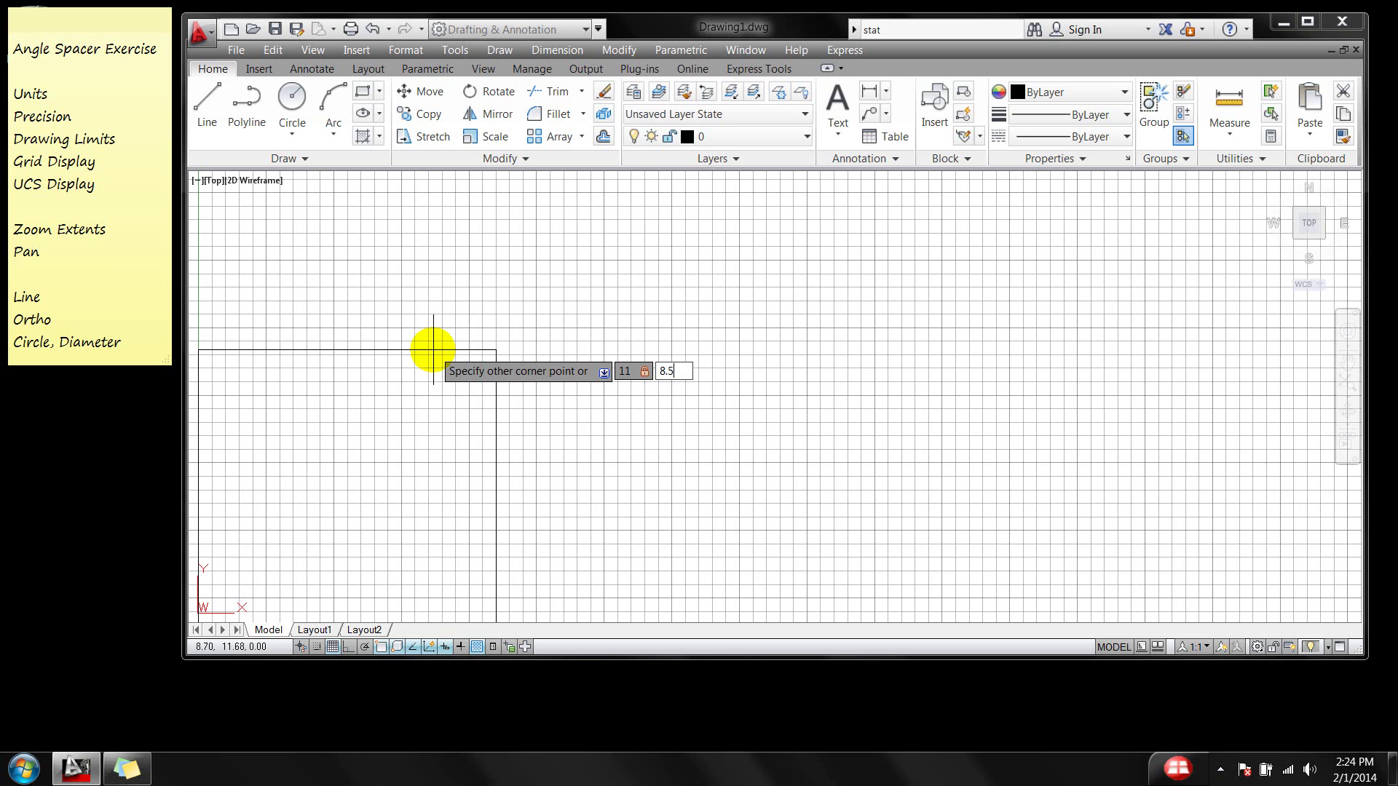
key(Return)
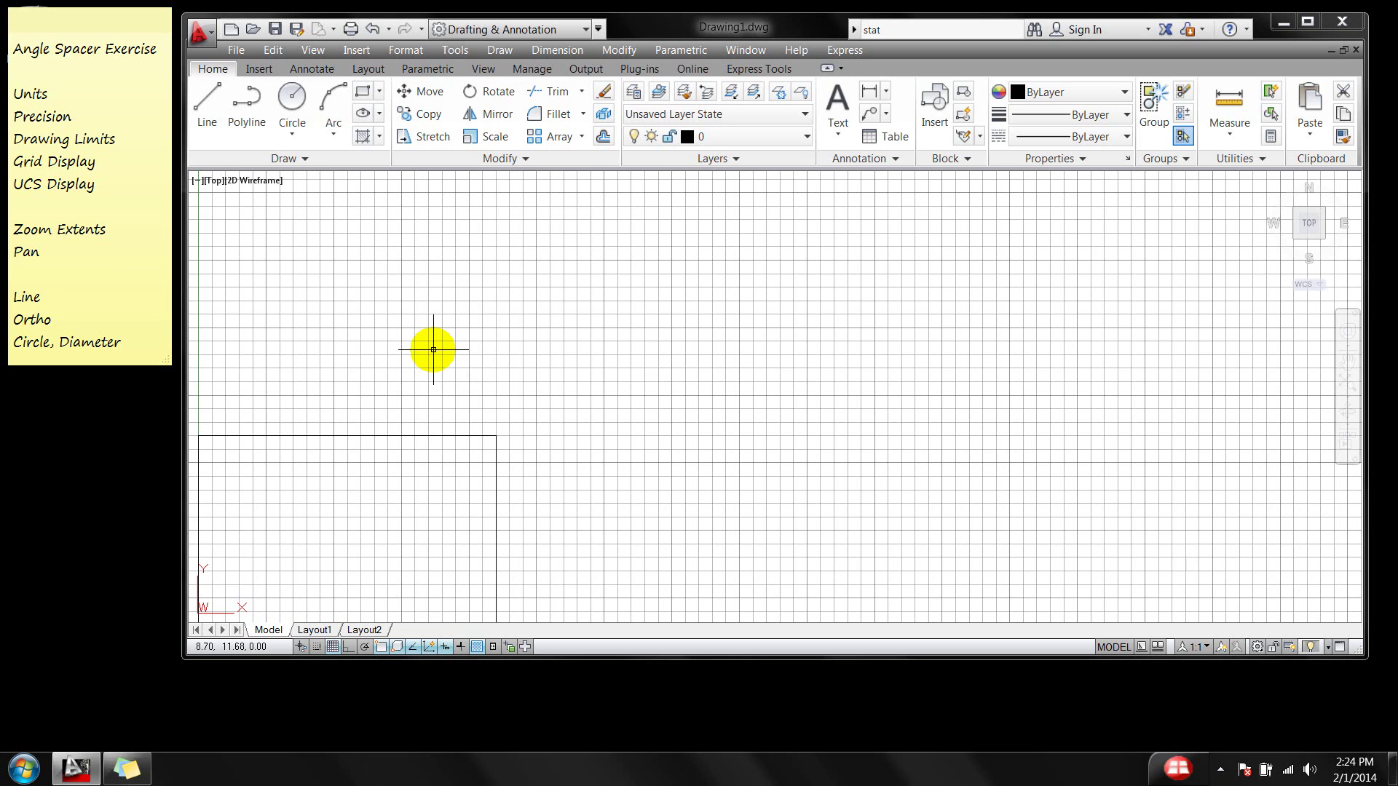
Zoom and pan the rectangle into and out of view, and fit it back with Zoom Extents.
scroll(386, 421, down, 4)
middle_drag(349, 503, 643, 362)
scroll(641, 332, up, 4)
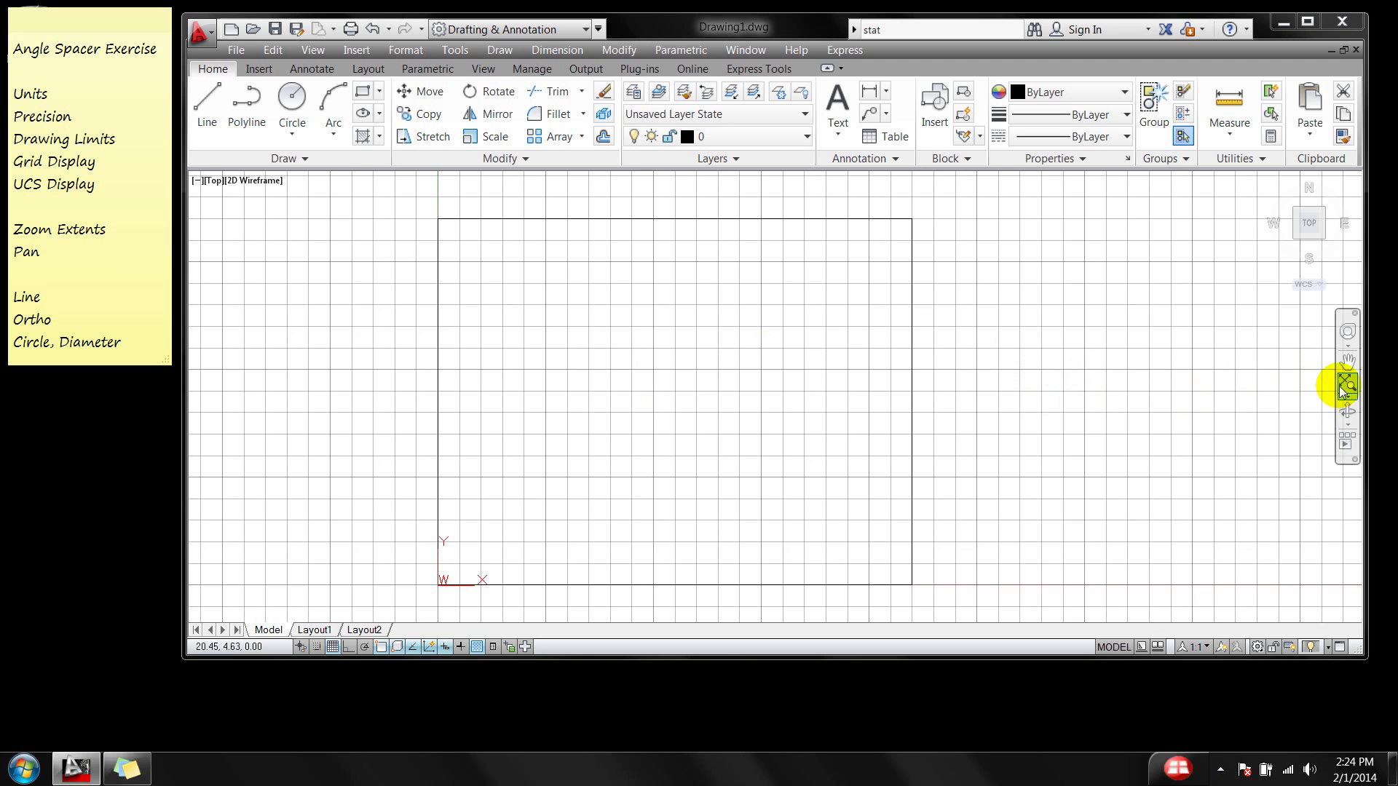
scroll(850, 436, down, 4)
mouse_move(899, 430)
middle_down()
mouse_move(649, 400)
mouse_move(256, 403)
middle_up()
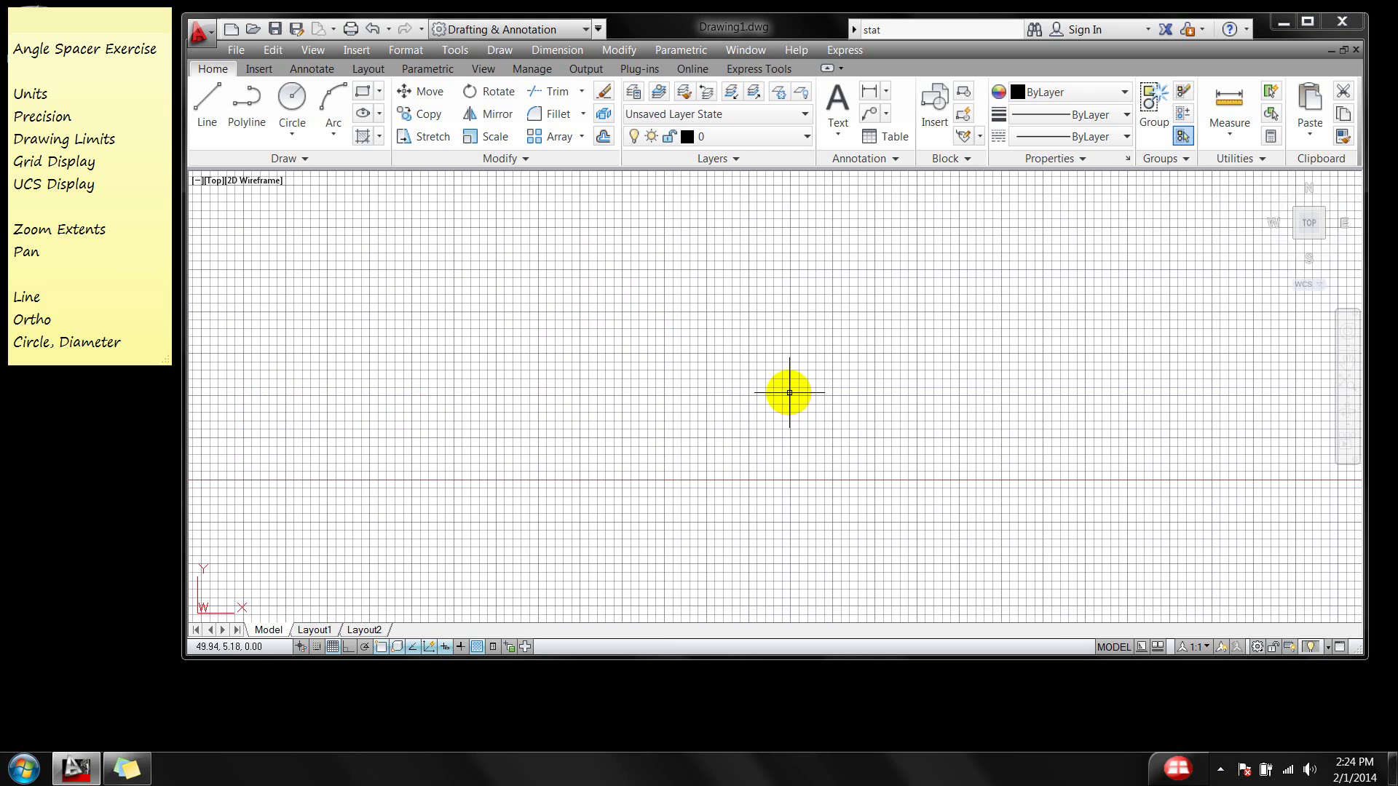
click(1349, 384)
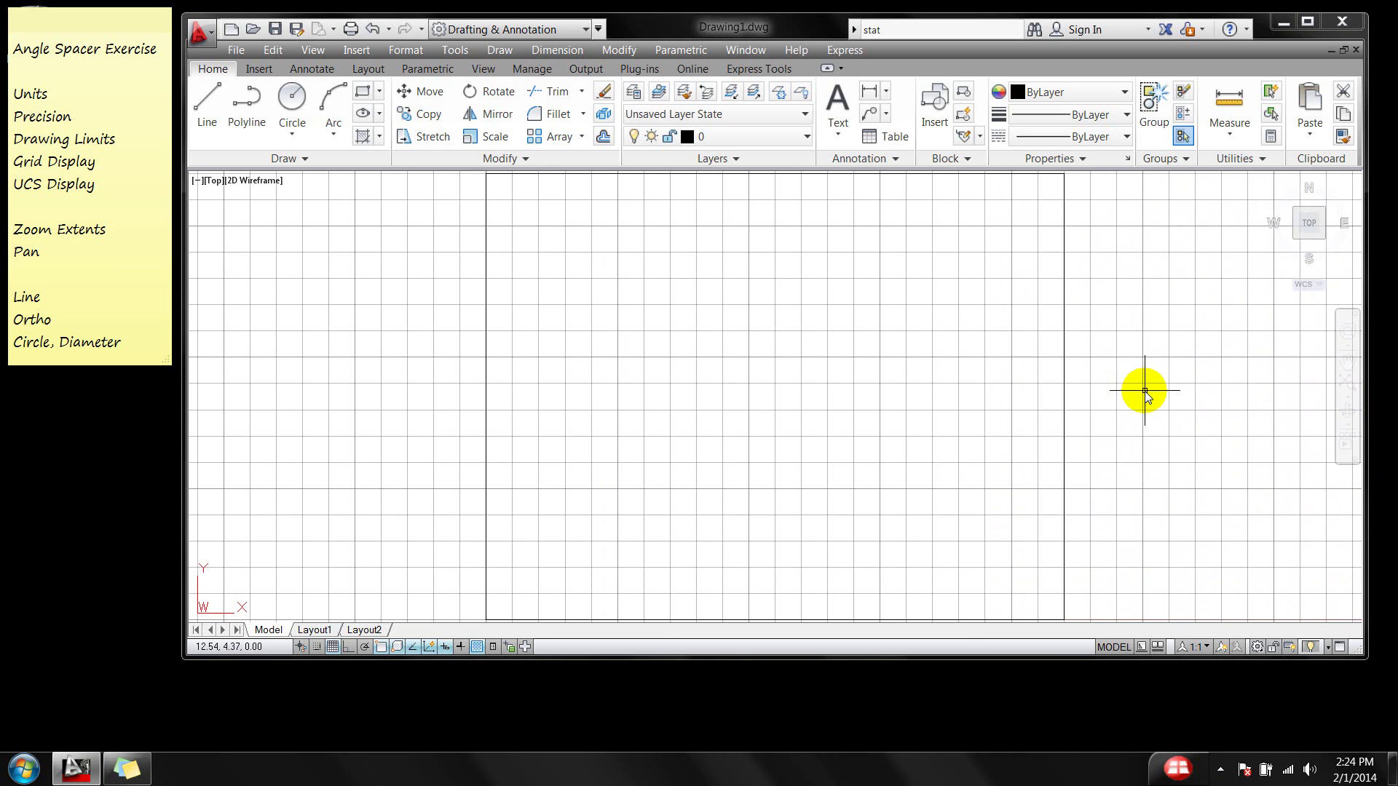
Zoom out and pan away from the rectangle, undo the pans, and fit the drawing to its extents.
scroll(952, 428, down, 8)
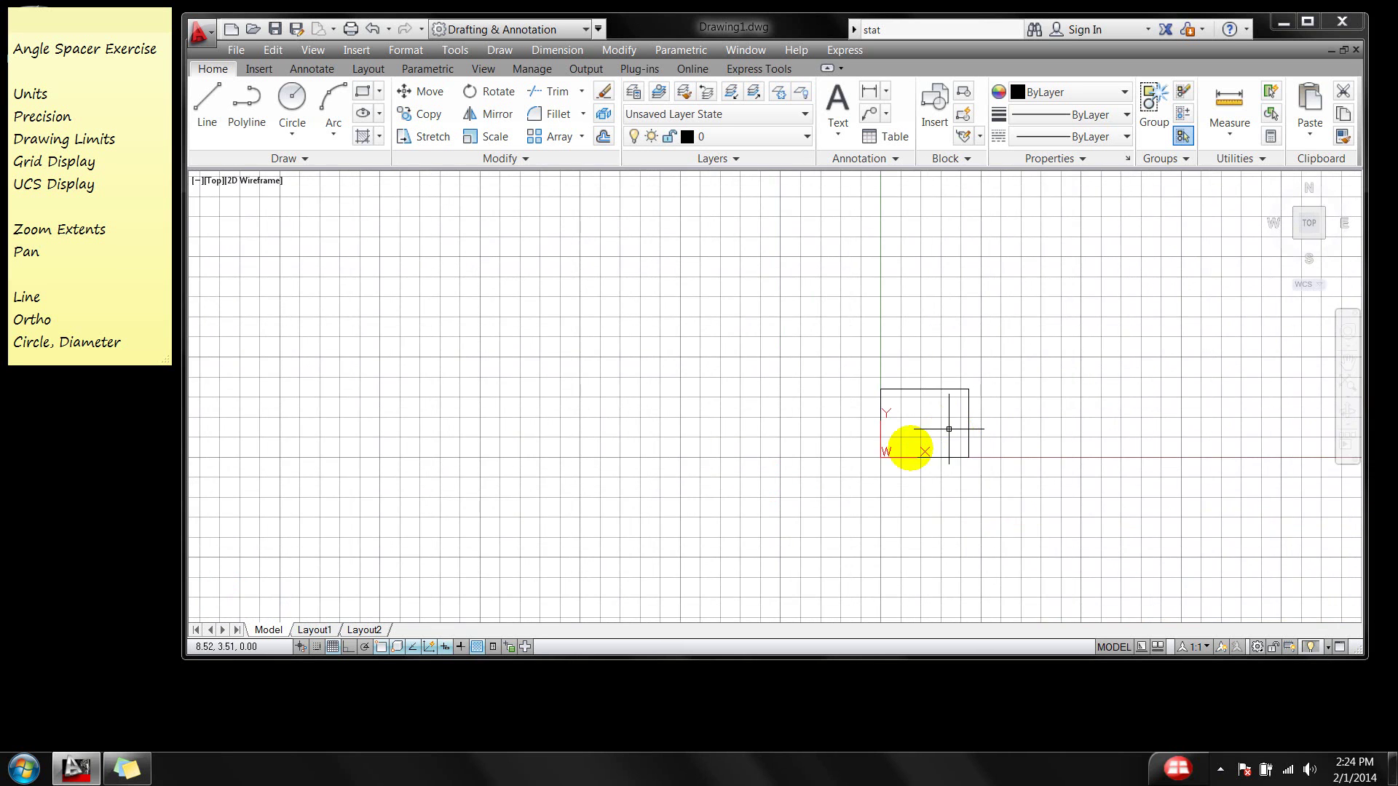
middle_drag(876, 421, 197, 422)
middle_drag(1052, 415, 603, 440)
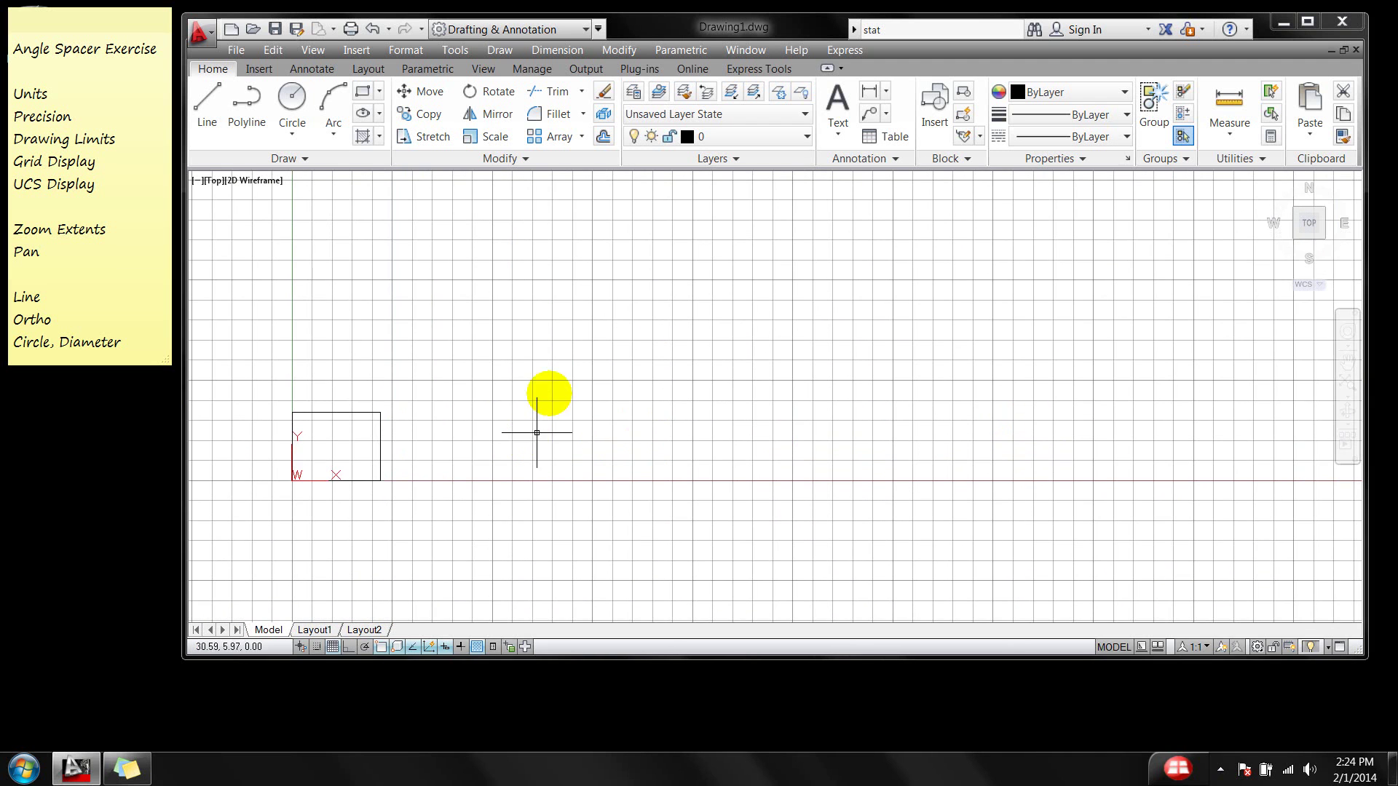
middle_drag(693, 325, 477, 542)
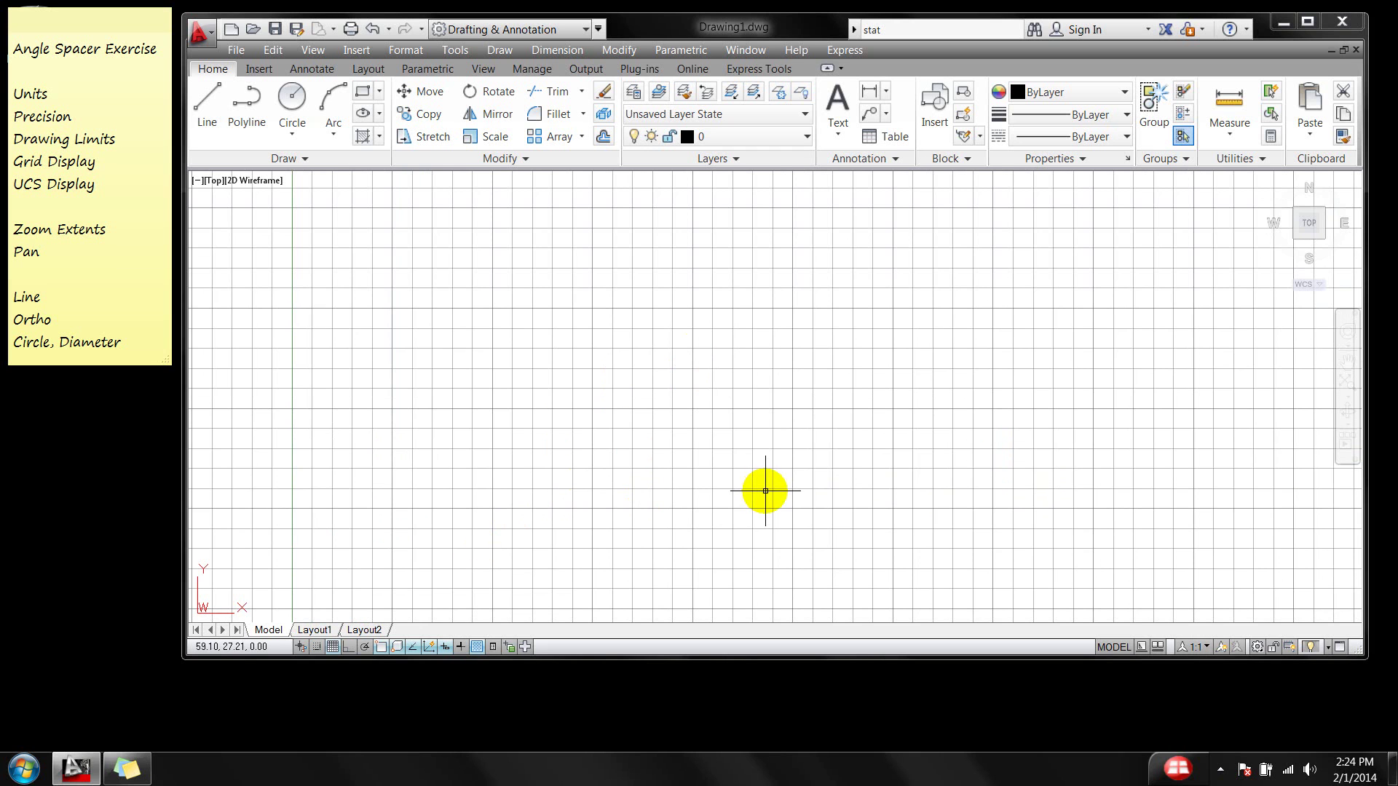
key(ctrl+z)
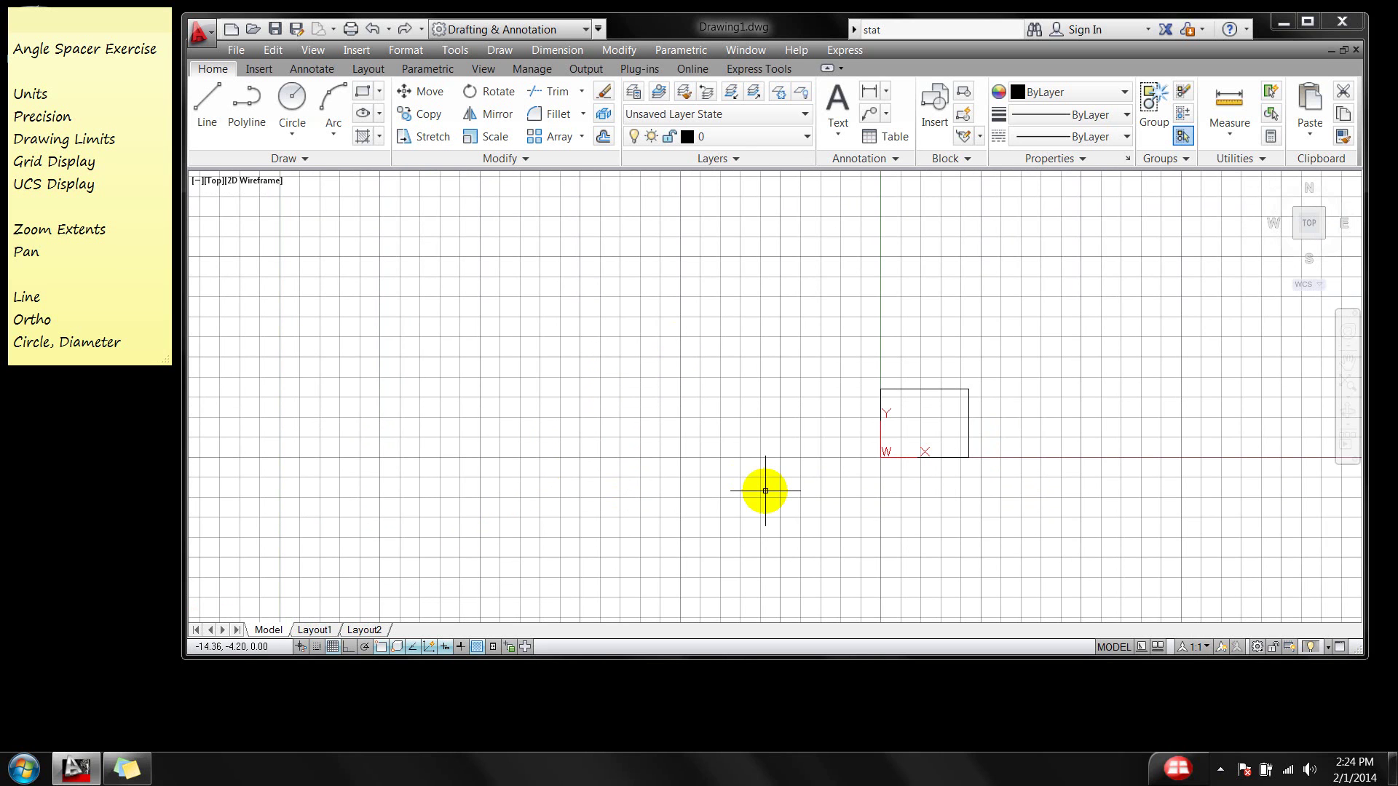
middle_click(765, 491)
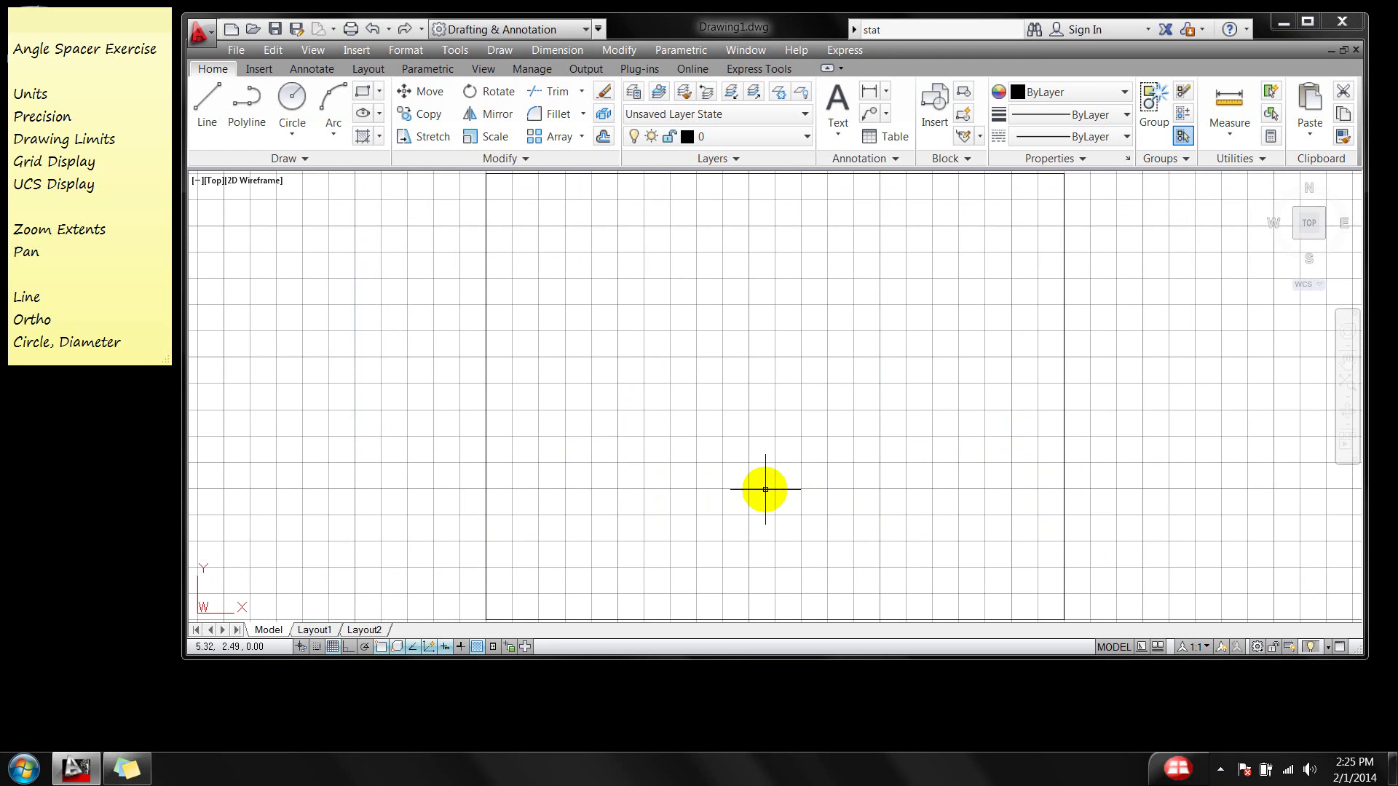
Zoom the view in one increment and back out with the Zoom In and Zoom Out commands.
scroll(685, 491, down, 3)
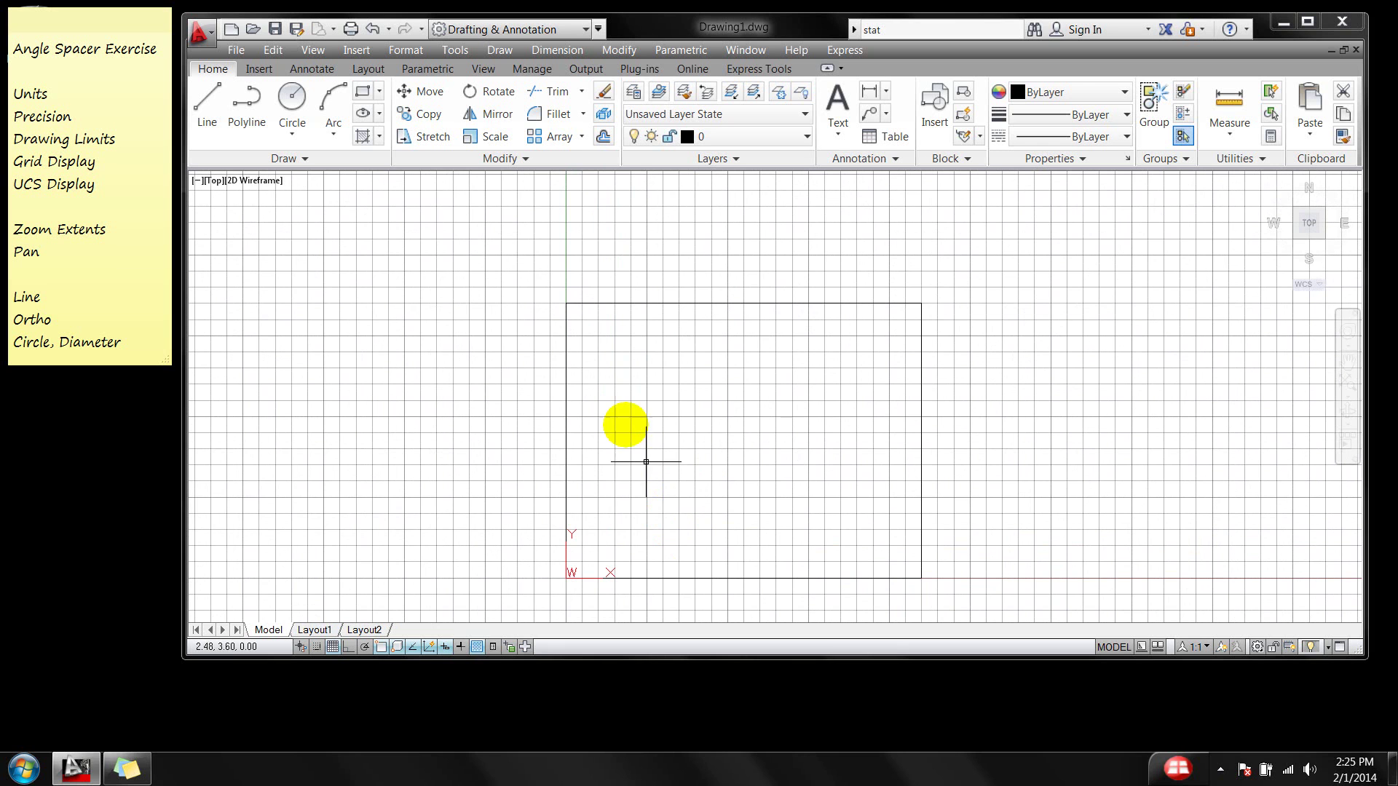
click(307, 54)
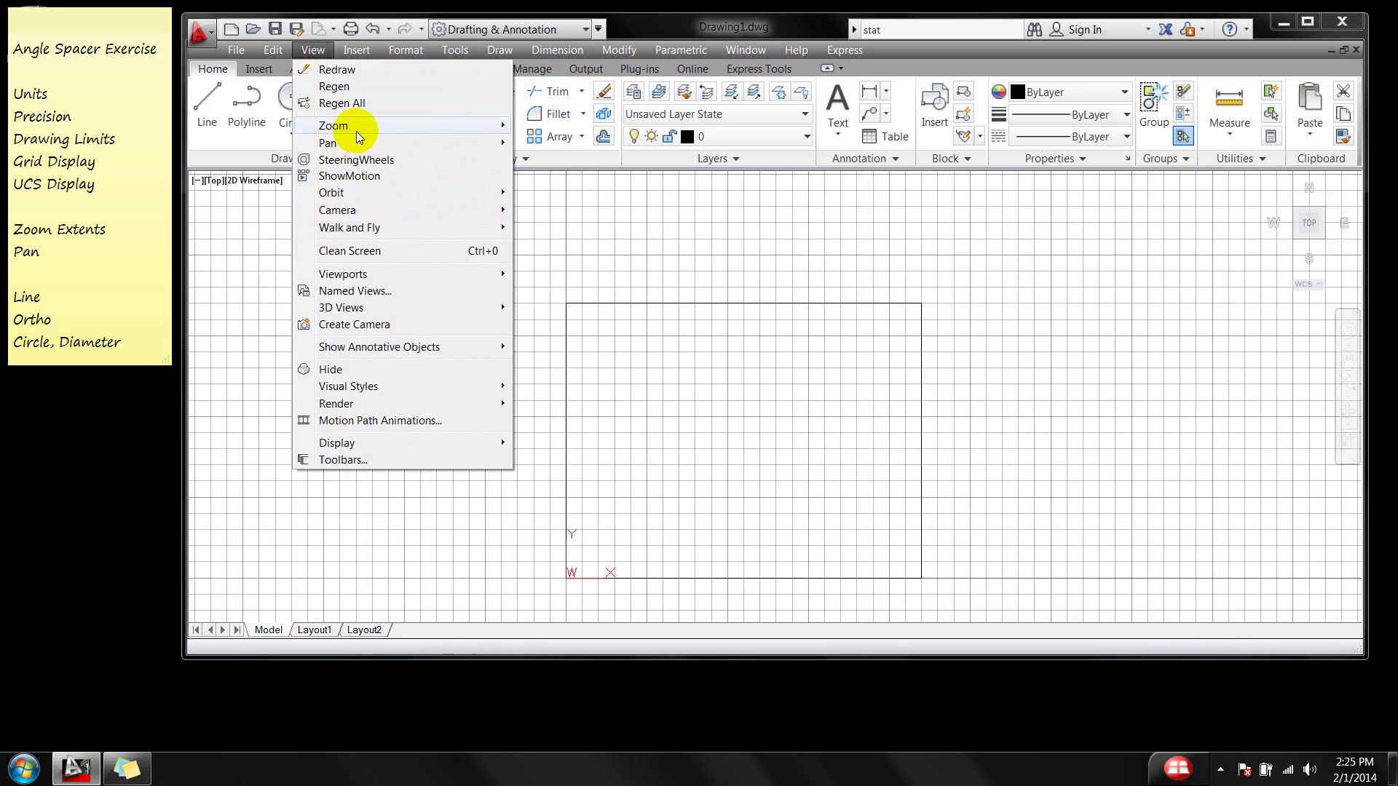
mouse_move(384, 124)
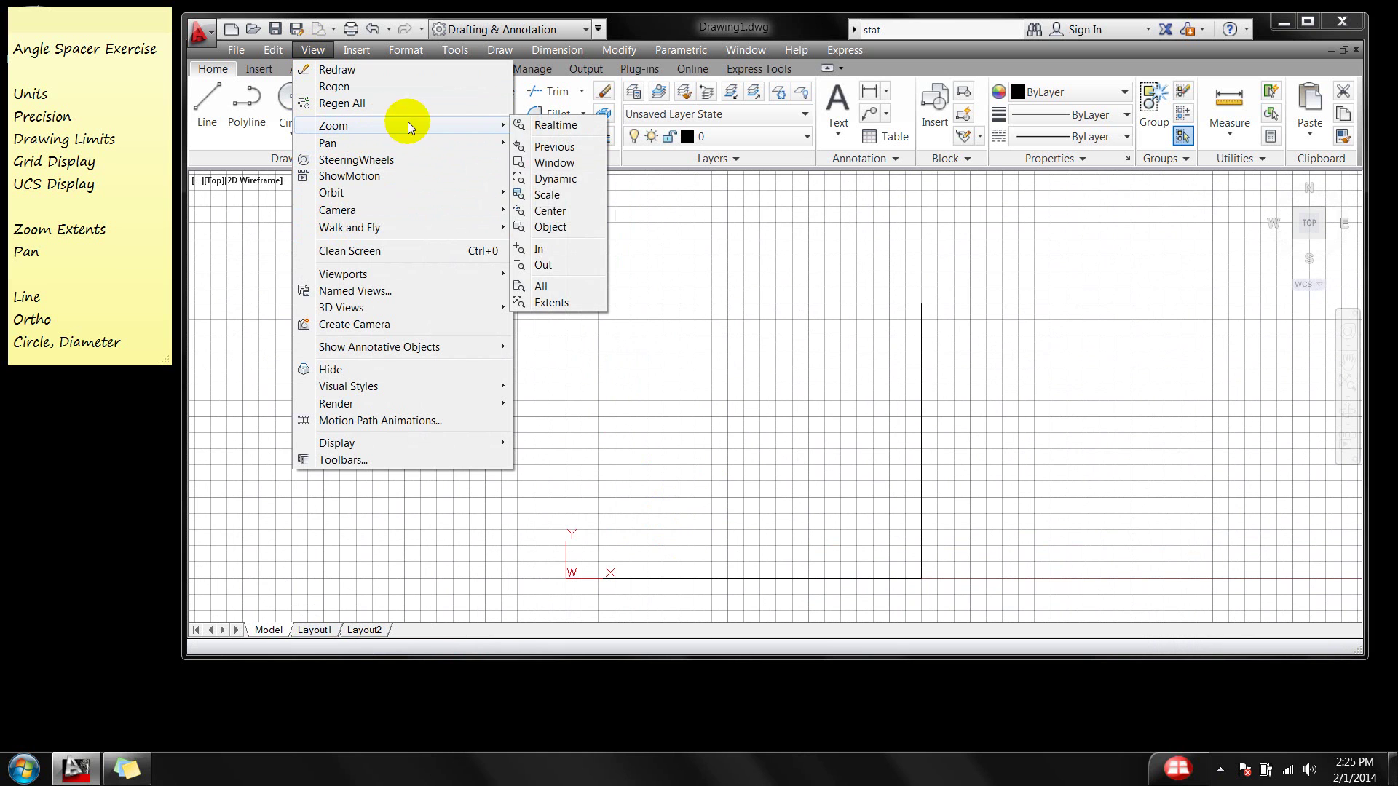
click(541, 248)
click(313, 50)
mouse_move(342, 127)
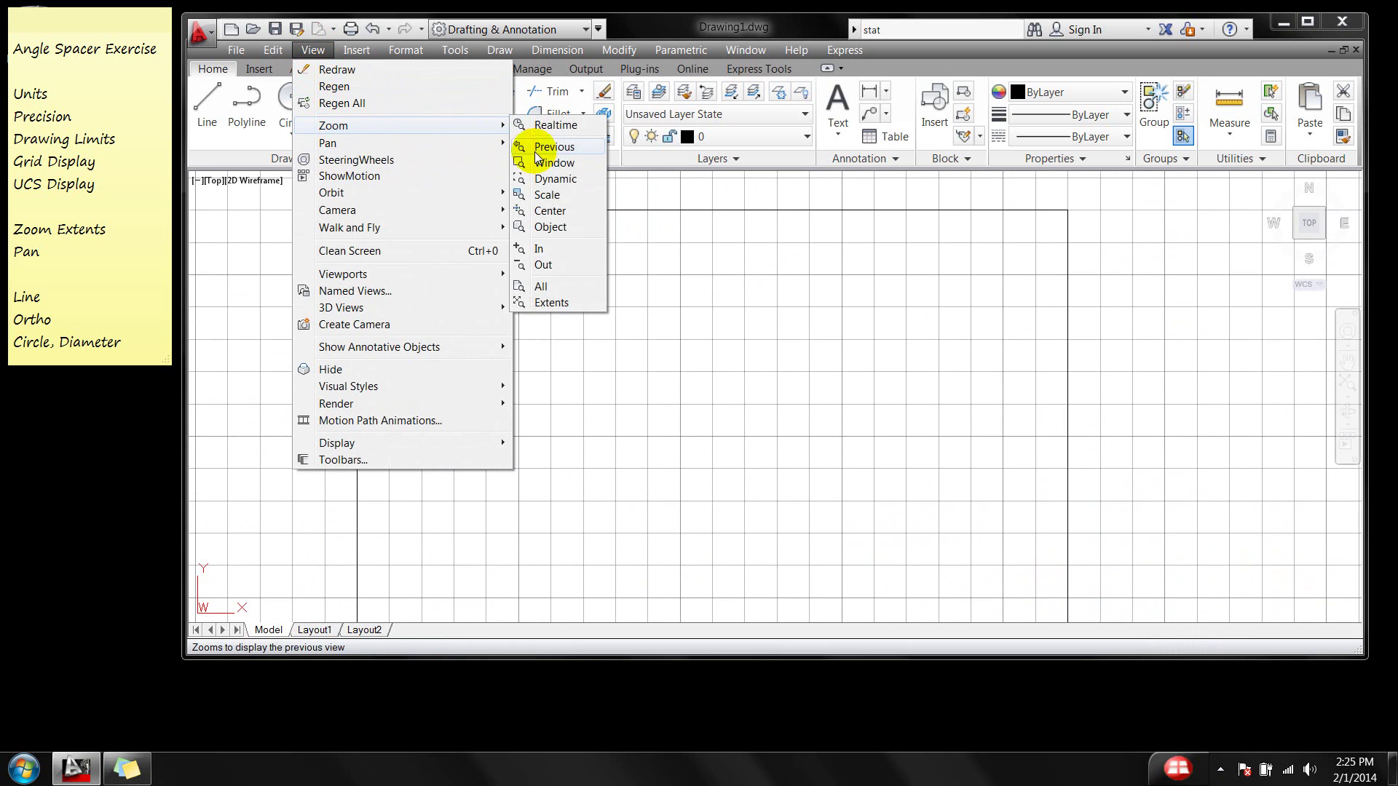
click(554, 267)
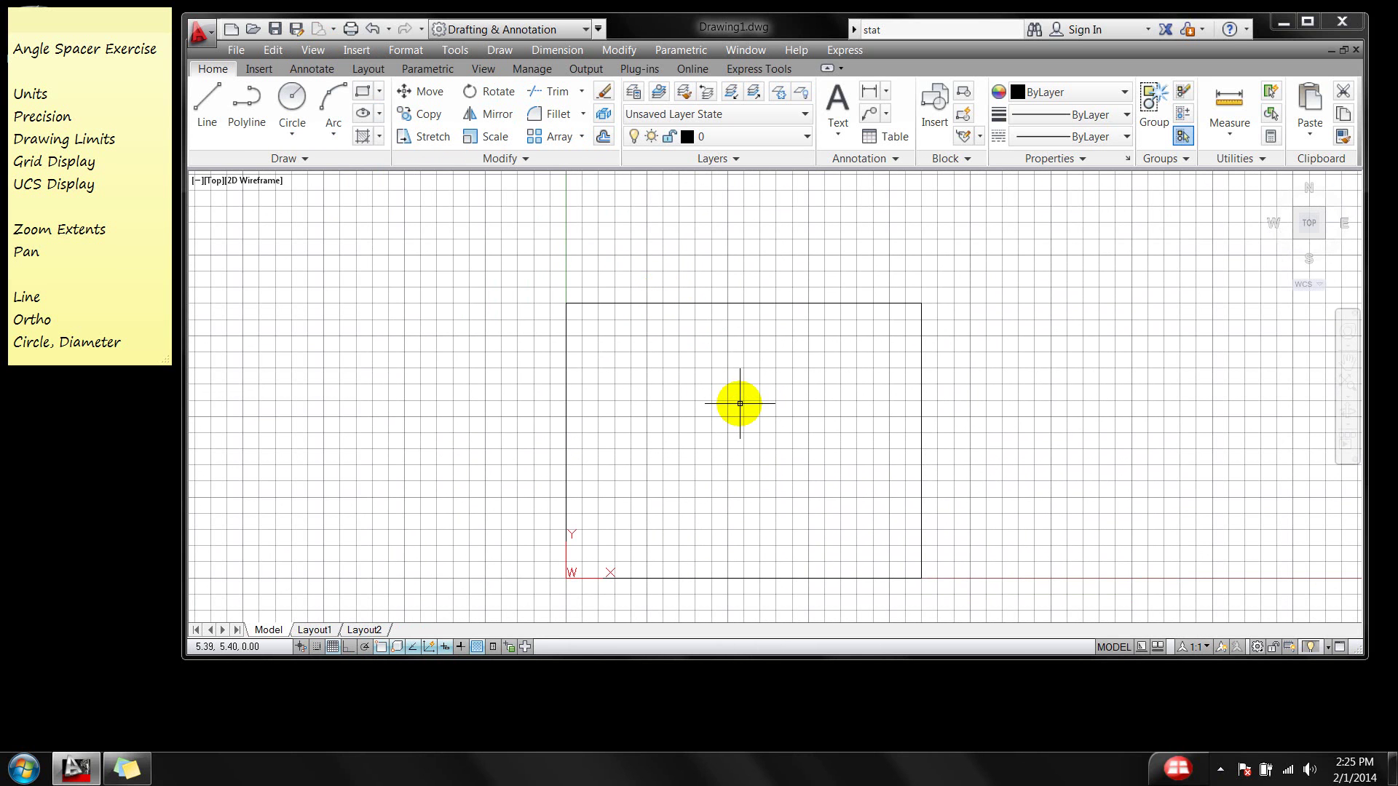
Zoom in and out around the middle of the rectangle and restore the full drawing with Zoom Extents.
scroll(739, 403, down, 4)
scroll(740, 401, up, 6)
scroll(745, 405, down, 4)
scroll(746, 435, up, 2)
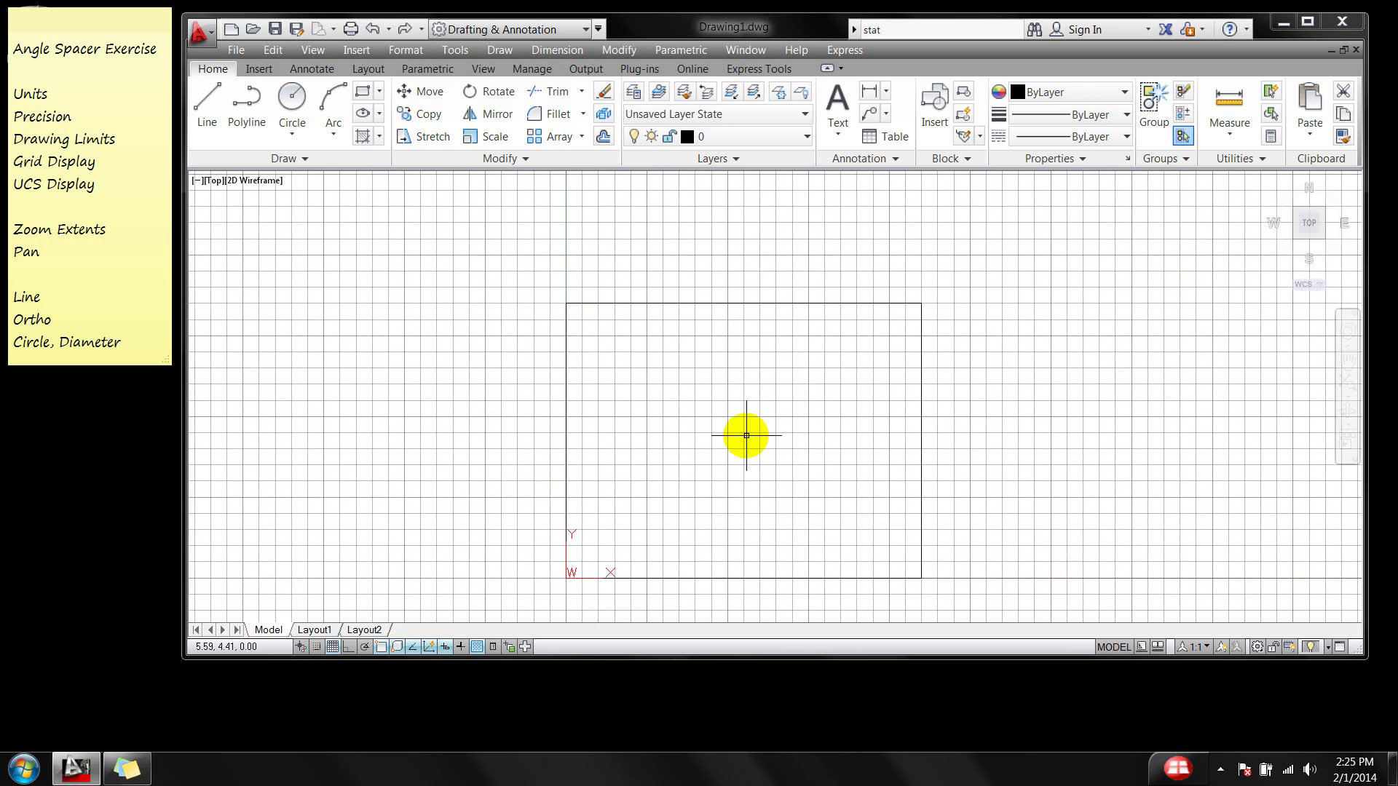
scroll(746, 435, up, 3)
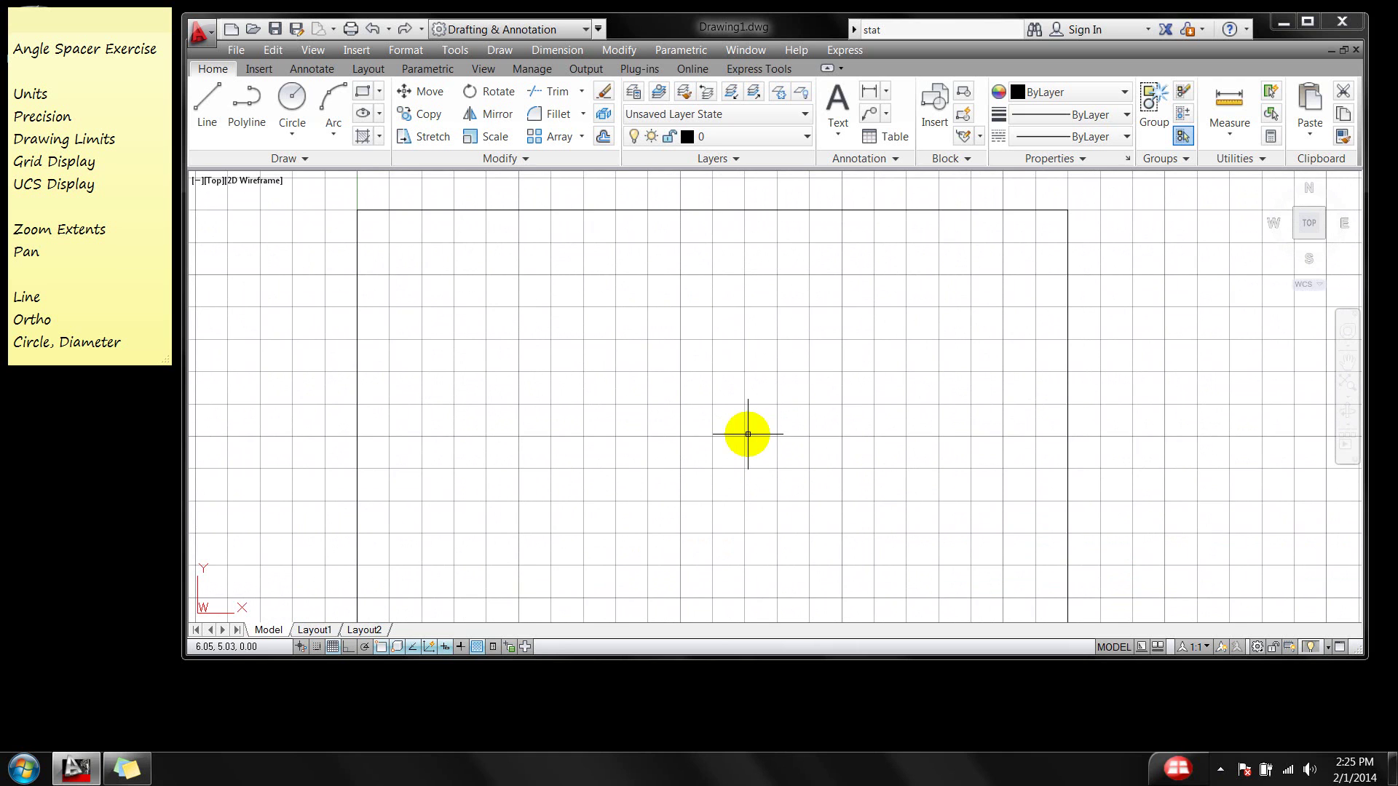
scroll(748, 434, down, 3)
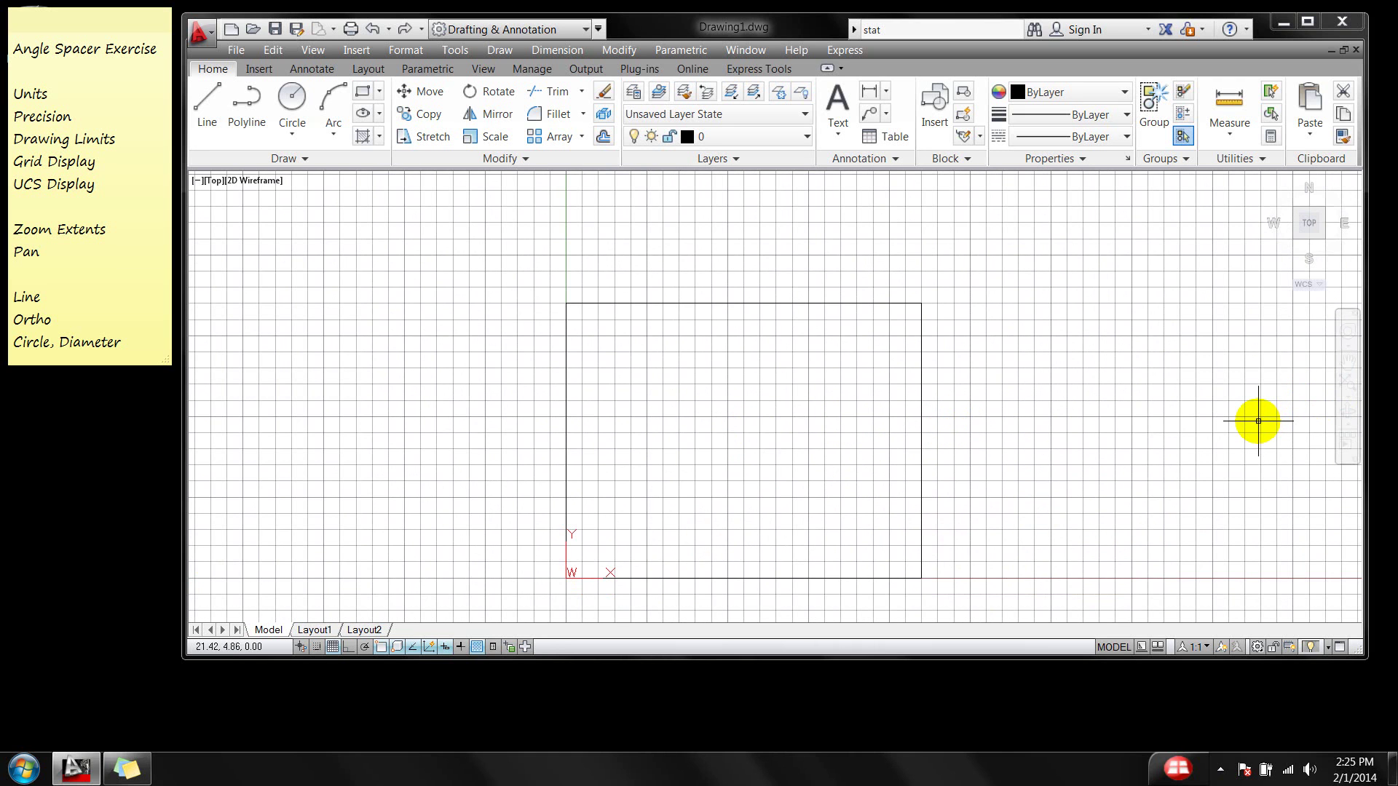
click(1347, 383)
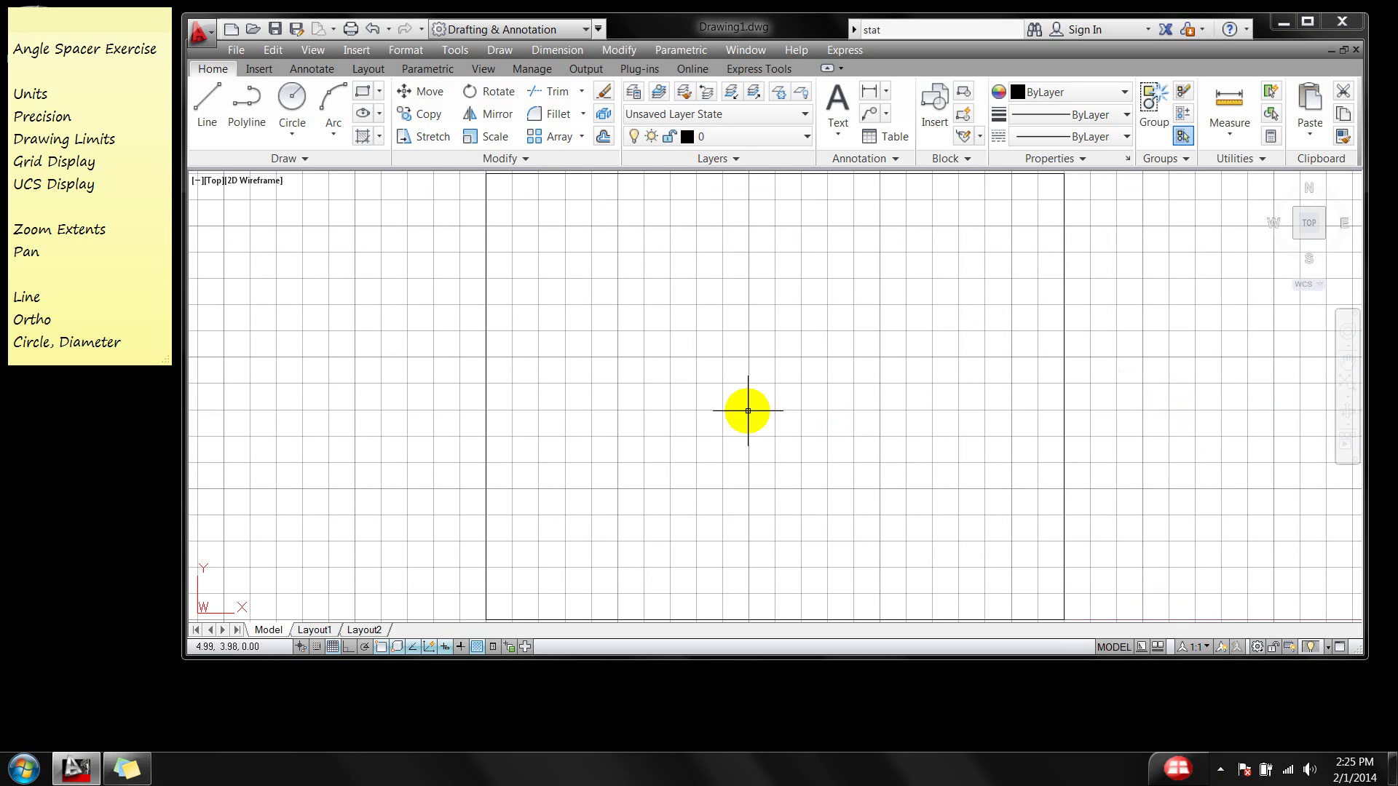
Shift the view slightly with the Pan command and exit it.
text(p)
key(Return)
mouse_move(748, 412)
mouse_down()
mouse_move(1030, 390)
mouse_move(587, 396)
mouse_move(1000, 379)
mouse_move(680, 399)
mouse_move(942, 405)
mouse_move(783, 412)
mouse_move(796, 303)
mouse_move(762, 399)
mouse_up()
key(Escape)
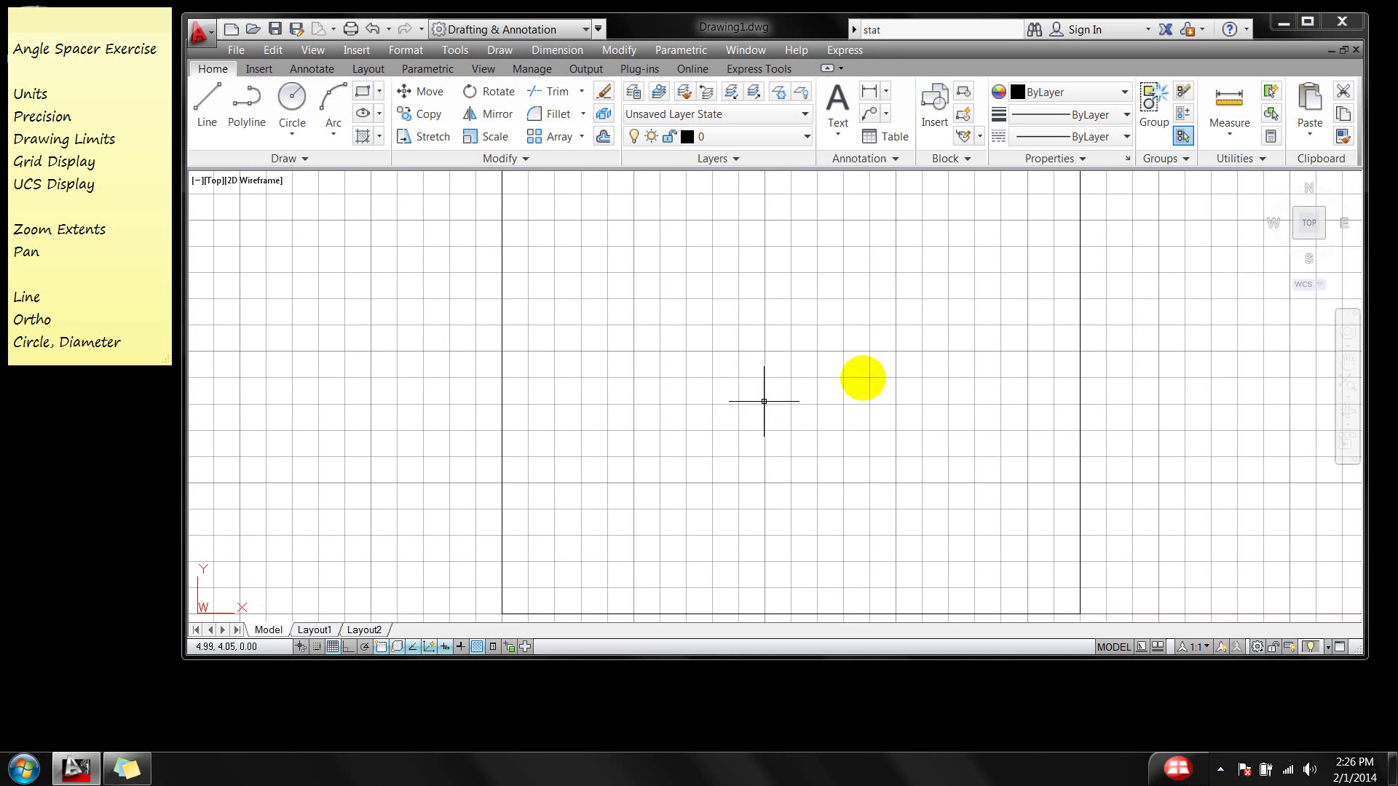
Pan the rectangle sideways in real time so the UCS icon sits at its origin corner, and end panning.
click(1347, 364)
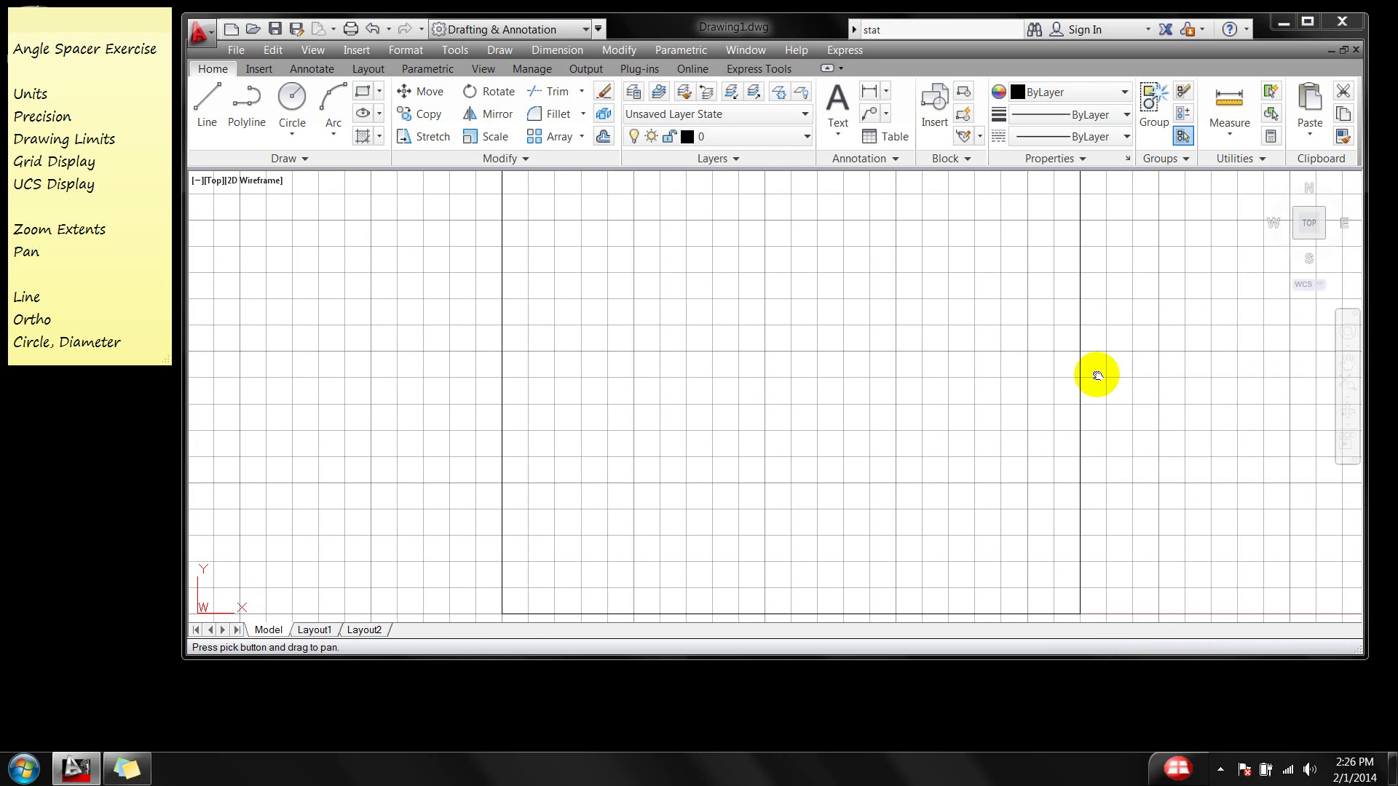
mouse_move(998, 399)
mouse_down()
mouse_move(730, 390)
mouse_move(1038, 388)
mouse_move(717, 403)
mouse_up()
drag(982, 395, 1032, 372)
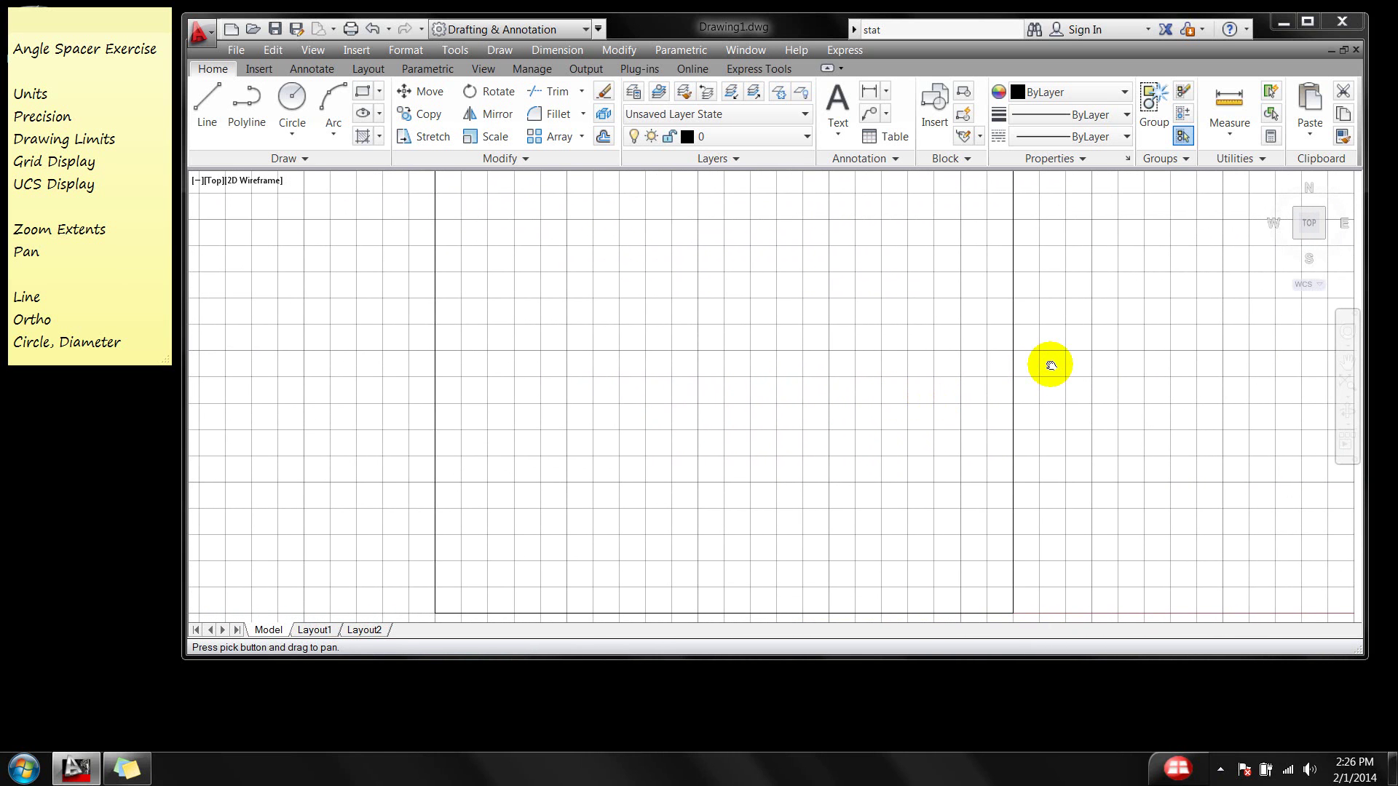
right_click(1051, 365)
click(1088, 378)
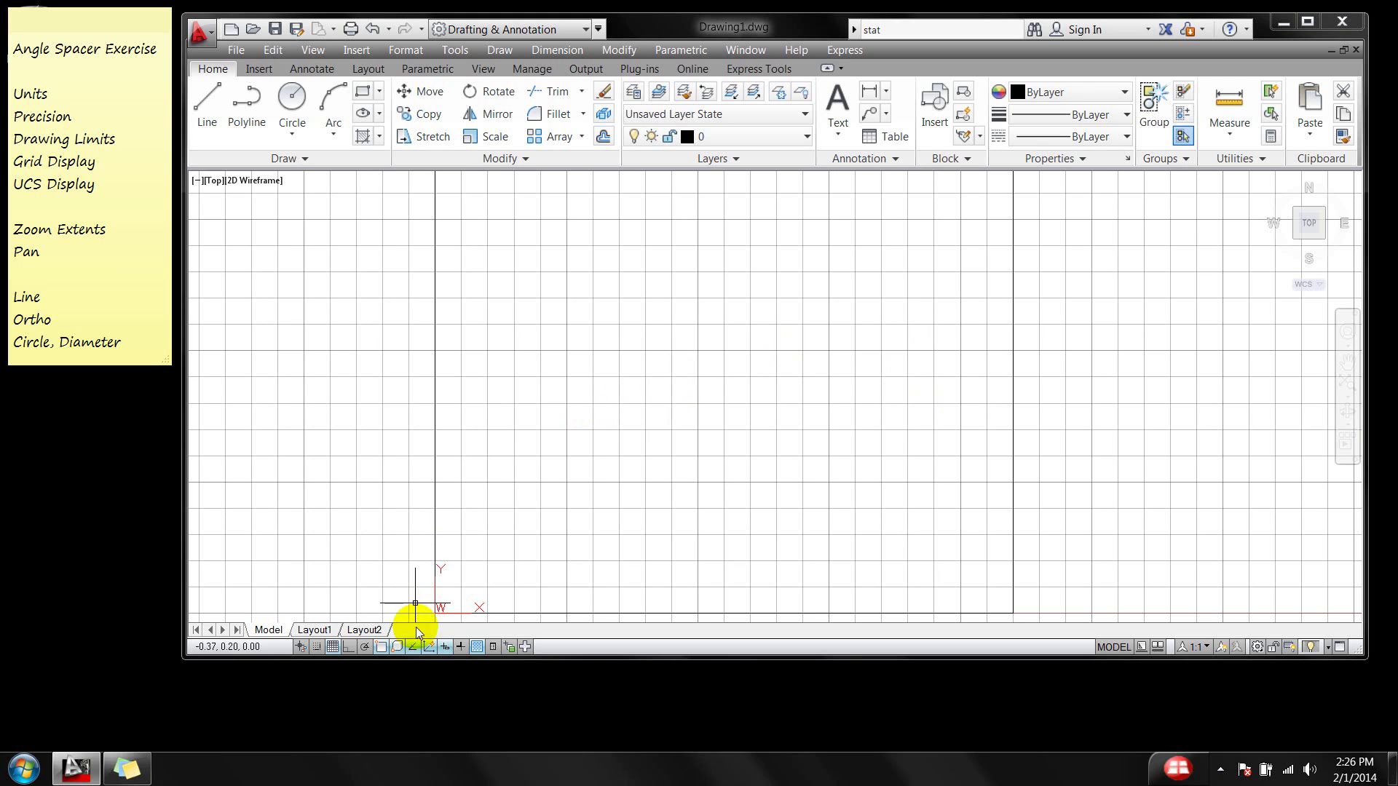
Toggle the grid display off and back on twice.
click(332, 645)
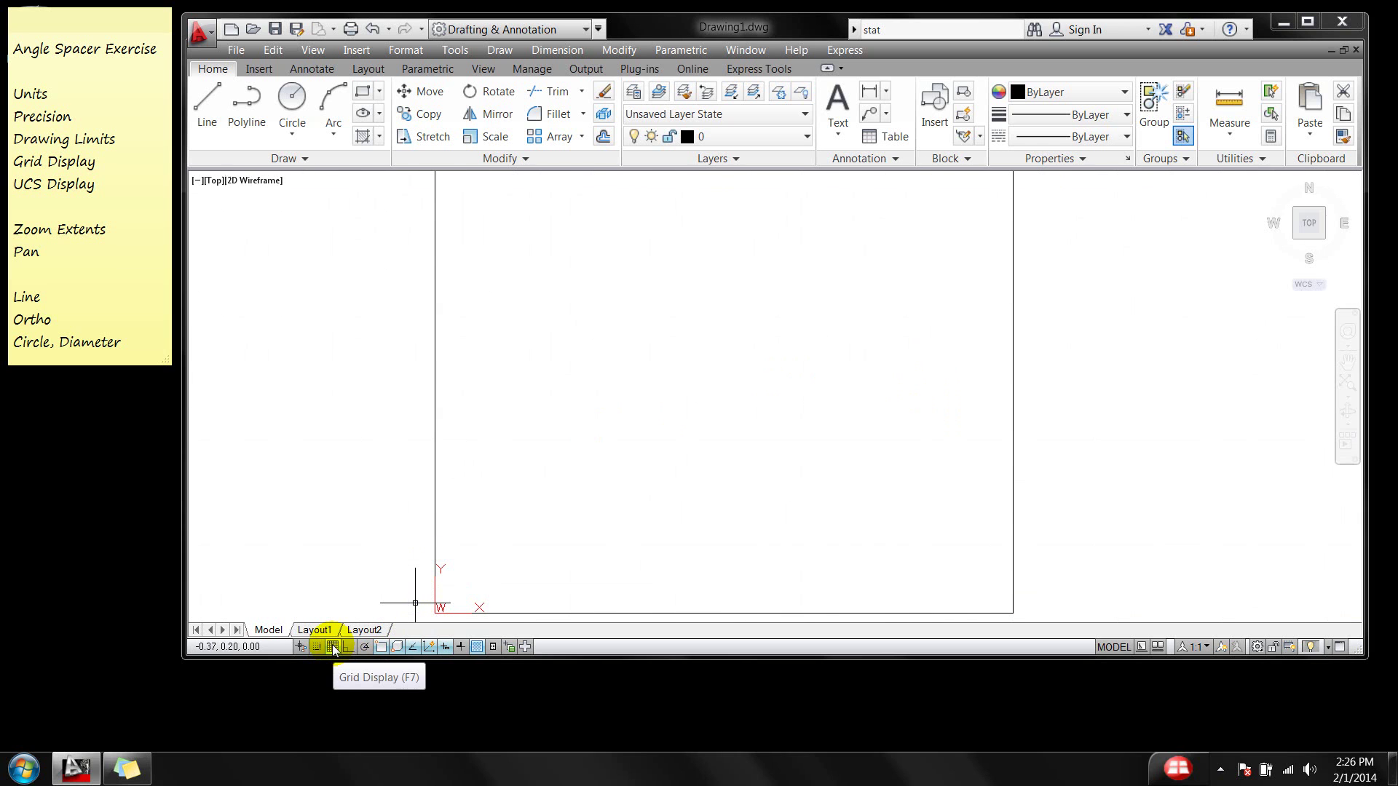
click(332, 647)
click(332, 646)
click(332, 647)
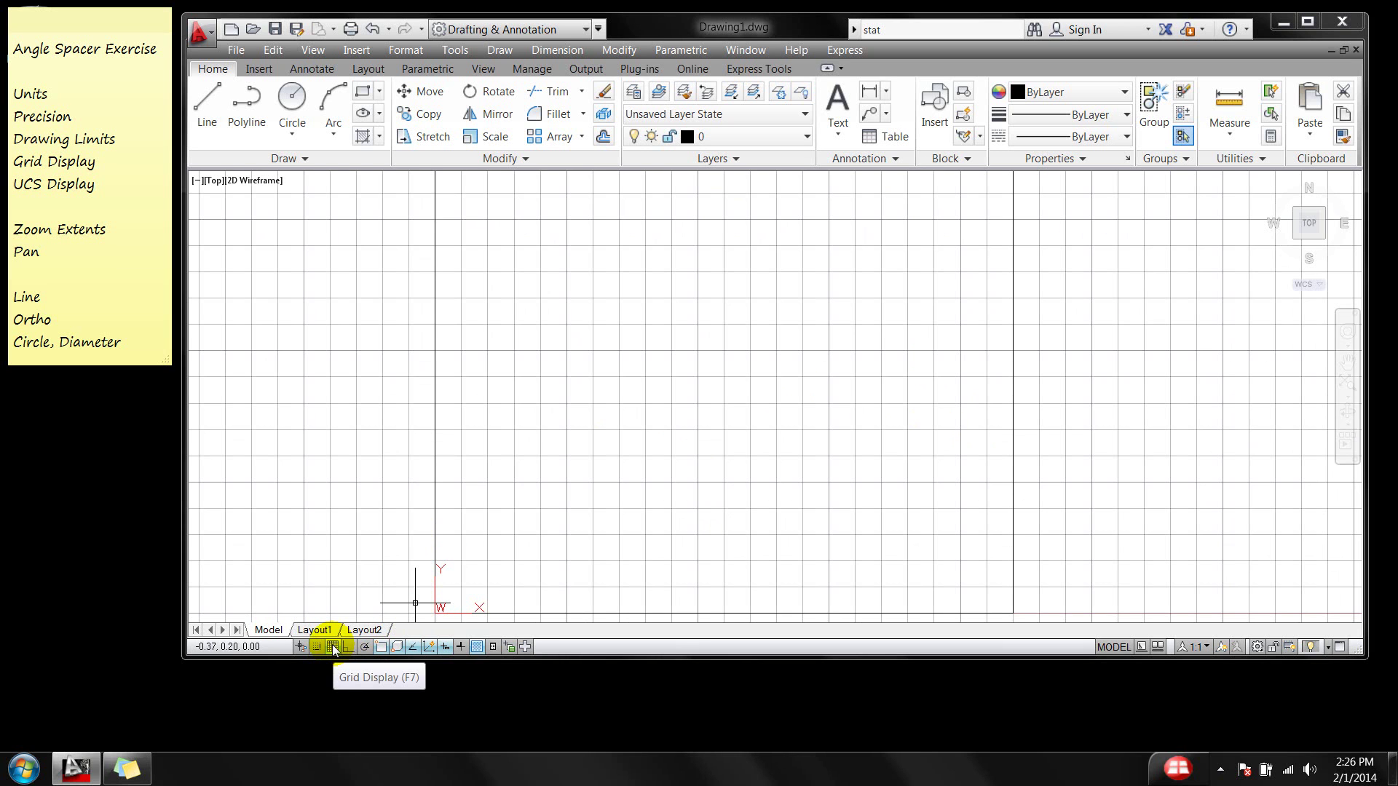
Switch the grid display off and on two more times, leaving the grid on.
click(333, 647)
click(335, 648)
click(334, 646)
click(335, 645)
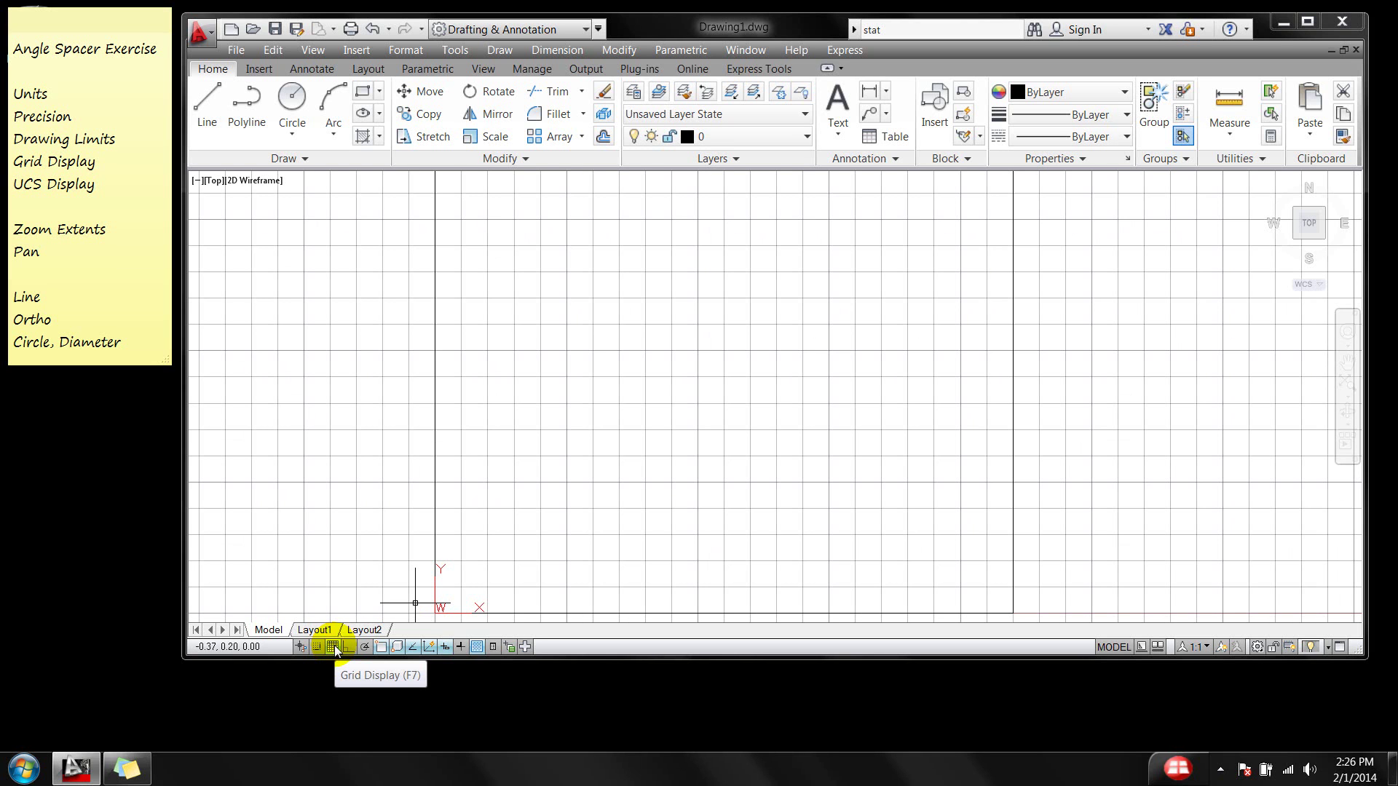
Set the grid X and Y spacing to 0.25 with a major line every 4 in the grid settings.
right_click(335, 646)
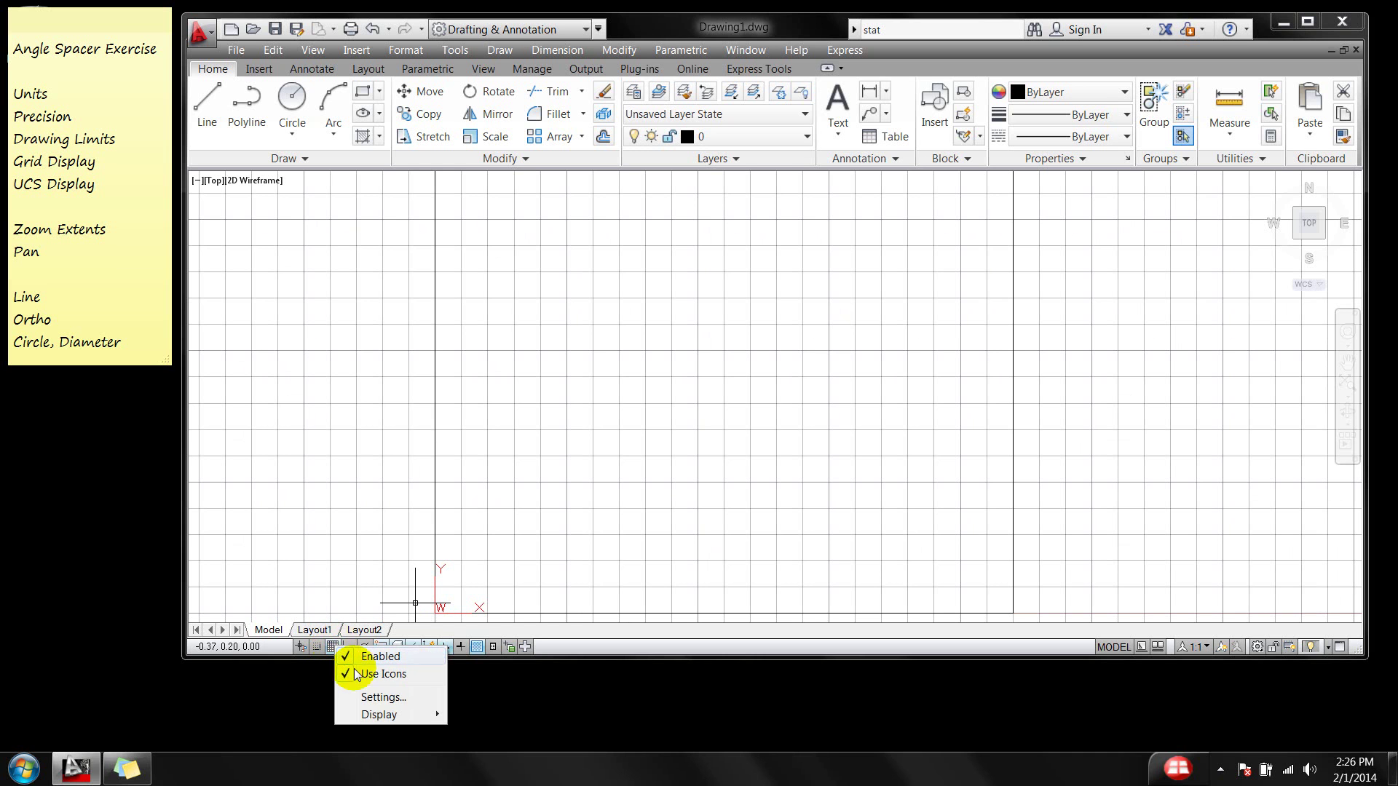
click(367, 701)
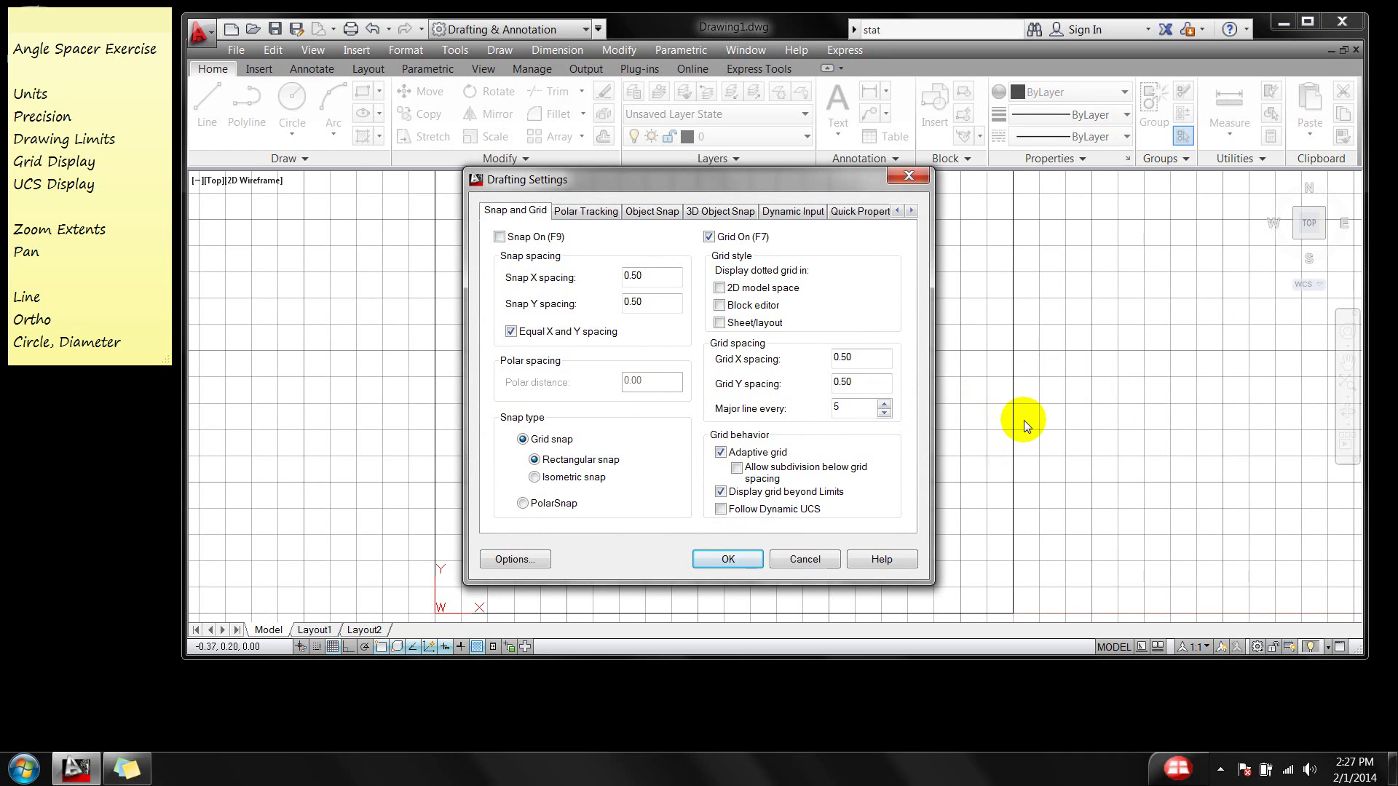
double_click(824, 409)
text(4)
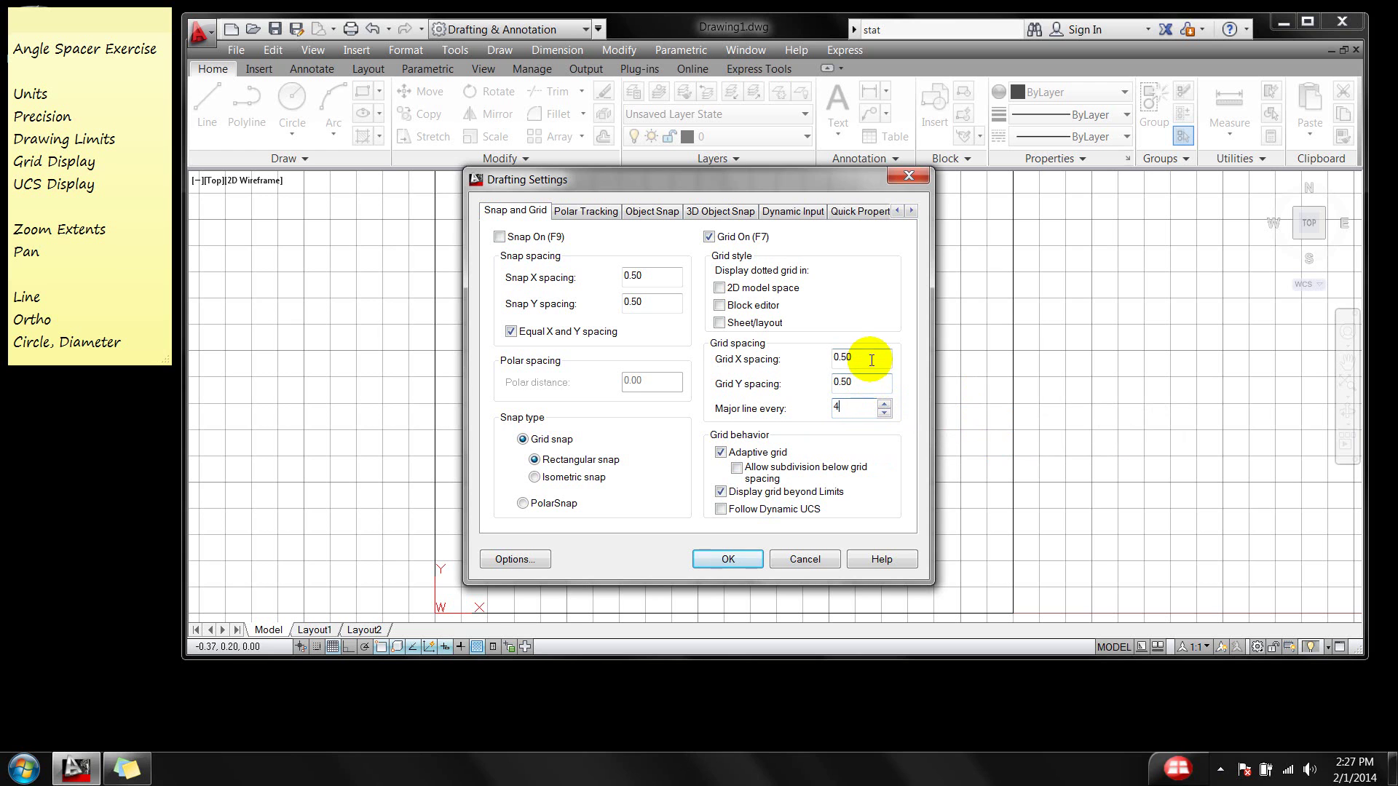
drag(874, 358, 833, 360)
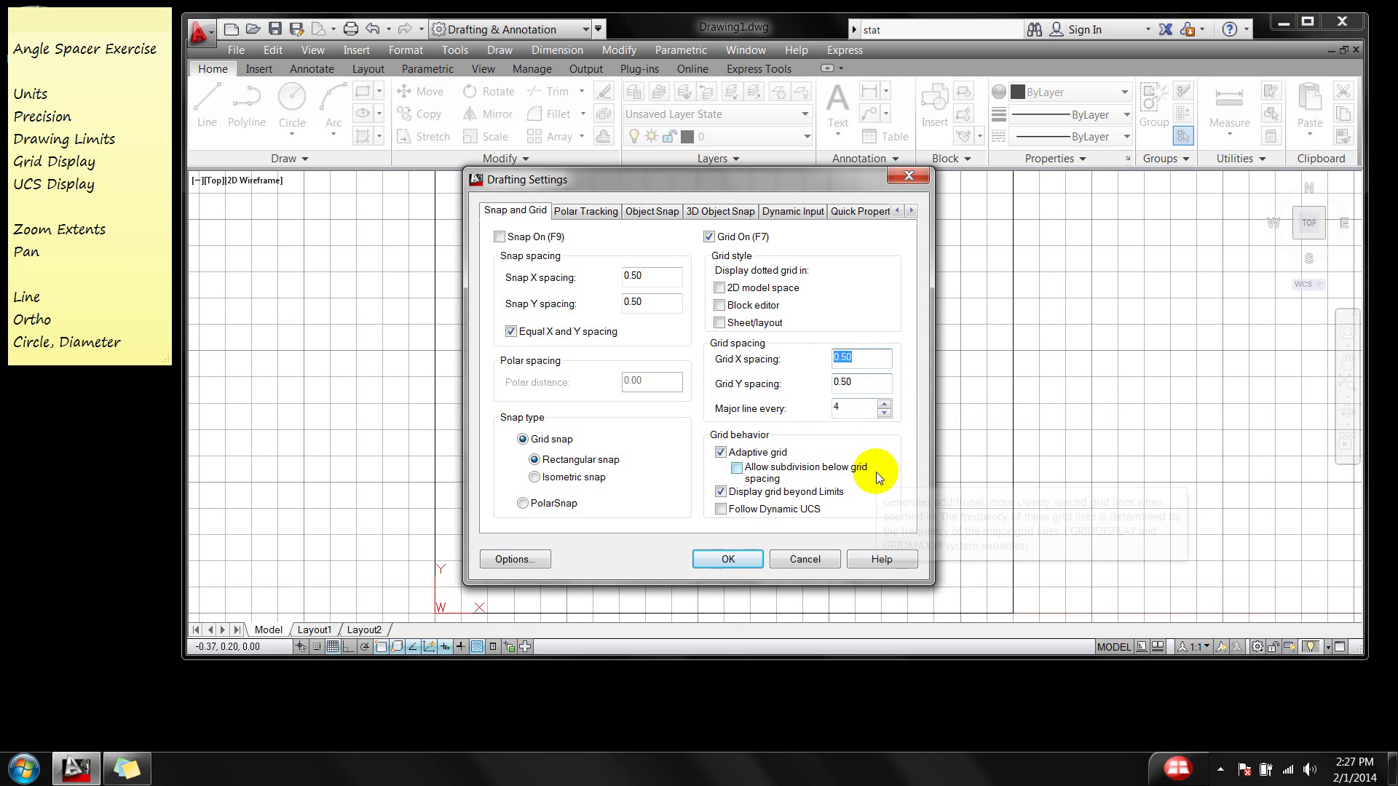
text(.25)
click(880, 381)
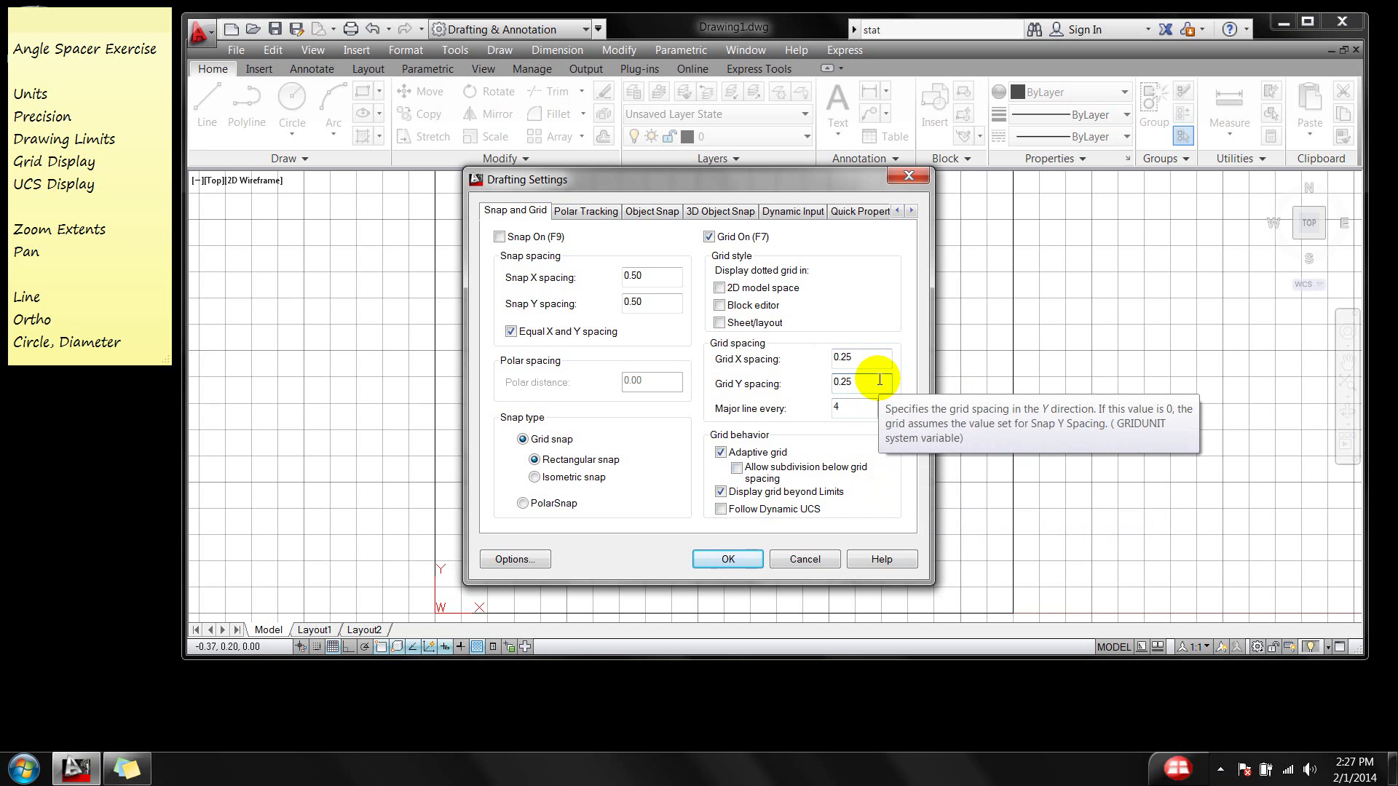
click(727, 561)
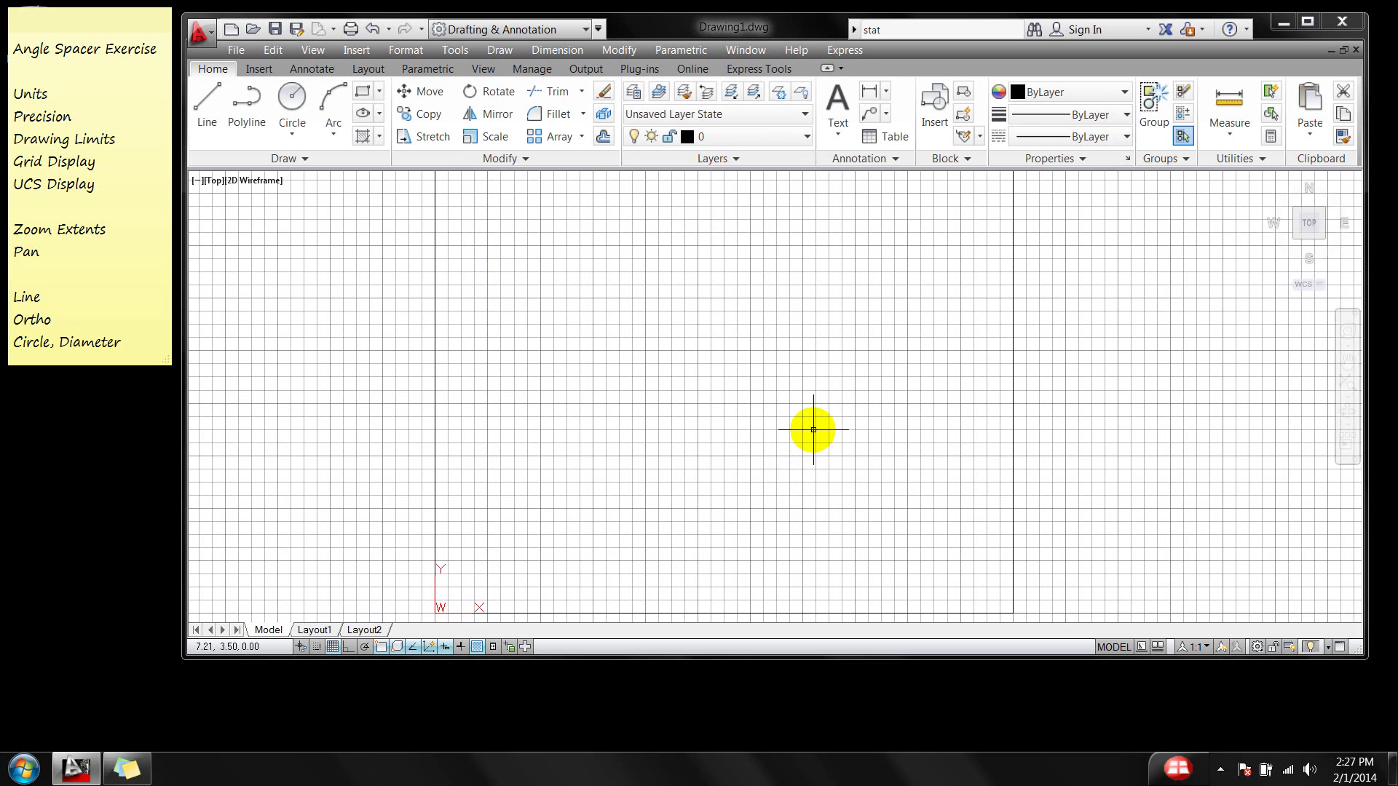
scroll(812, 428, down, 3)
scroll(814, 430, up, 6)
scroll(814, 430, up, 2)
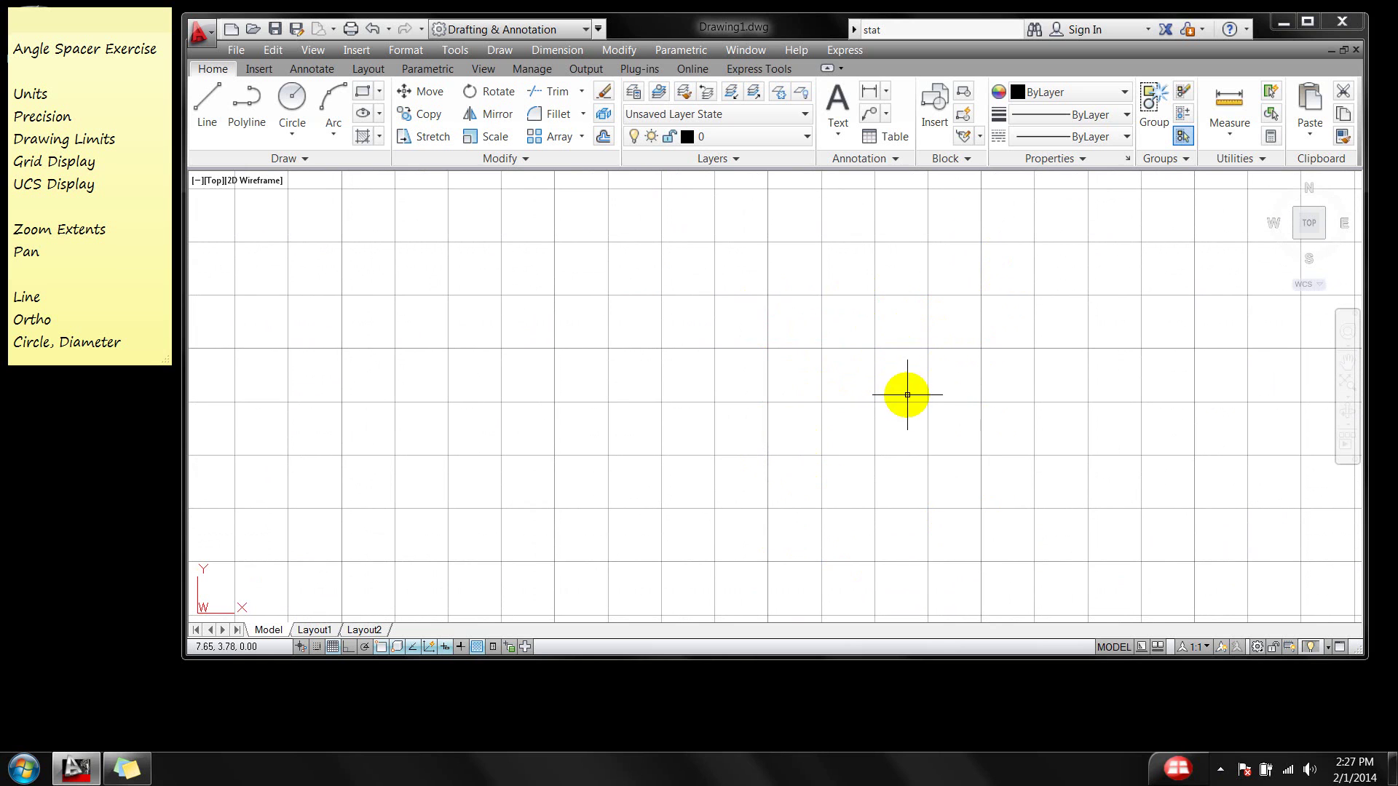
click(207, 102)
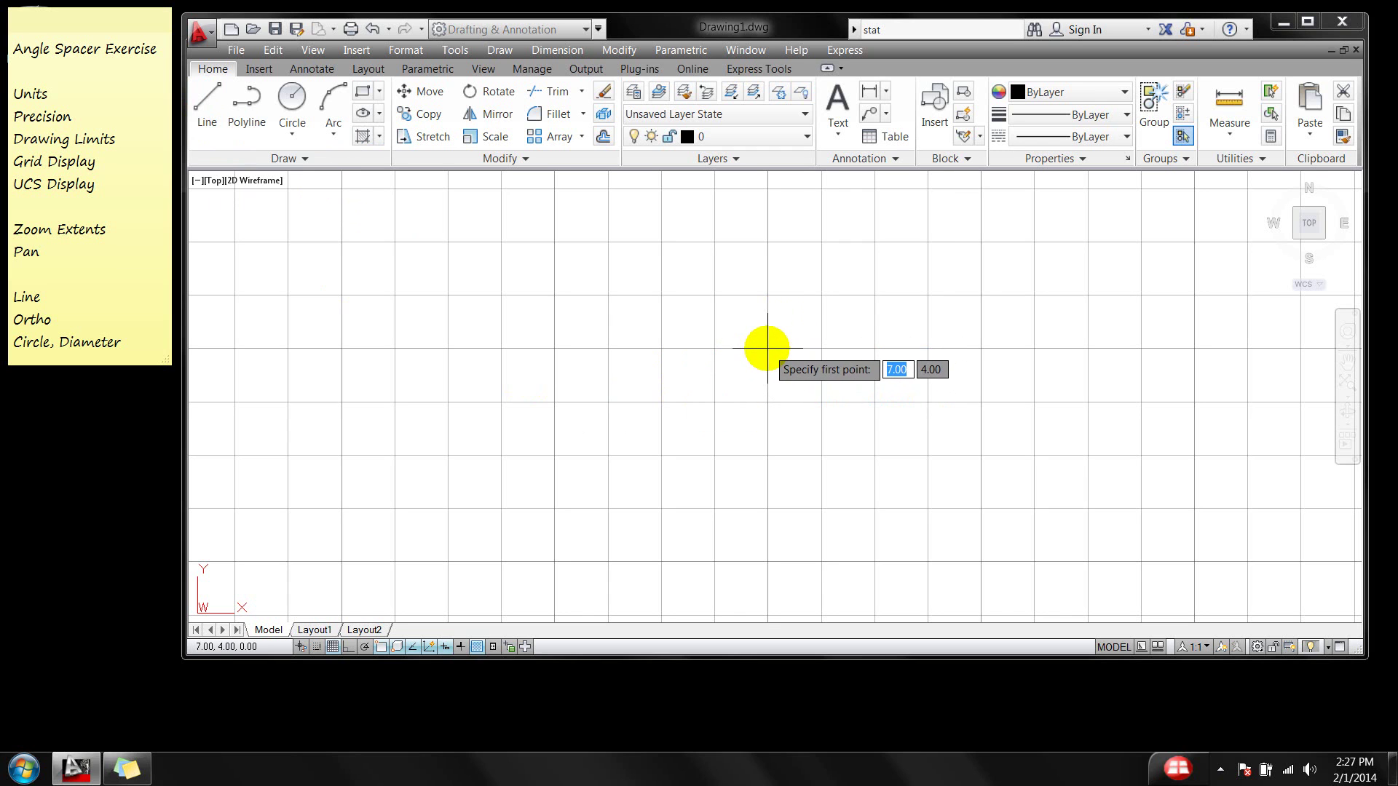
click(768, 348)
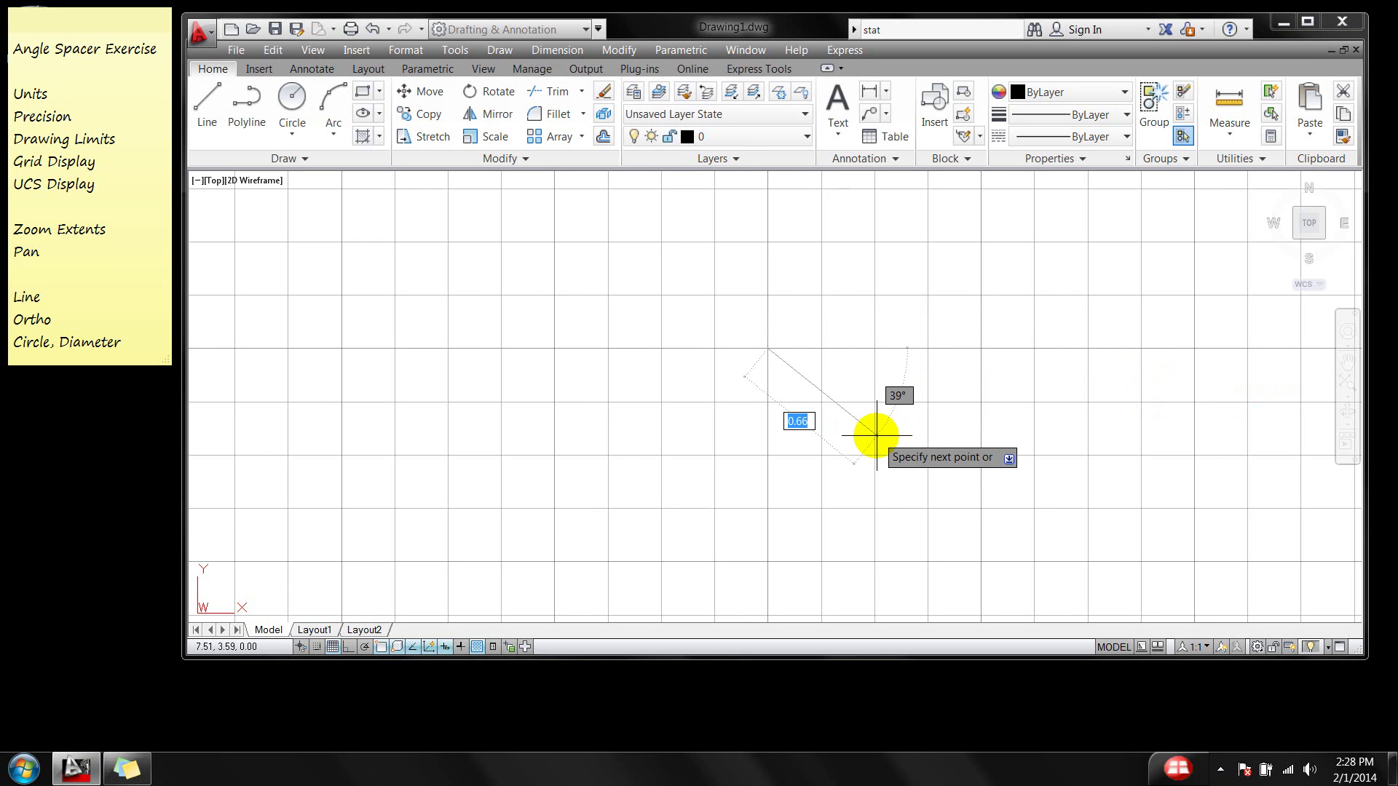
key(Escape)
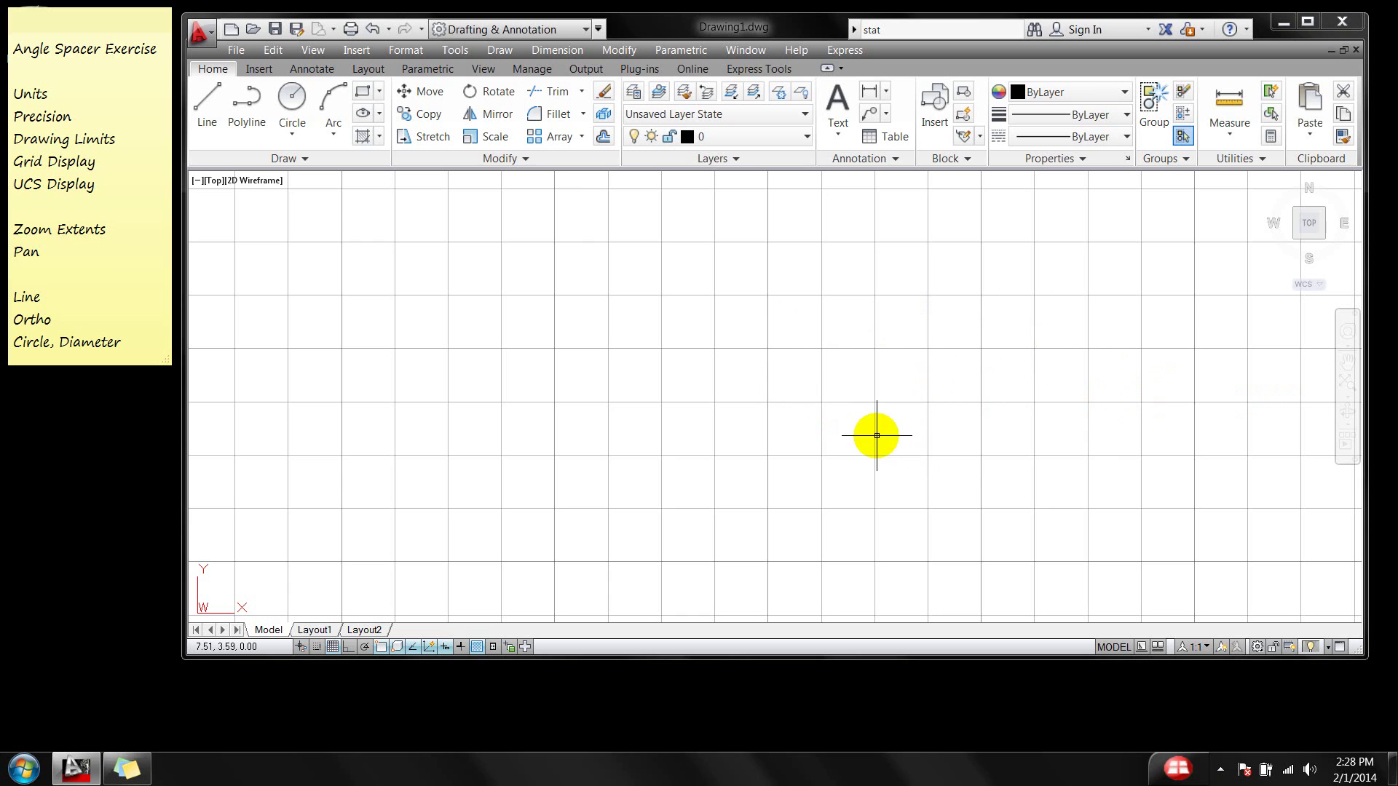
Turn on snap mode and set the snap X and Y spacing to 0.25 to match the grid.
click(317, 647)
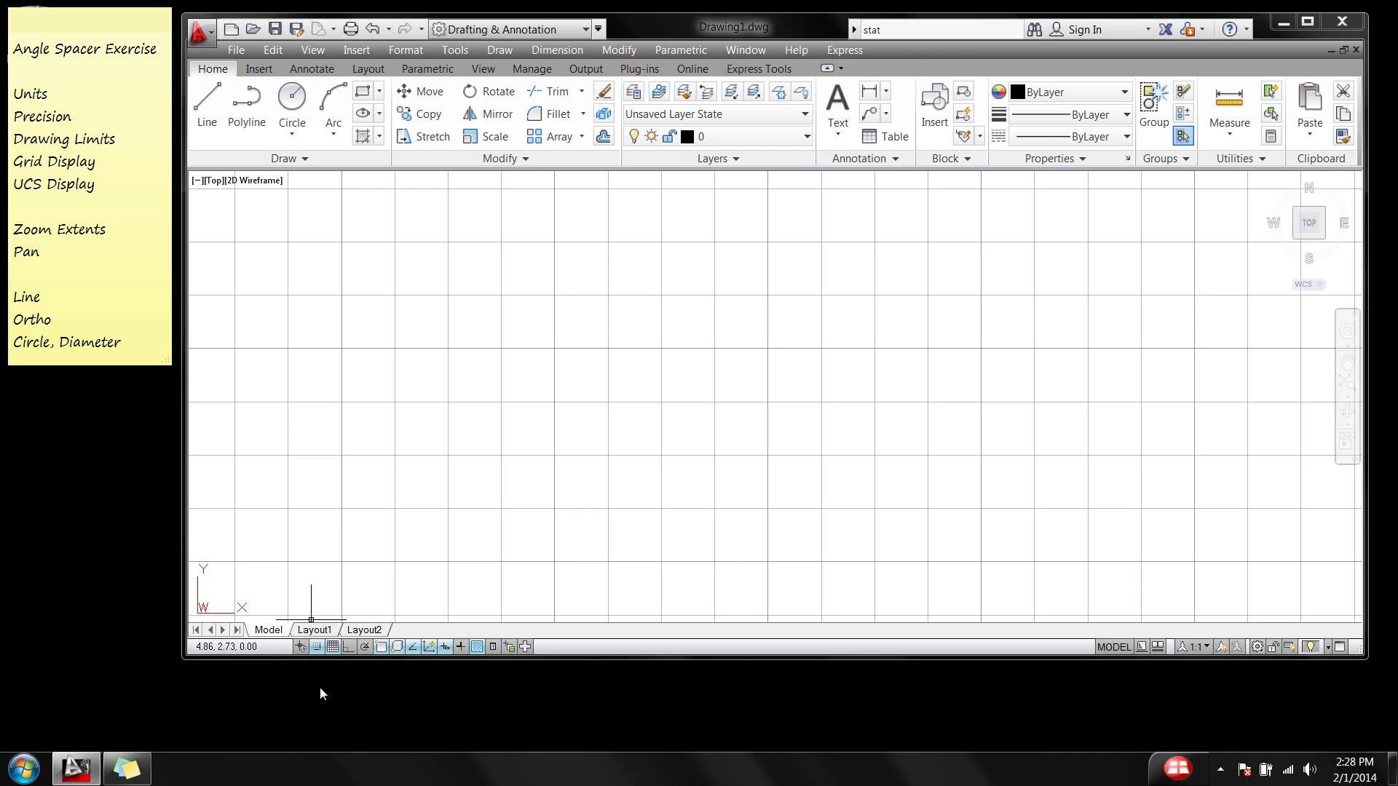
click(325, 647)
click(350, 647)
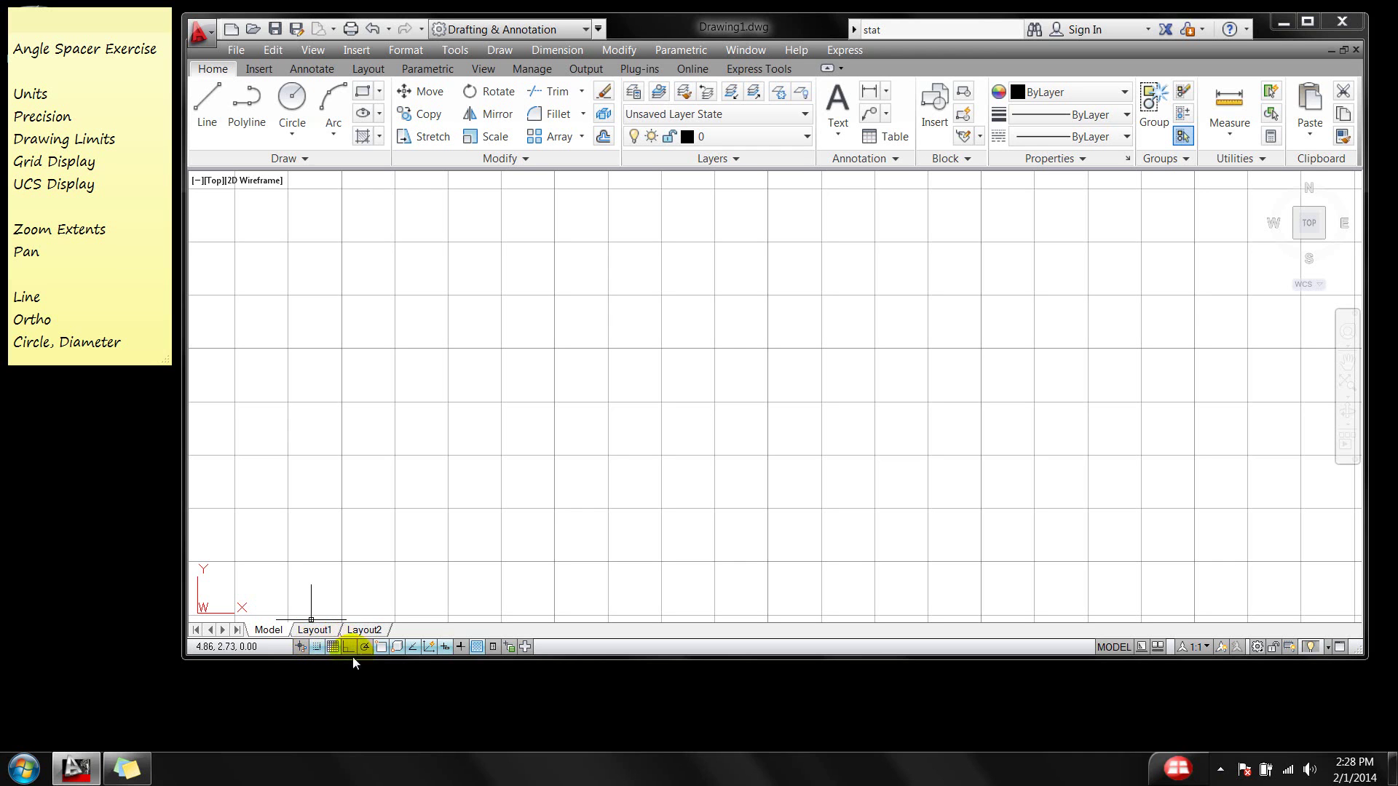
click(316, 648)
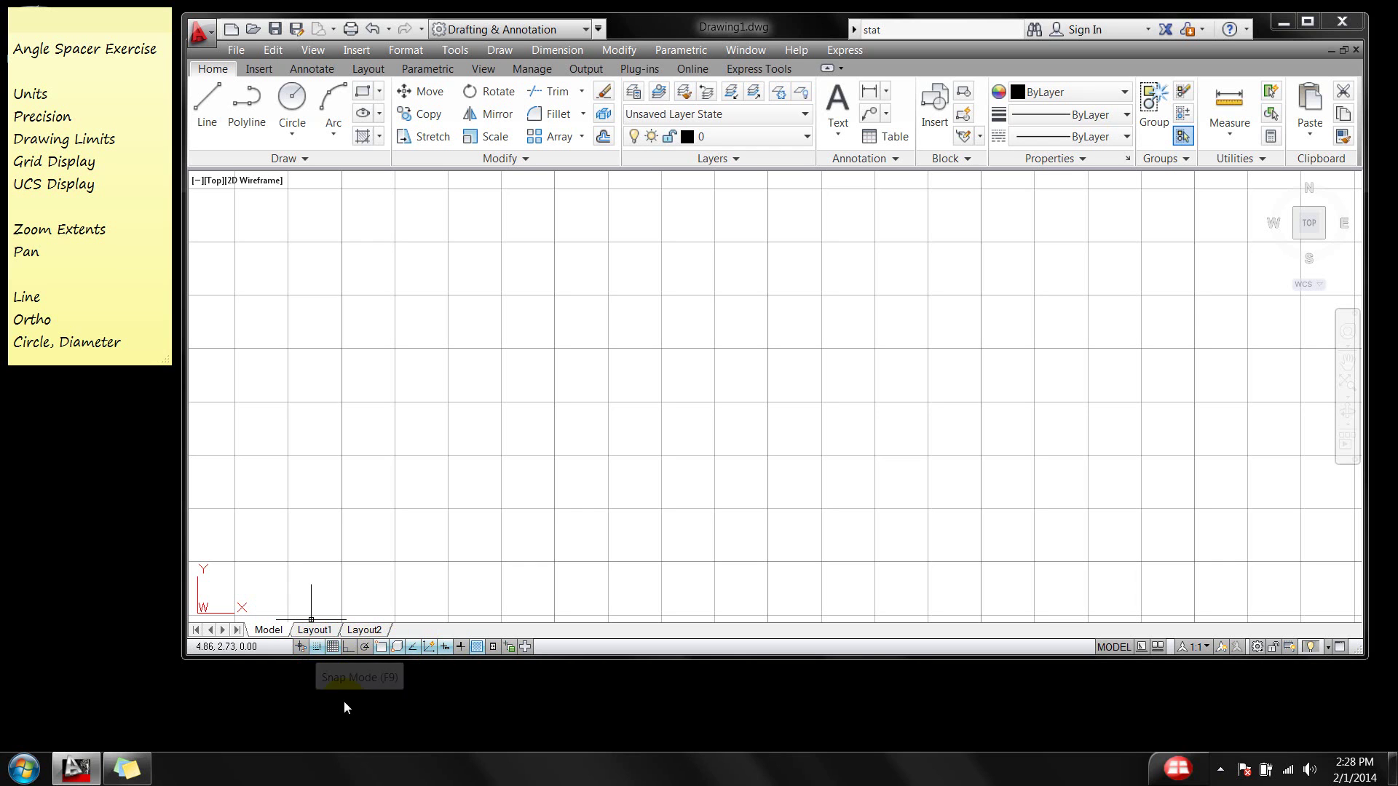
right_click(318, 649)
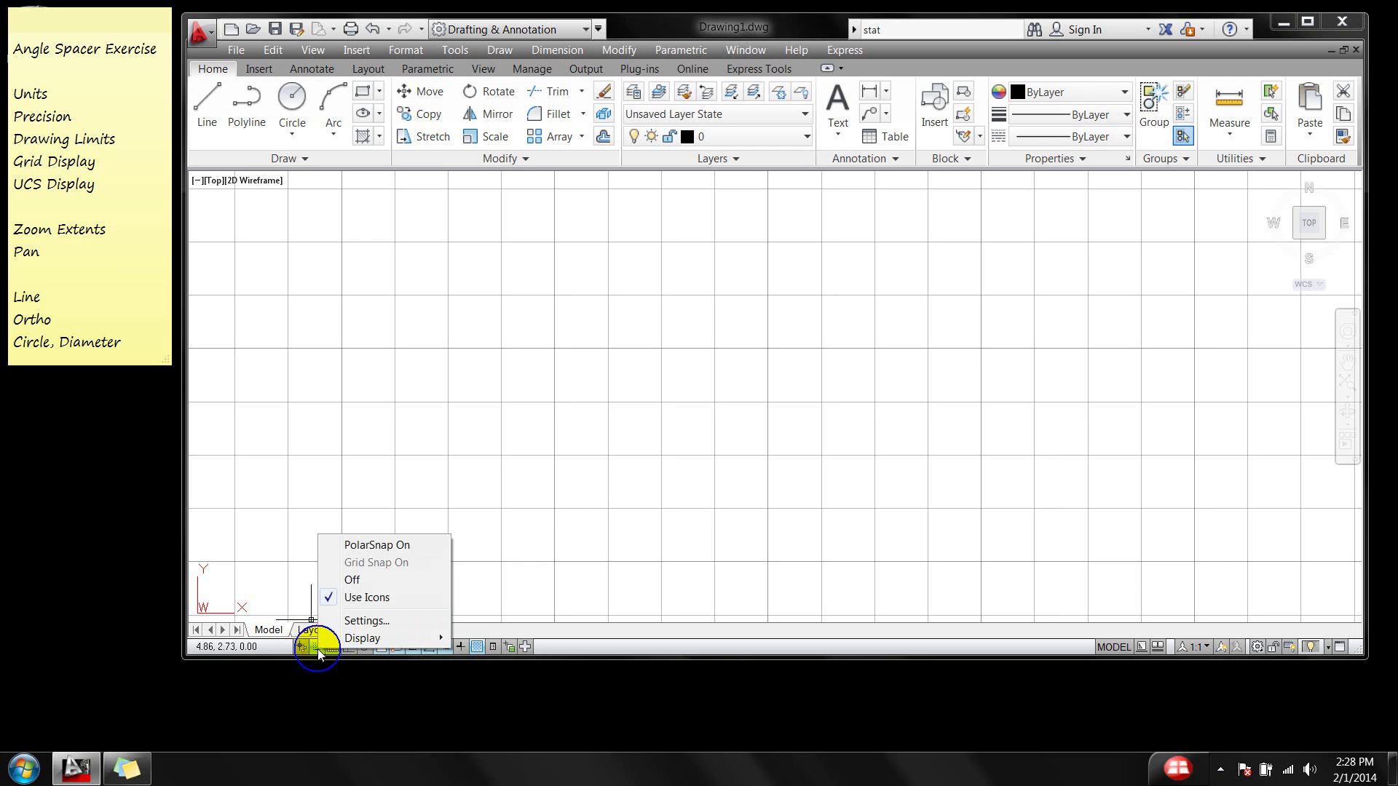
click(359, 623)
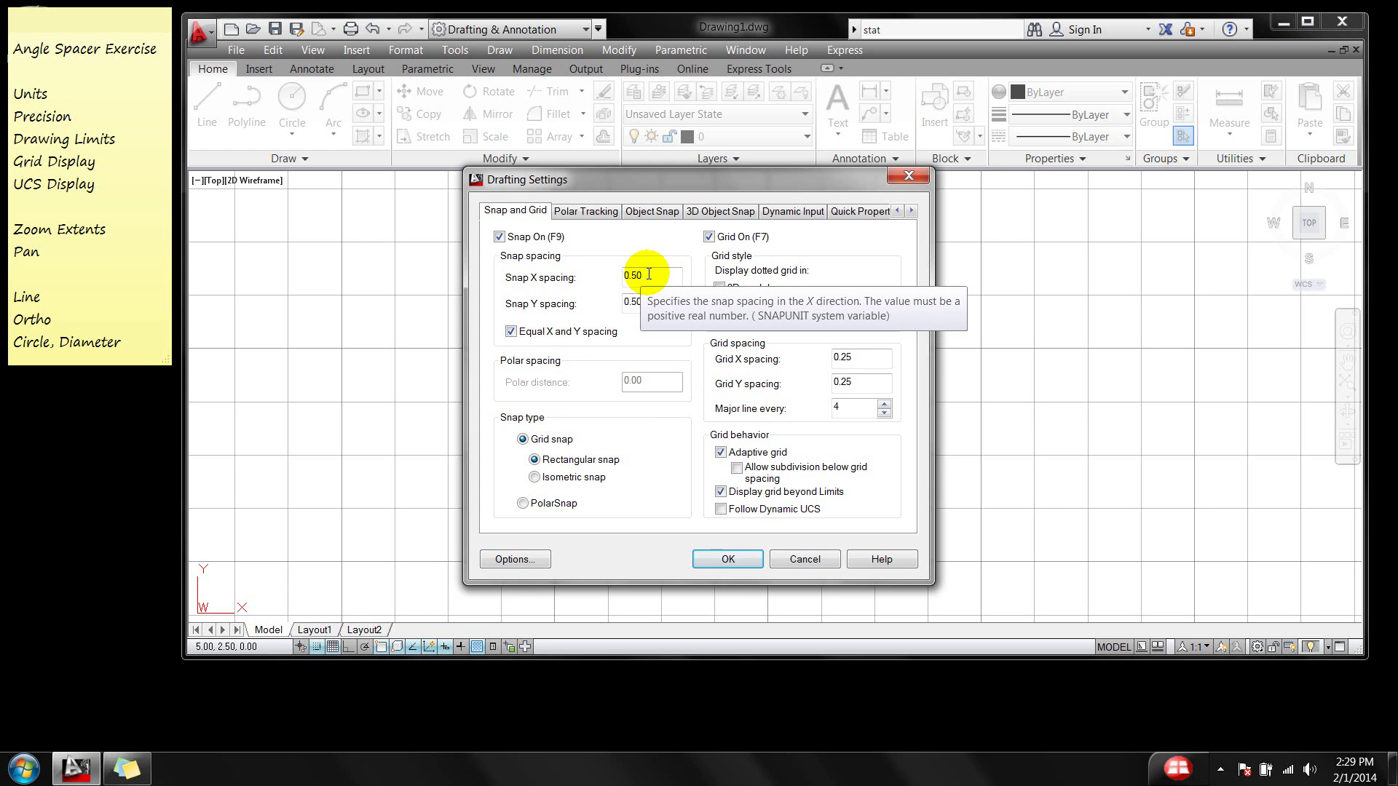
drag(649, 274, 633, 275)
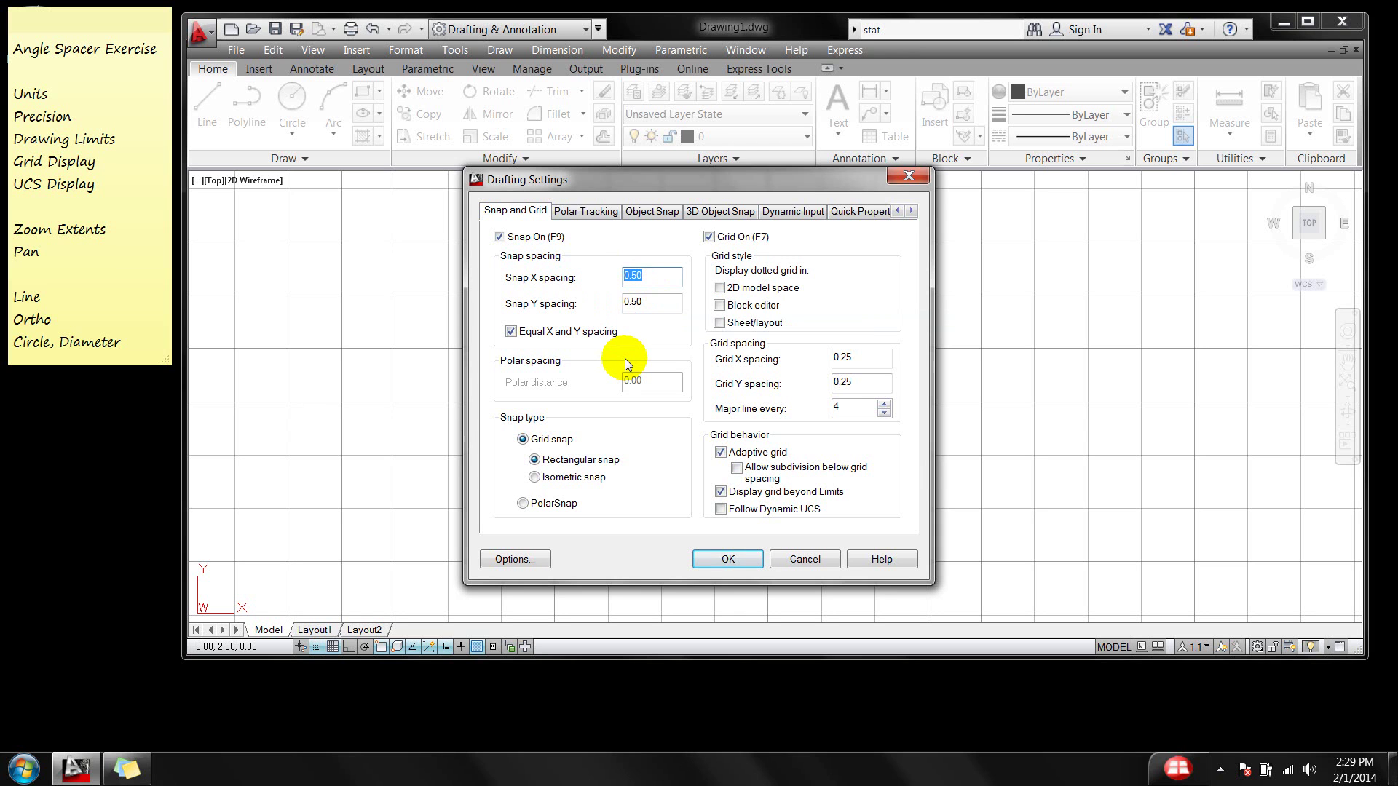
text(.25)
key(Tab)
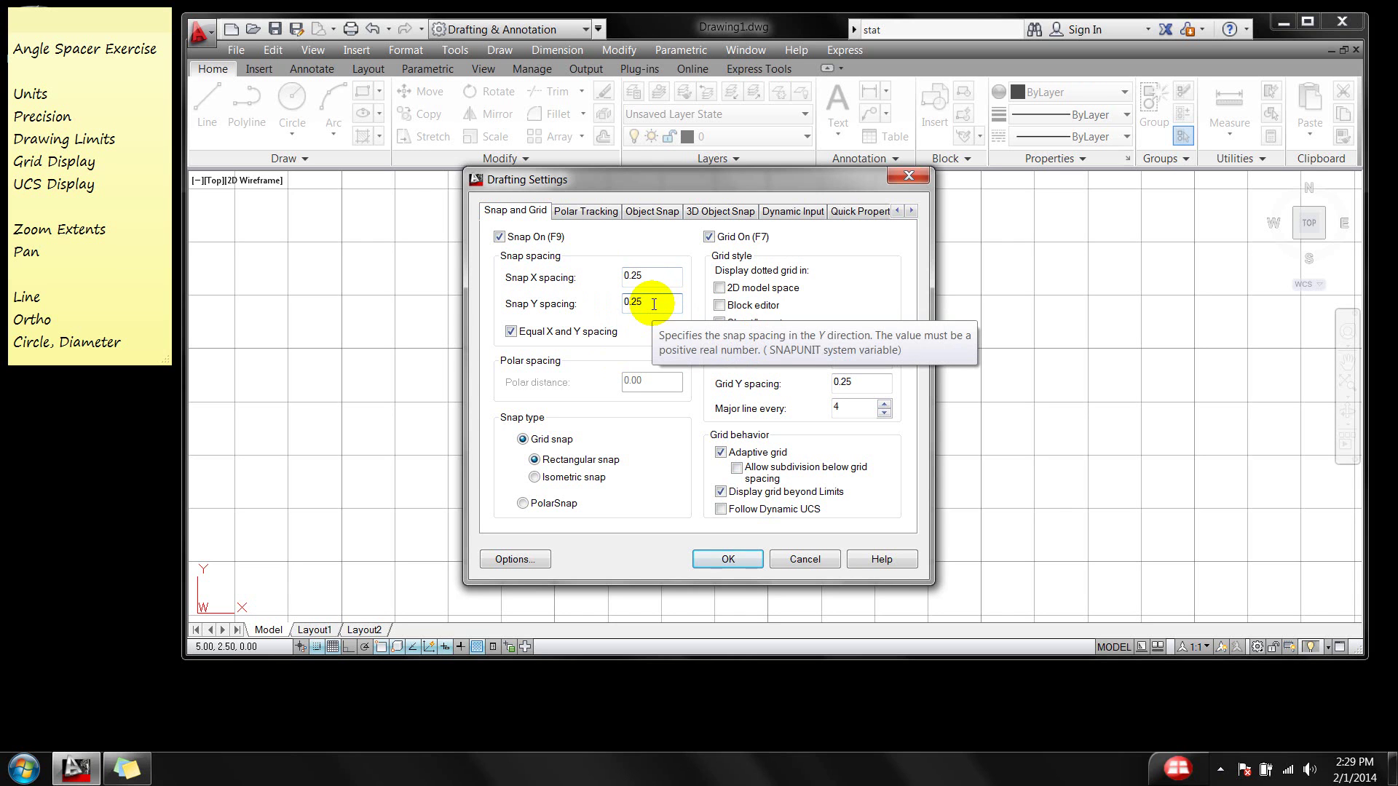
click(730, 564)
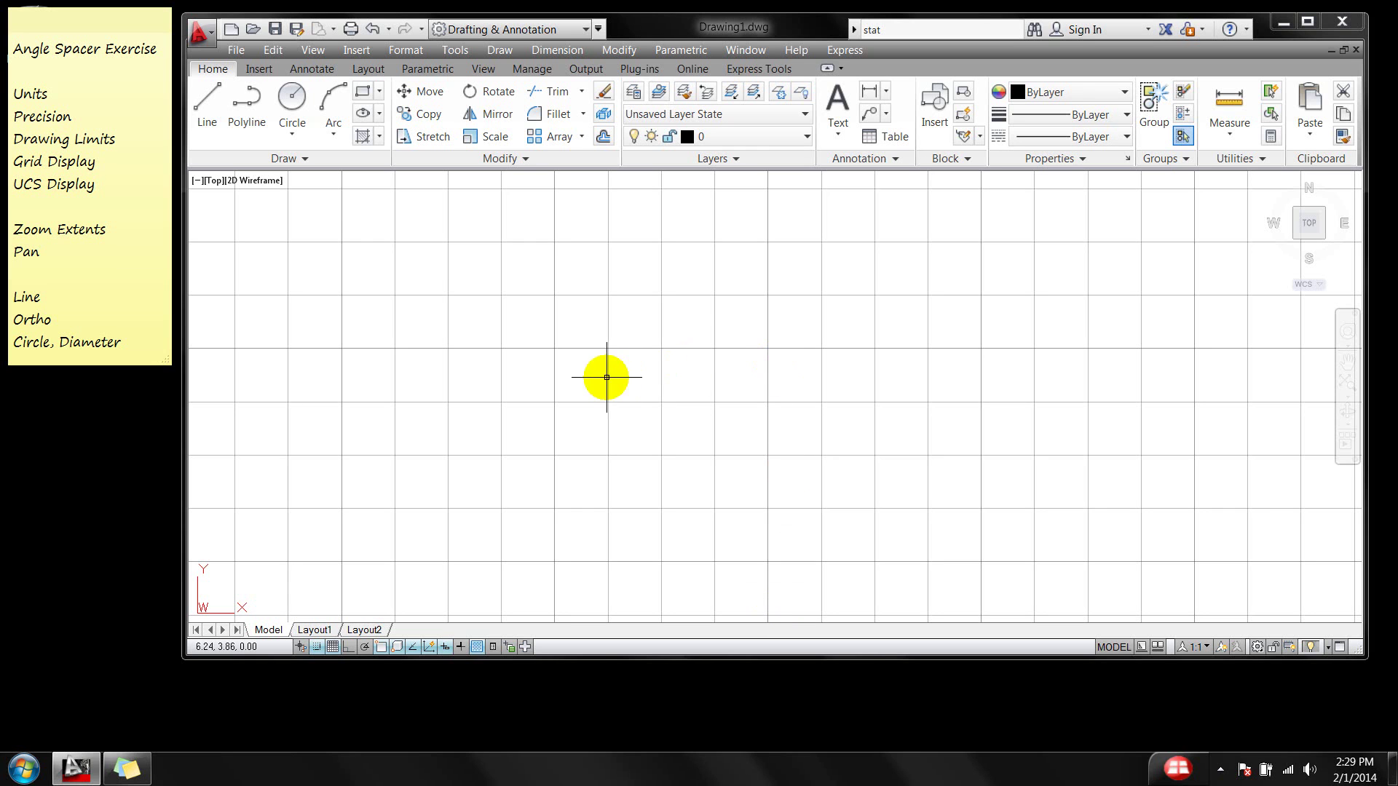
click(207, 102)
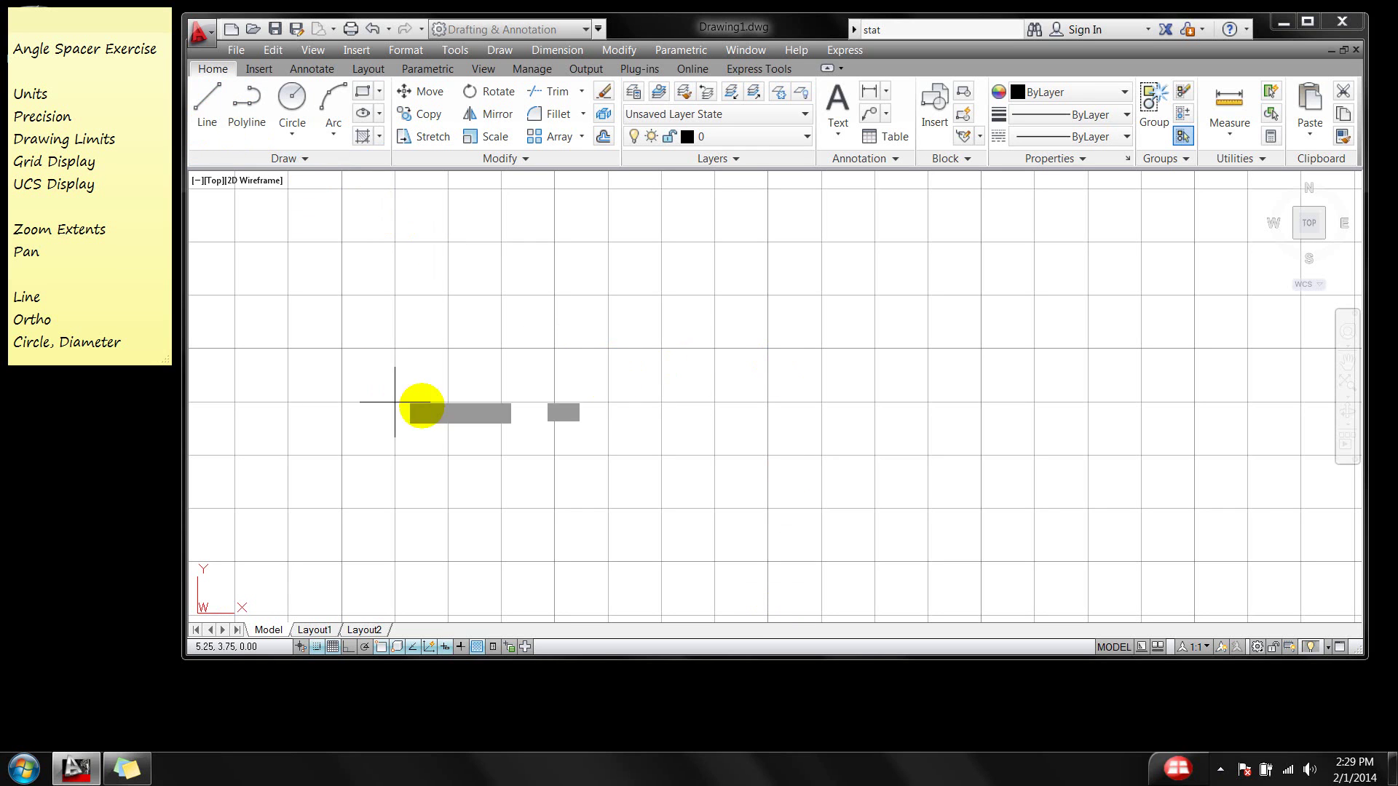
click(554, 348)
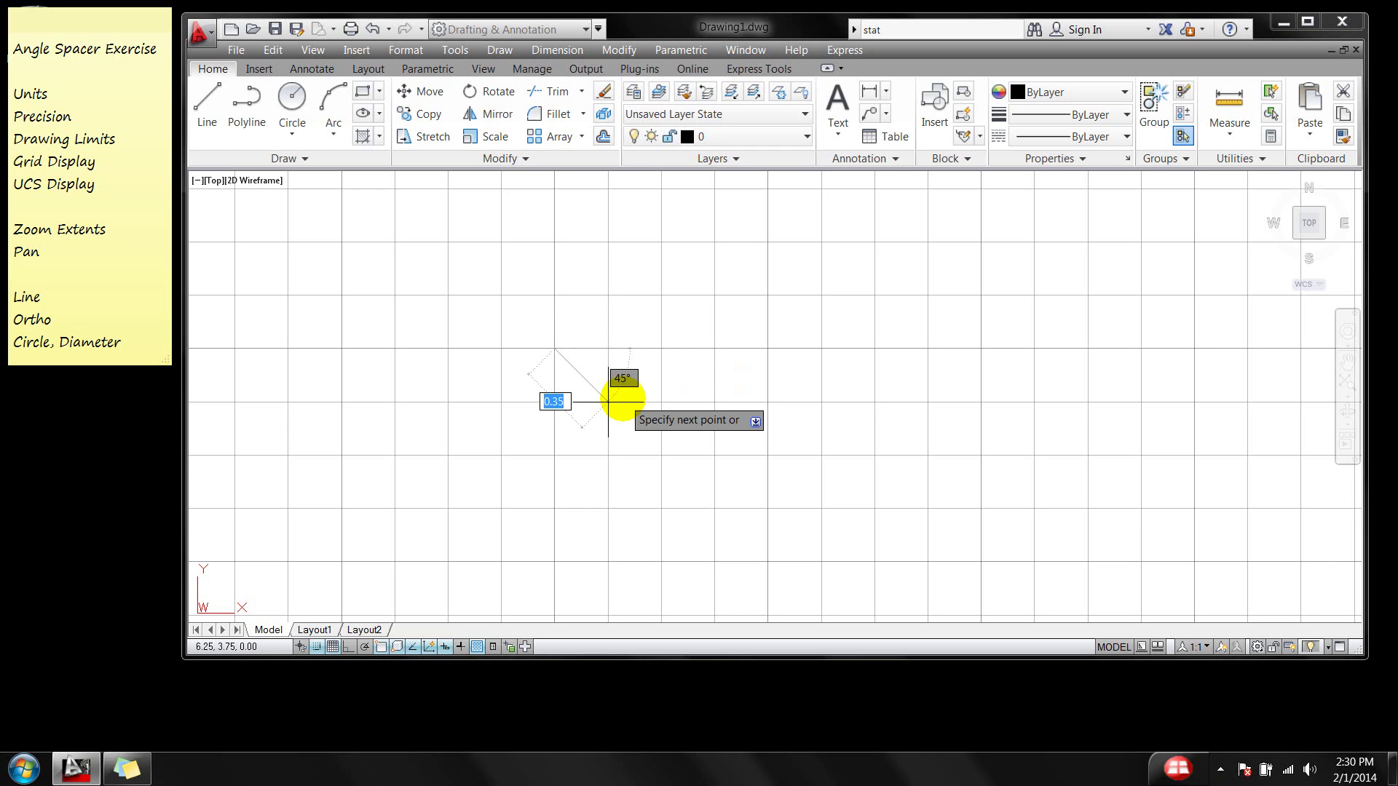
key(Escape)
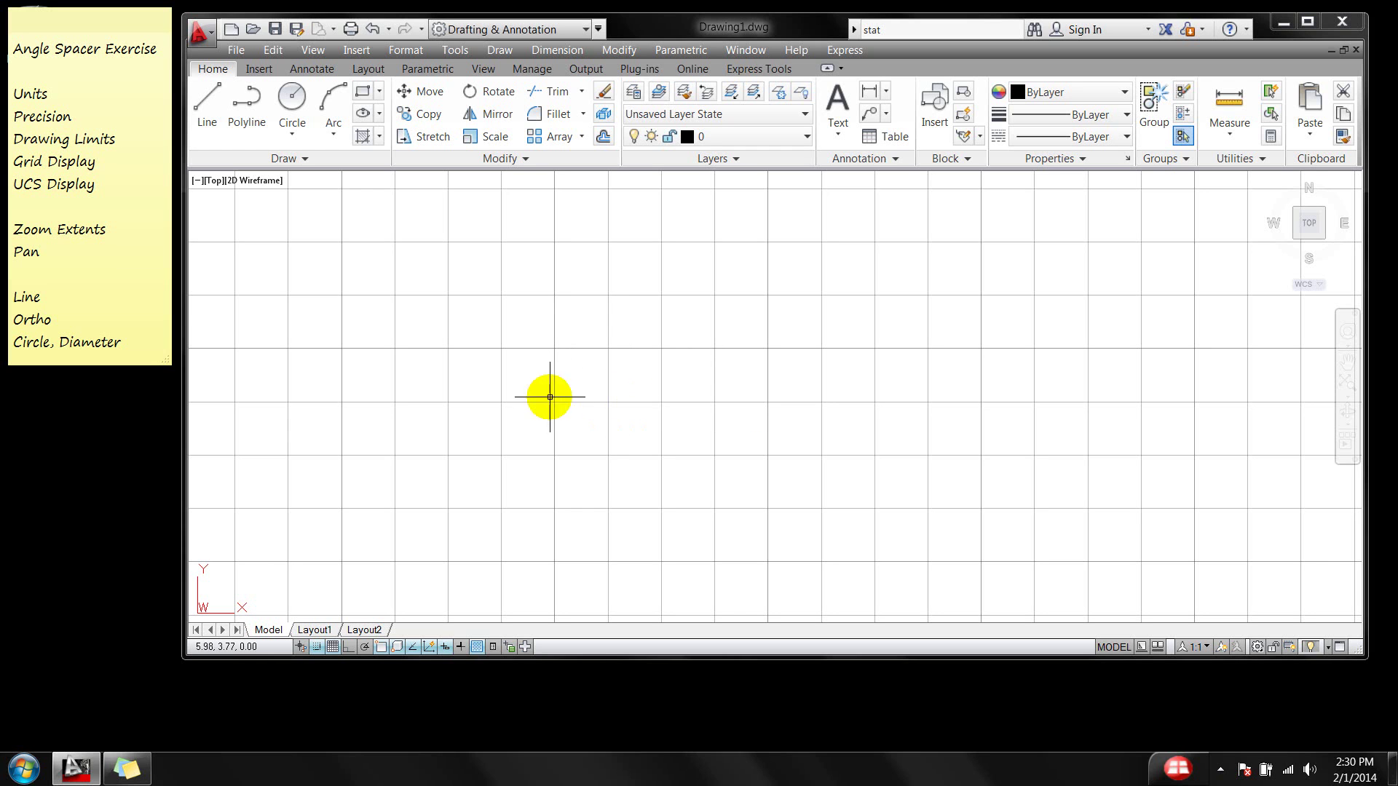
Turn off both snap mode and the grid display.
click(316, 647)
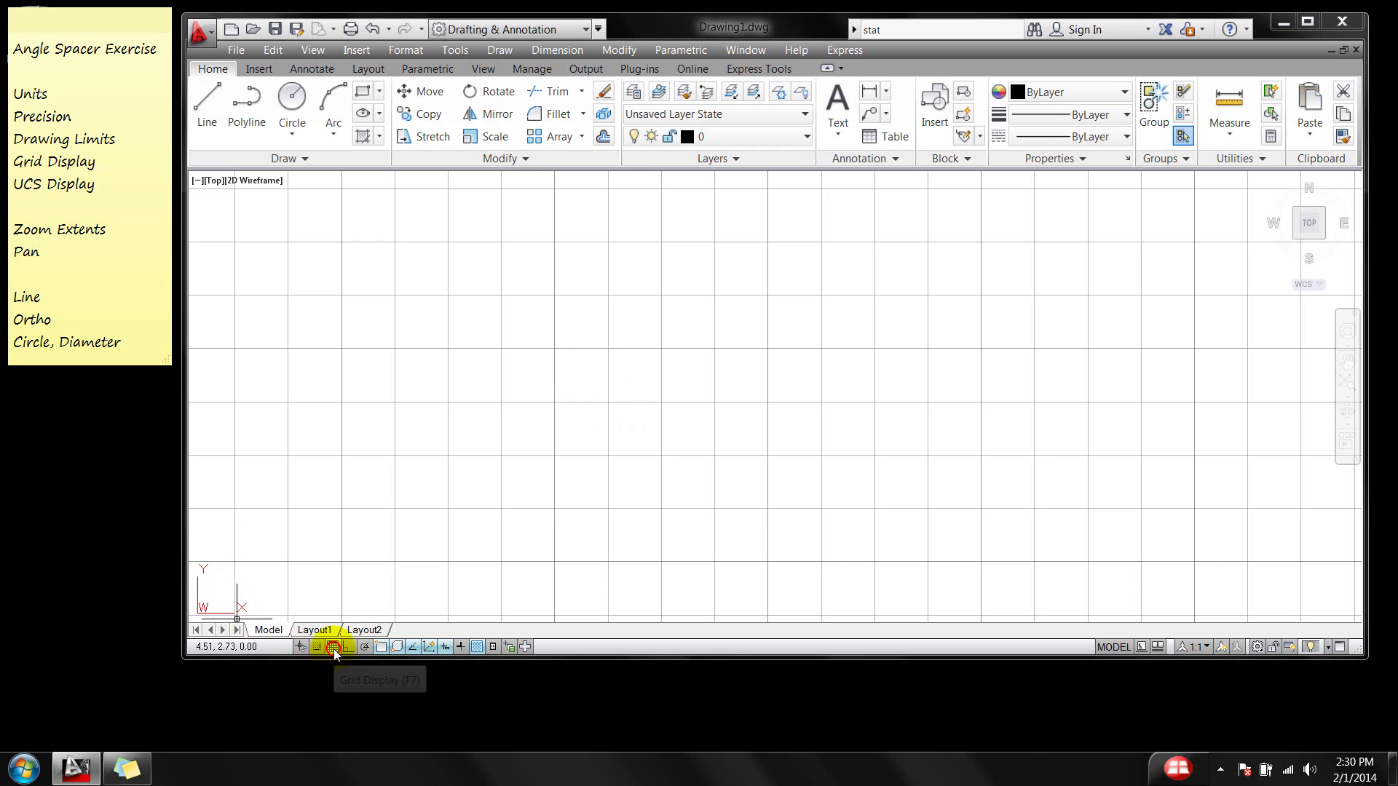
click(332, 648)
mouse_move(493, 512)
middle_down()
mouse_move(652, 390)
mouse_move(649, 406)
mouse_move(635, 394)
mouse_move(644, 407)
middle_up()
scroll(640, 389, up, 2)
scroll(640, 389, down, 2)
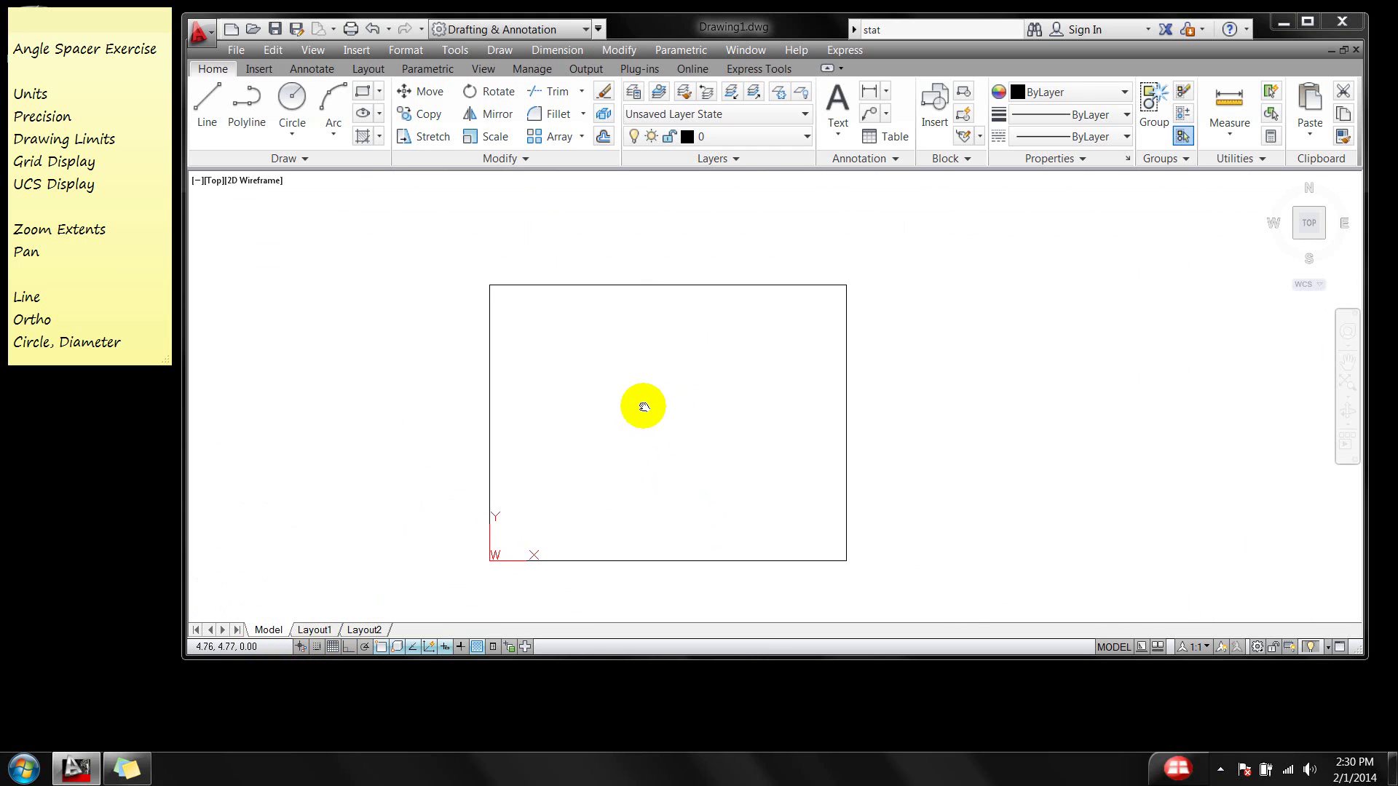
scroll(617, 459, up, 2)
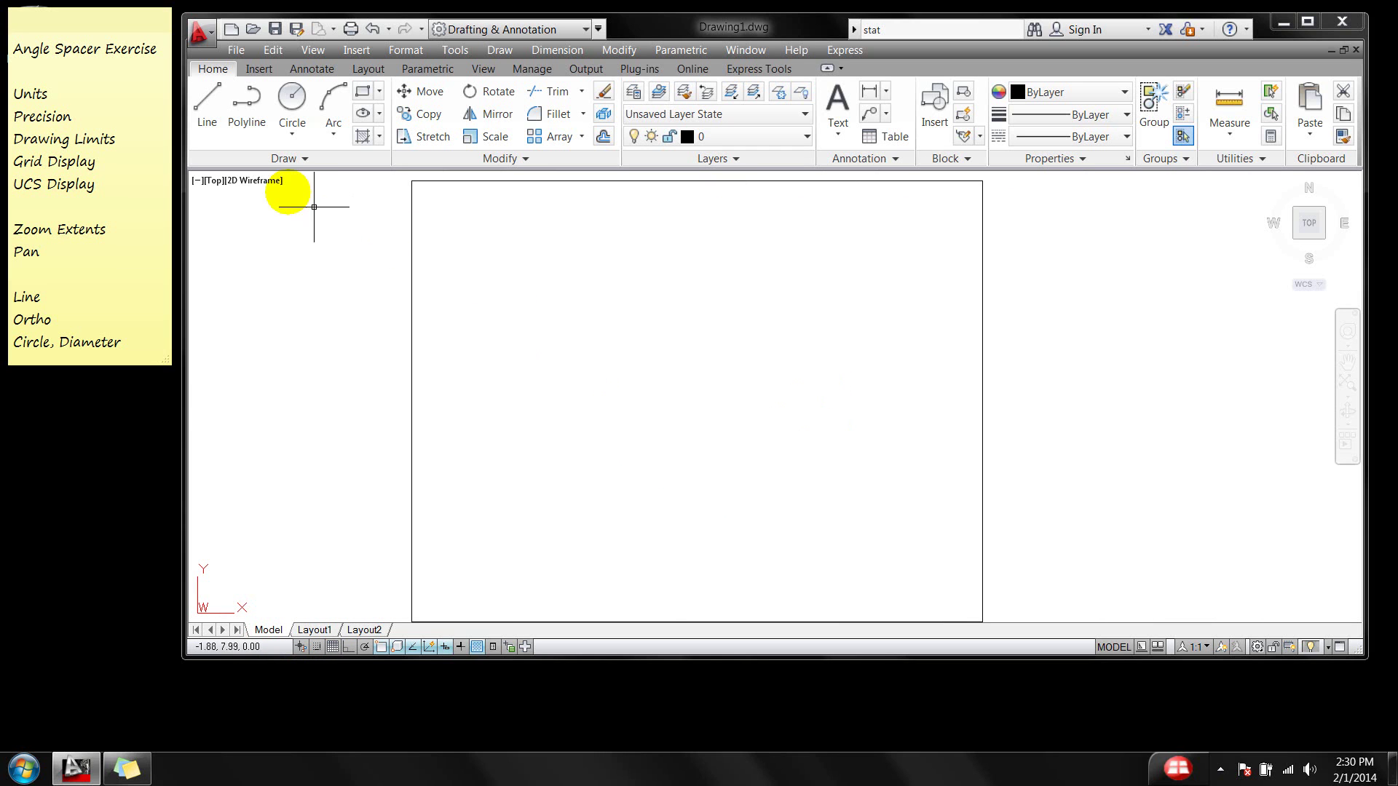
Start a line in the lower-left area of the border and, with Ortho on, draw it 3 units horizontally to the right.
click(213, 106)
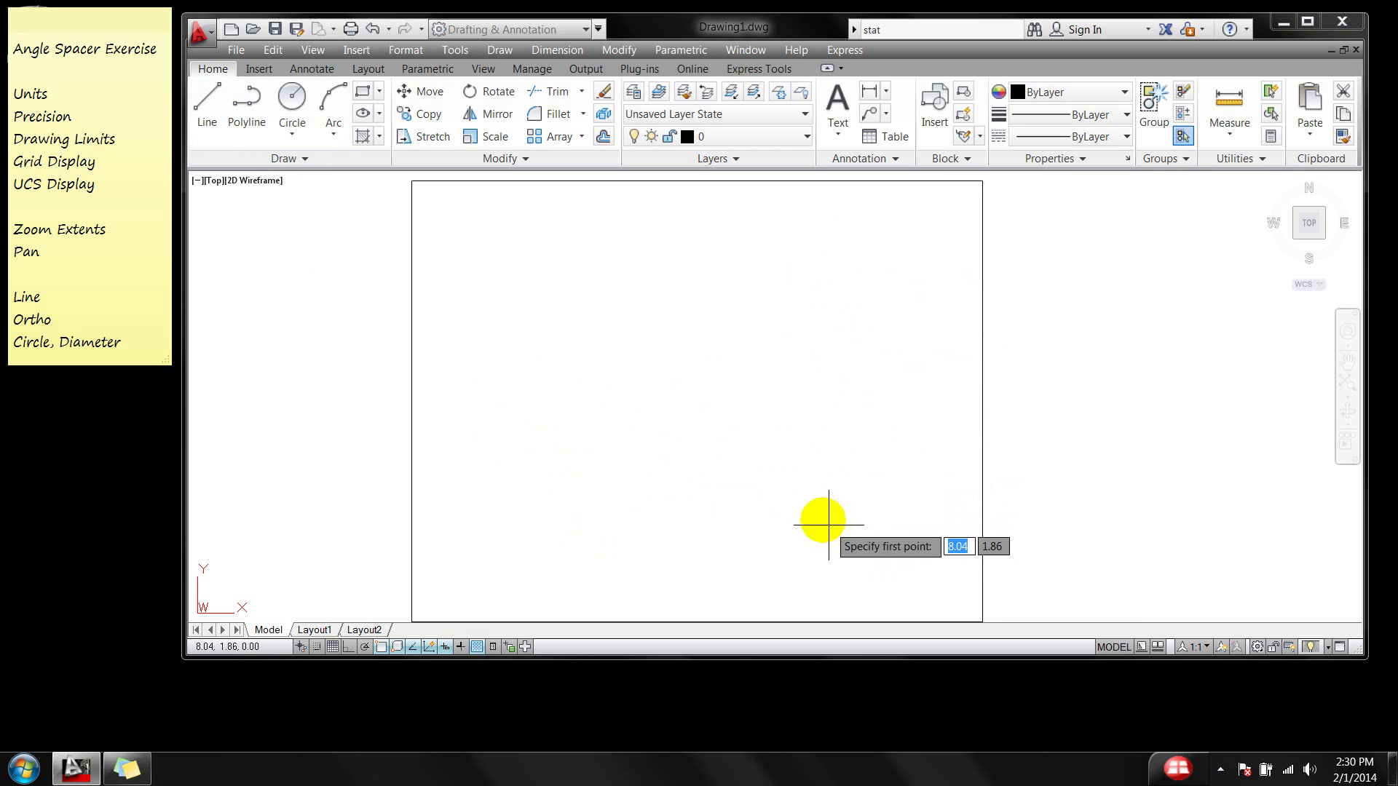
click(549, 491)
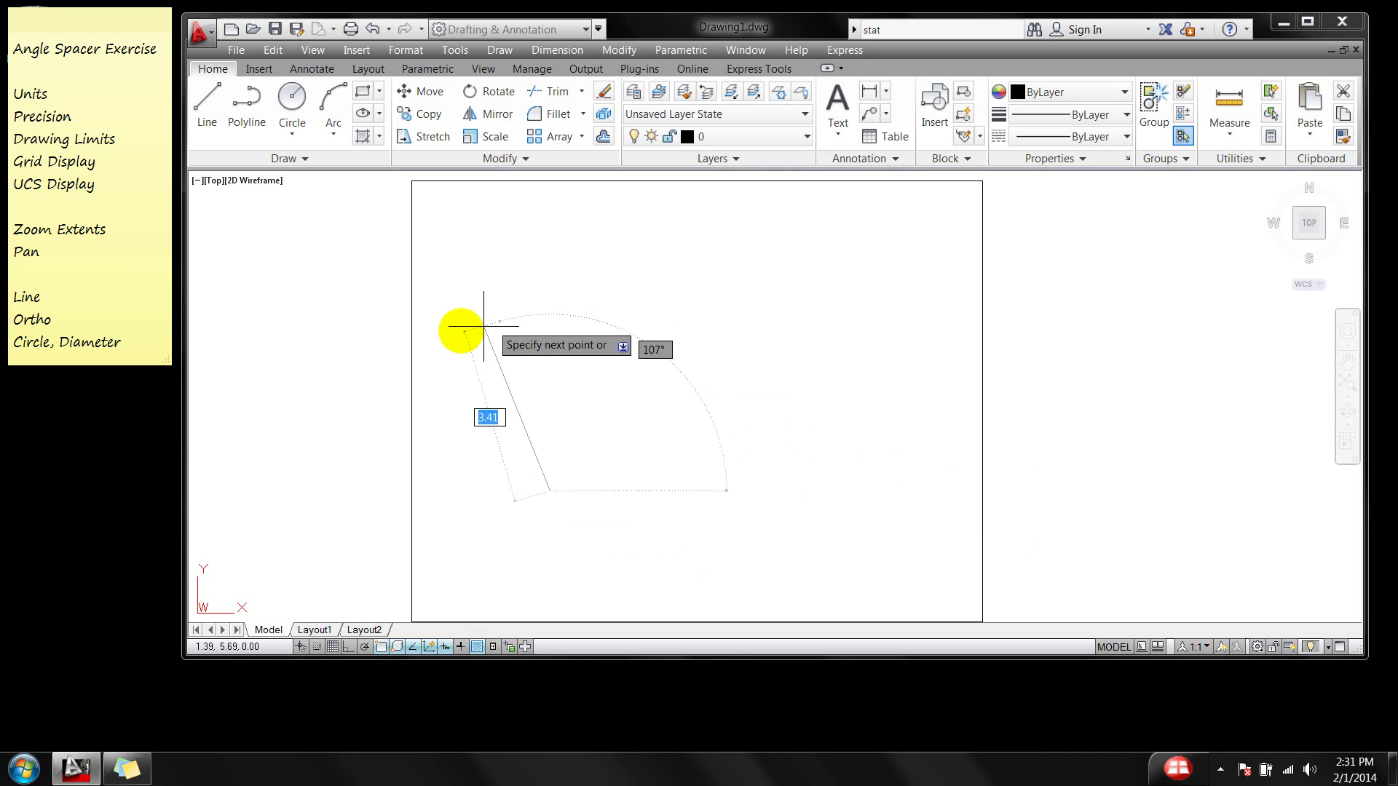
click(352, 648)
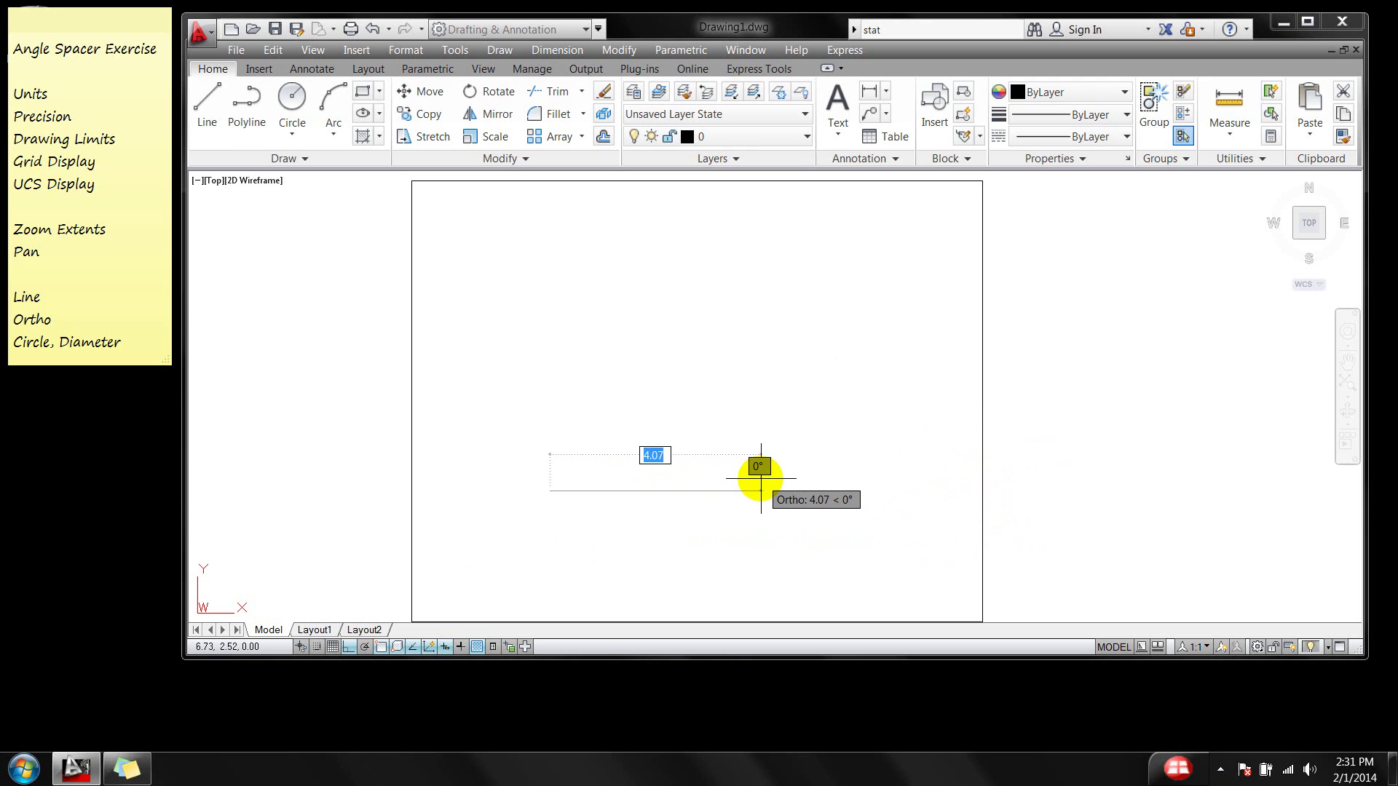
text(3)
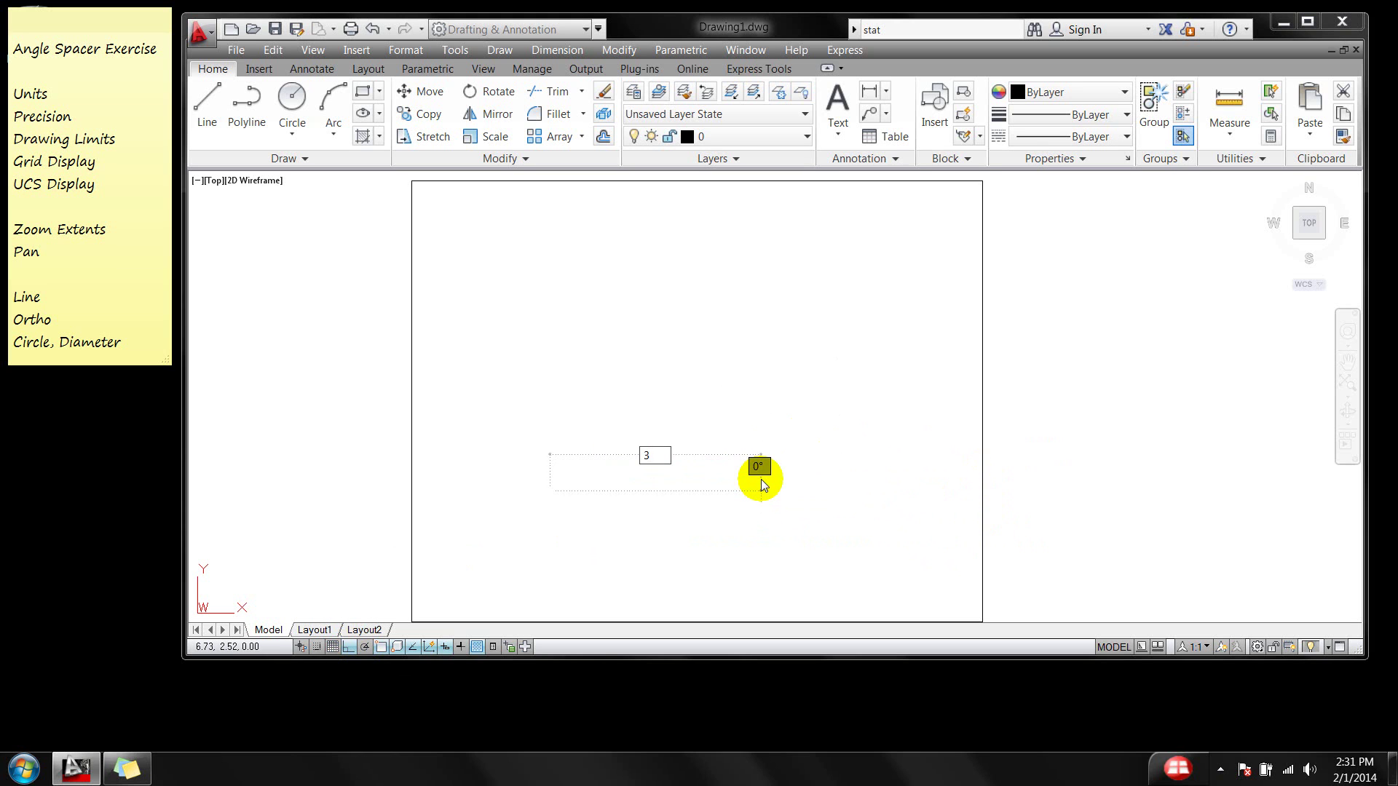
key(Return)
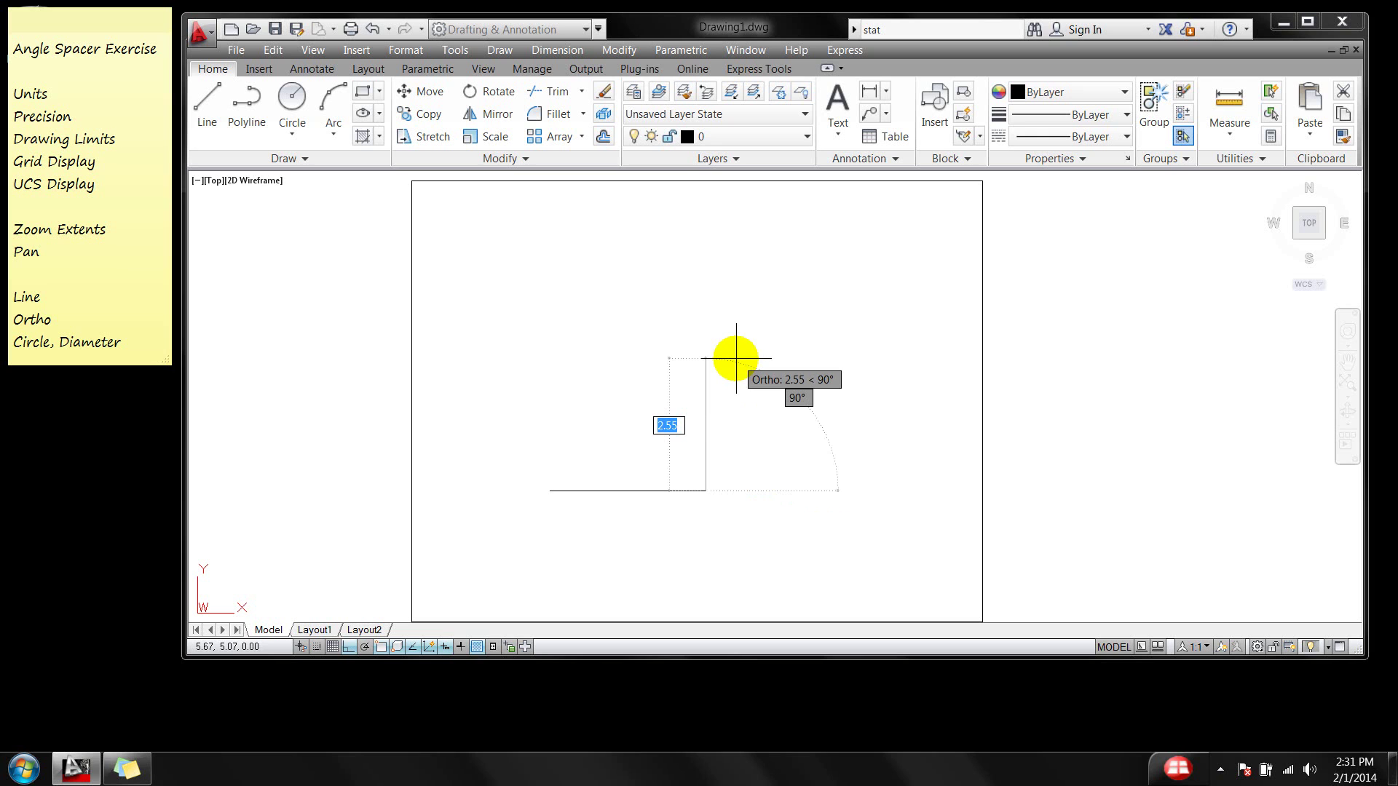
Continue the line 1.5 units straight up from the right end of the 3-unit base.
text(1)
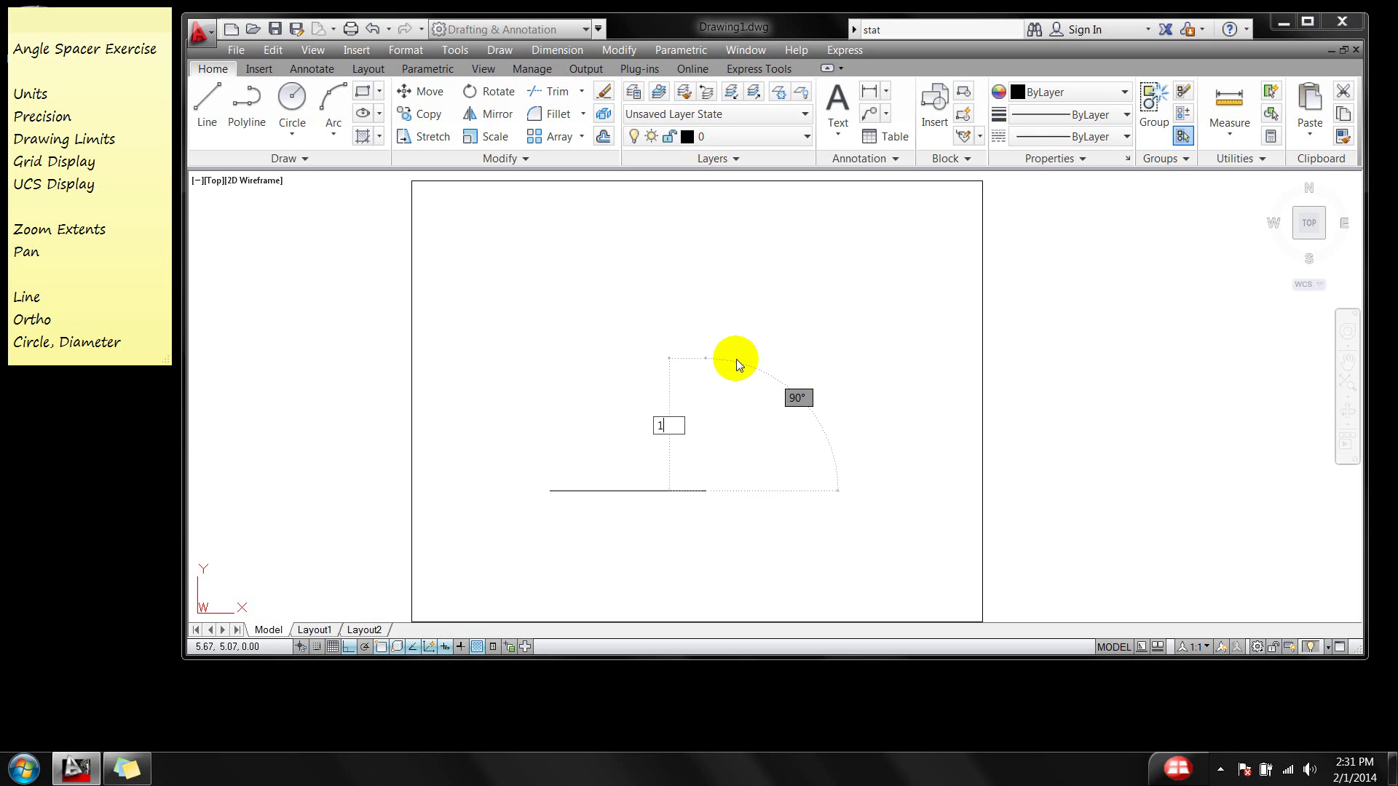
text(.5)
key(Return)
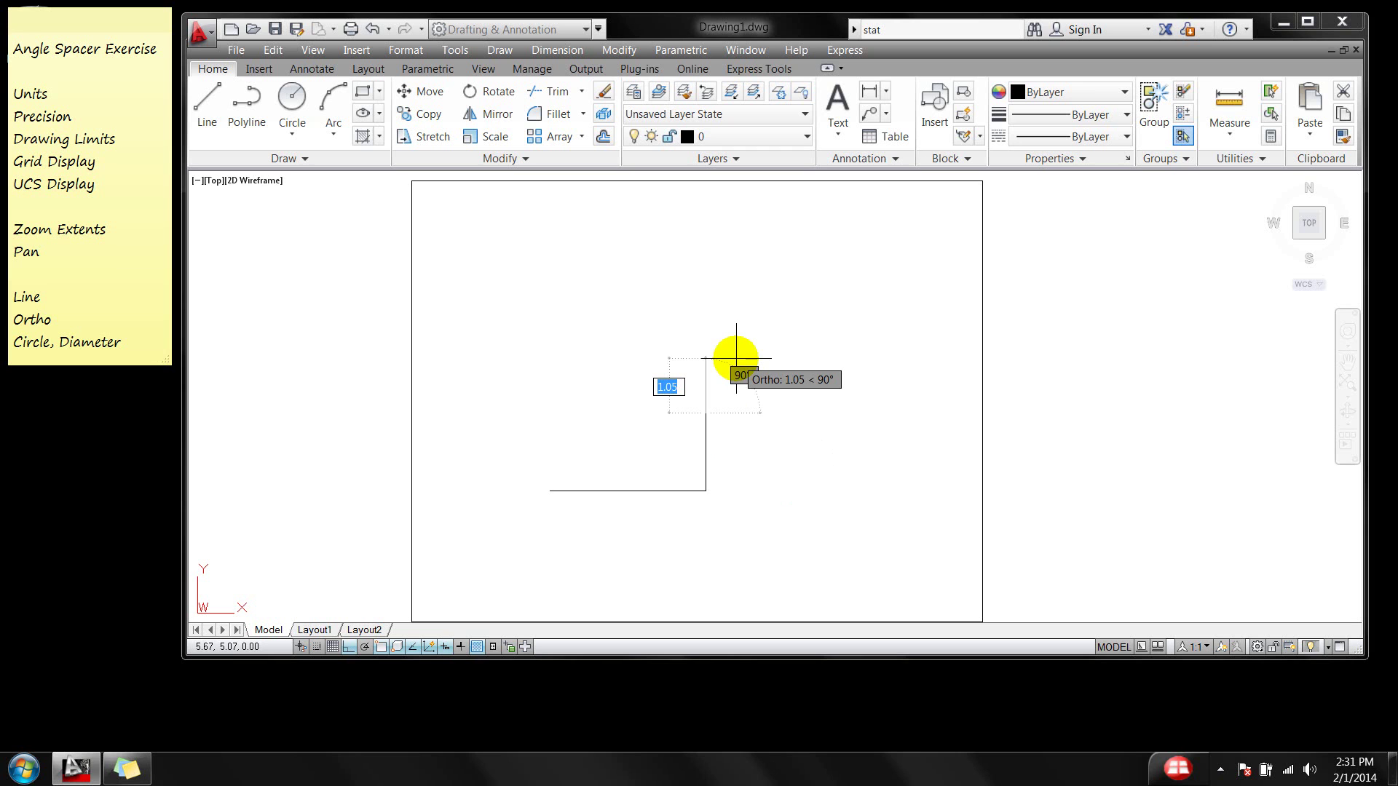
Continue the line with a short freehand horizontal segment to the right from the top of the vertical segment.
click(705, 413)
scroll(741, 427, up, 2)
scroll(730, 416, up, 2)
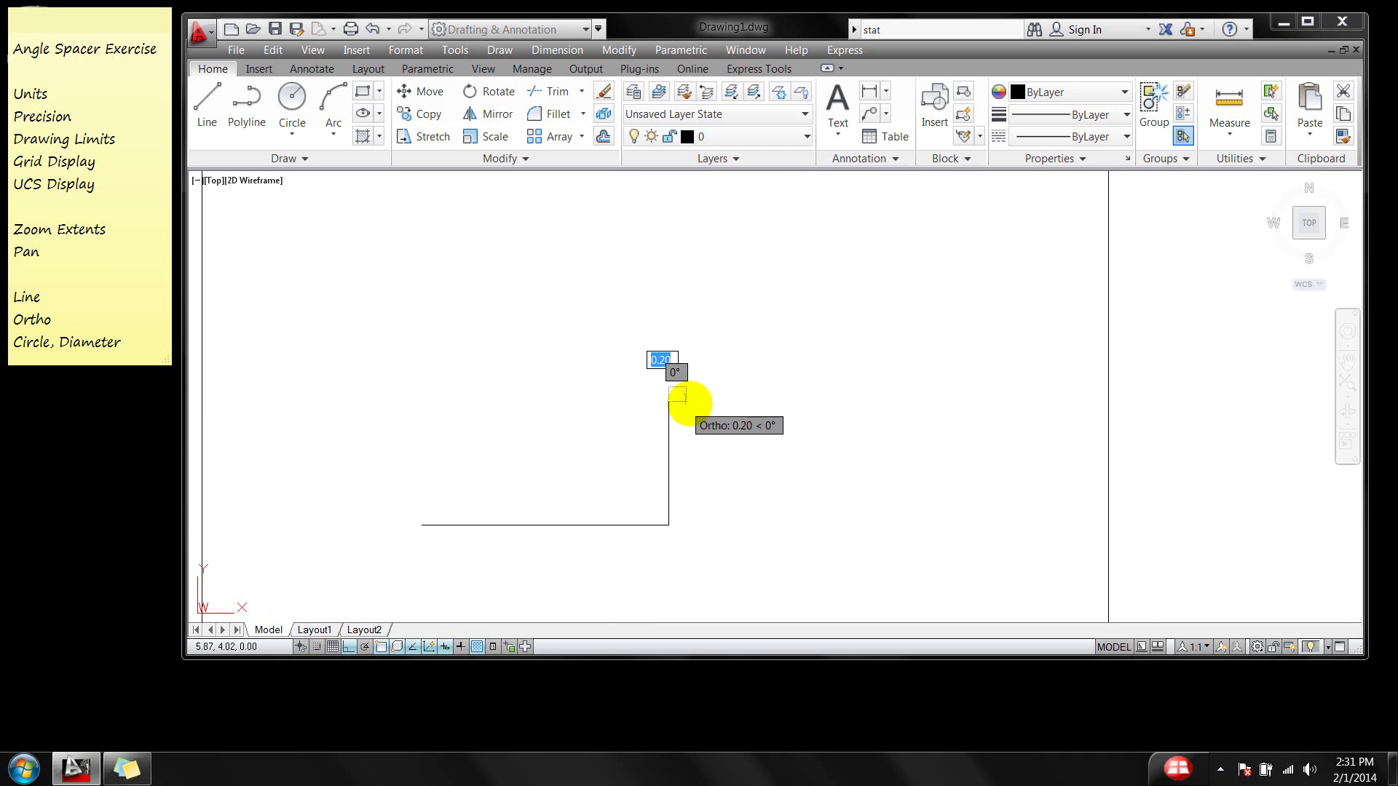
scroll(690, 401, up, 2)
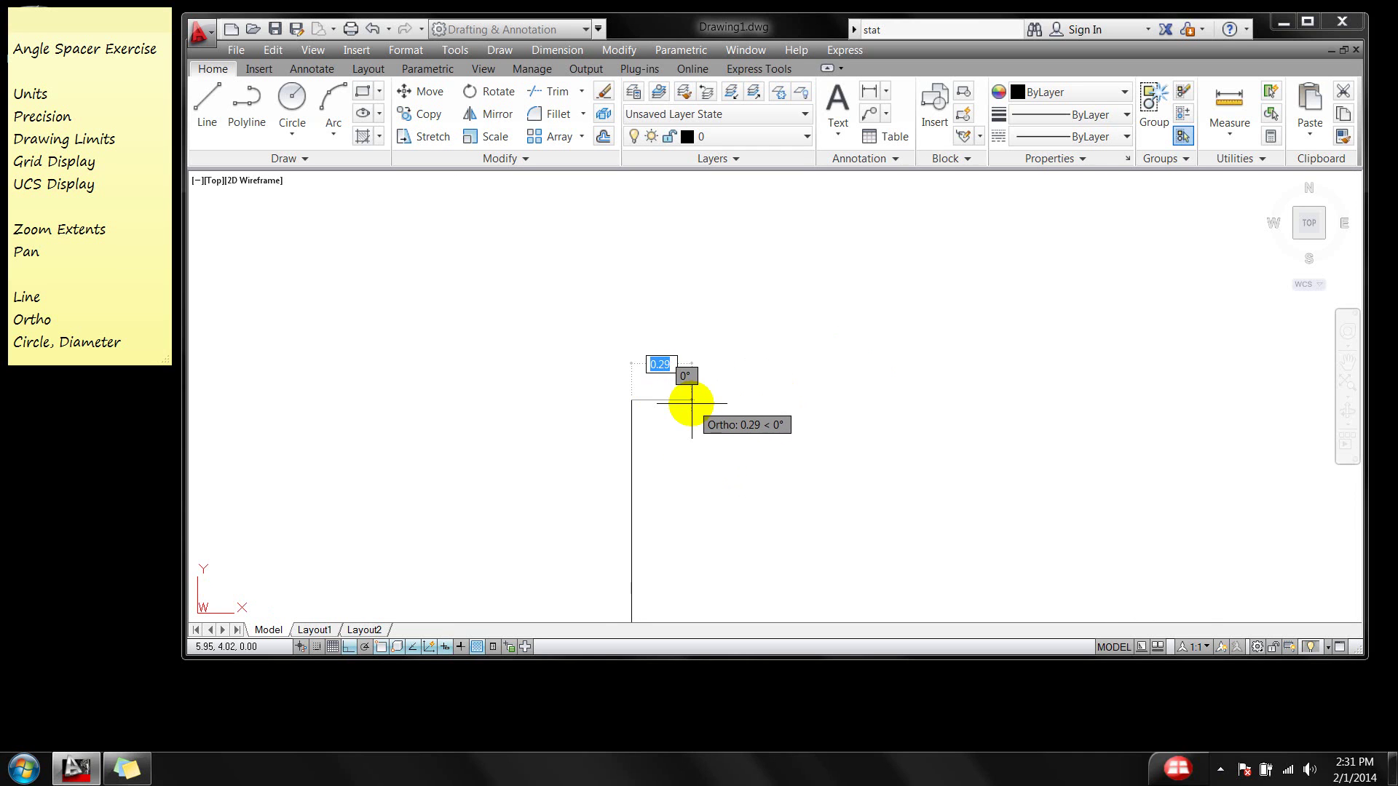
click(748, 400)
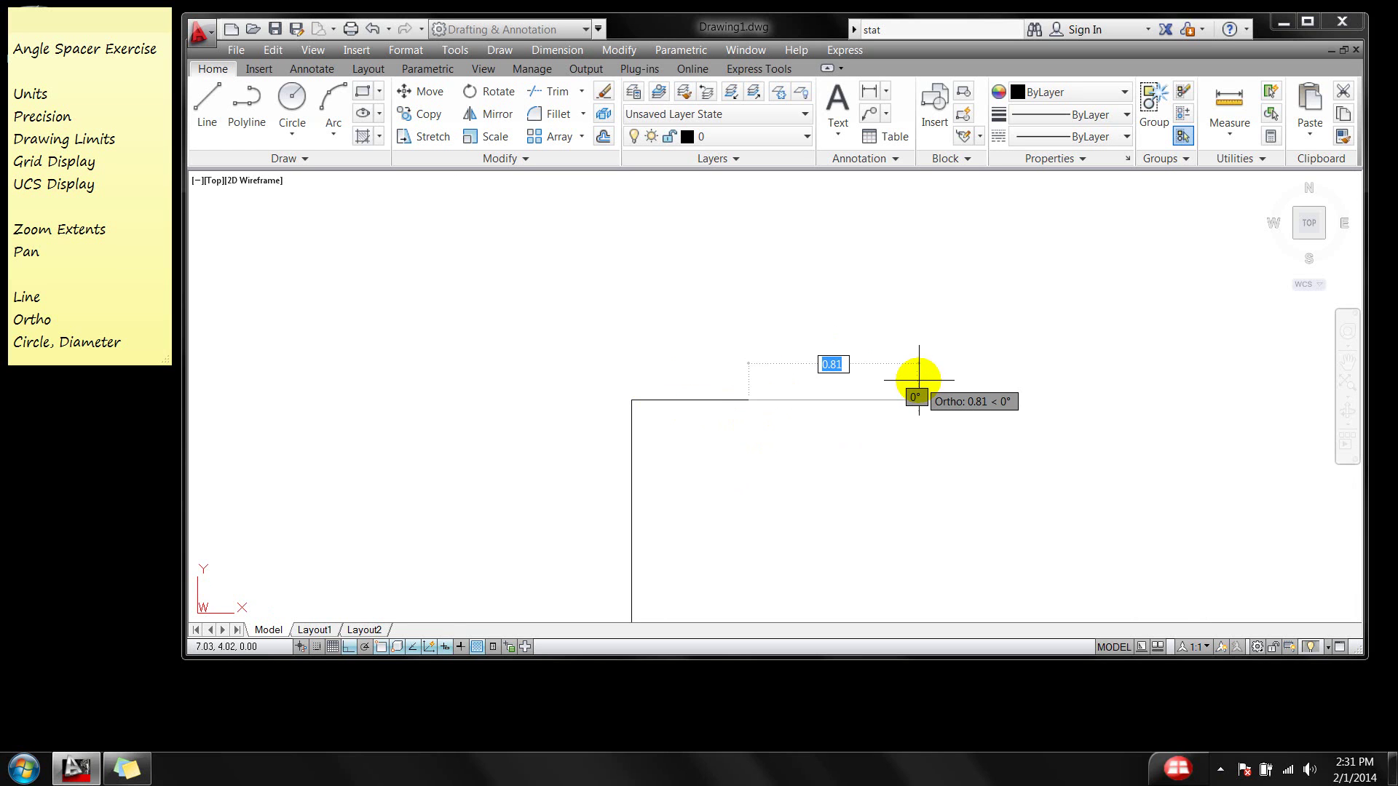
From the top of the outline's right vertical edge, draw construction lines 0.5 units up and 0.75 units to the left.
key(Return)
scroll(824, 400, down, 3)
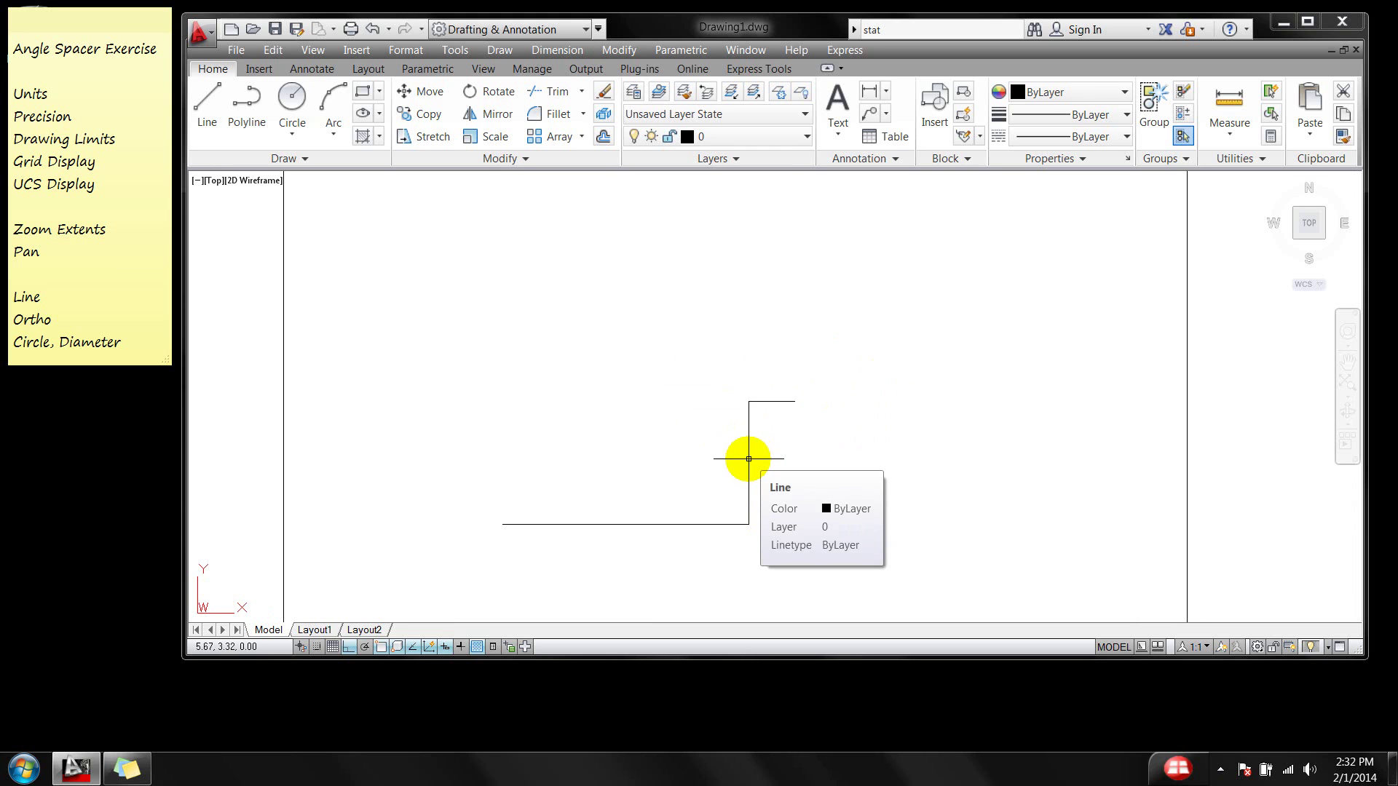
right_click(551, 305)
click(606, 311)
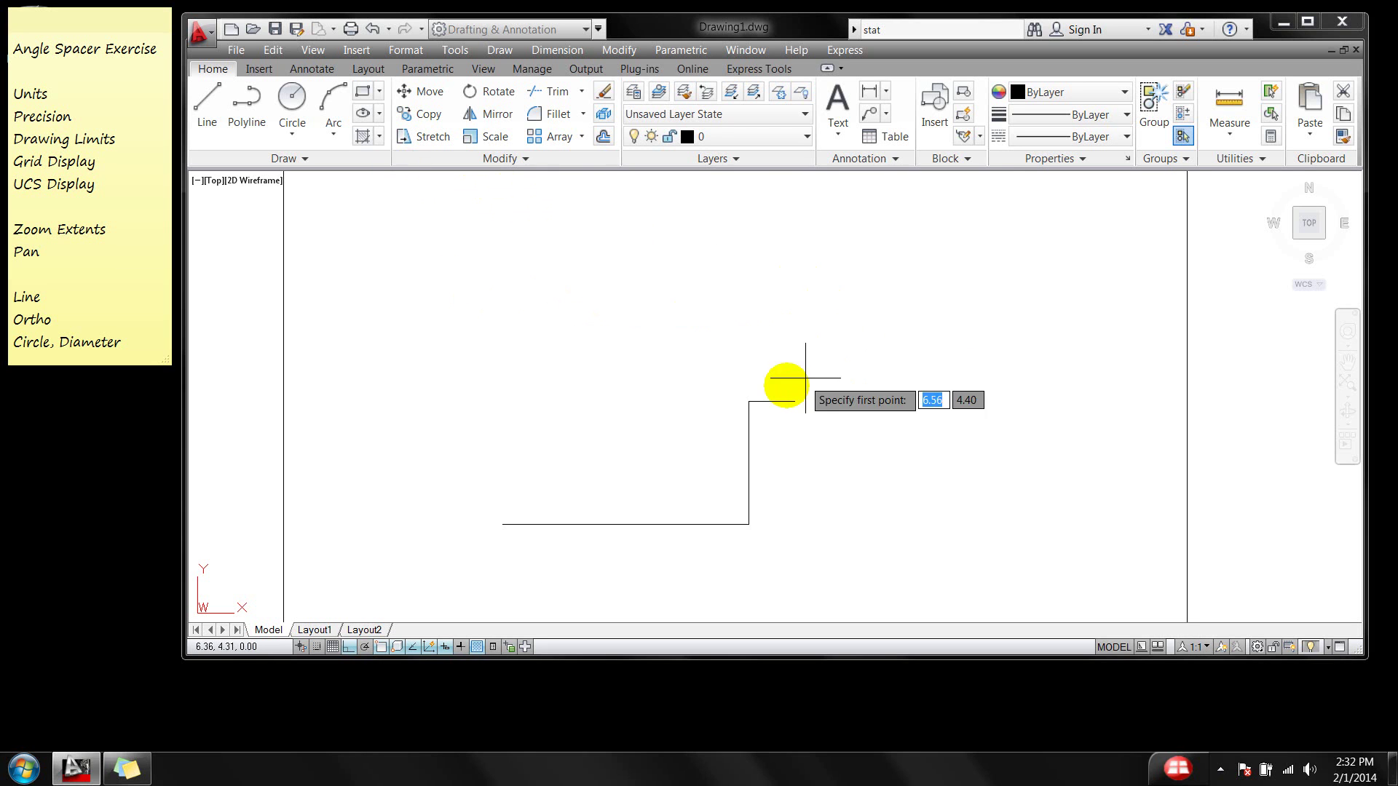
click(748, 401)
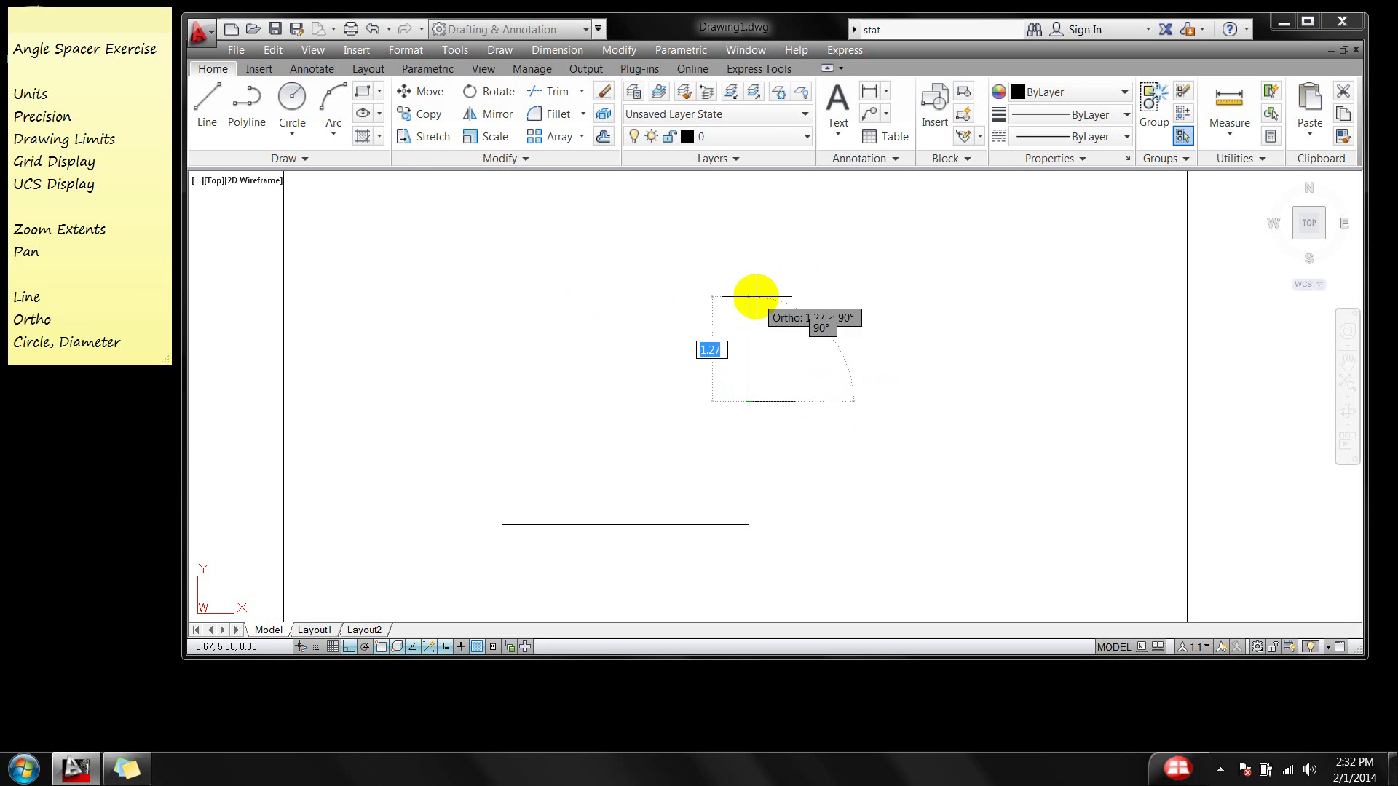
text(.5)
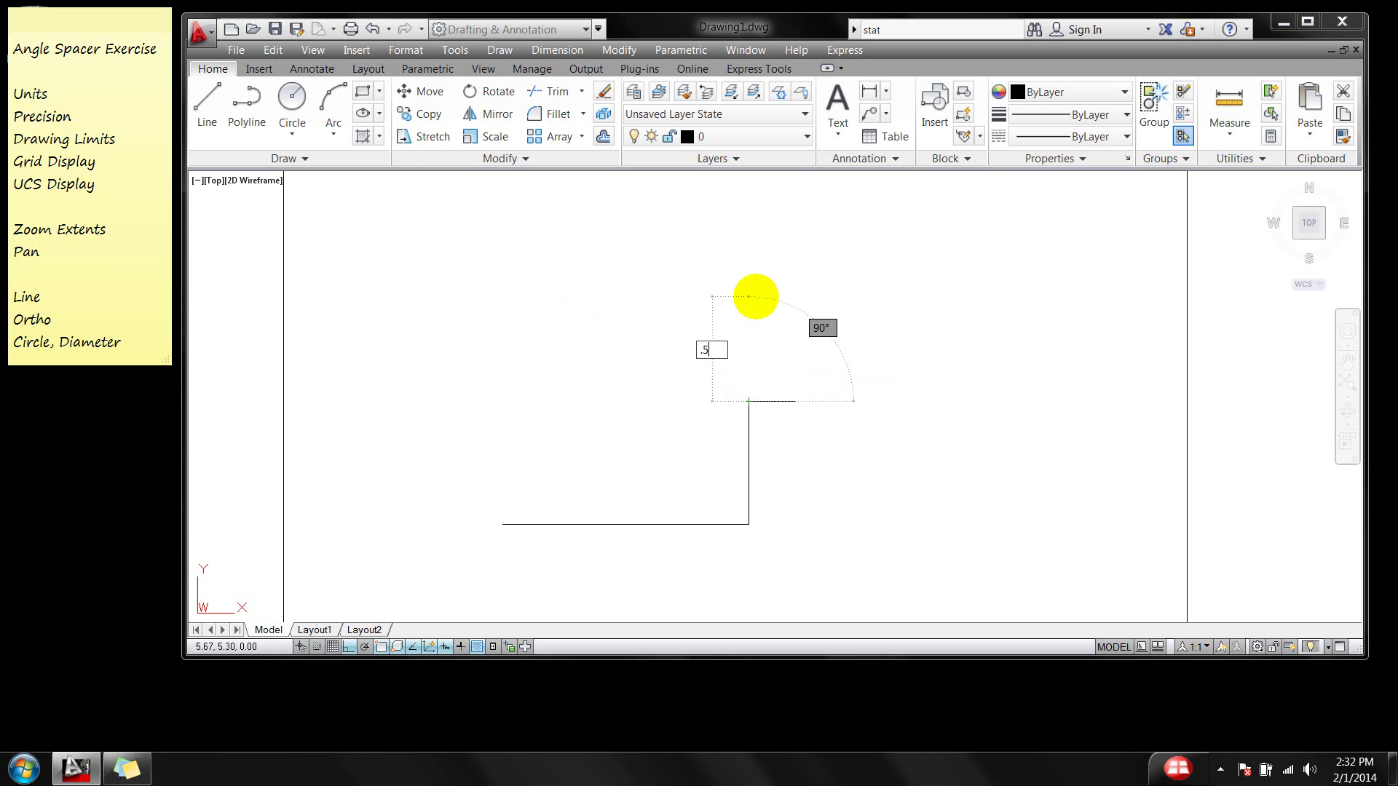
key(Return)
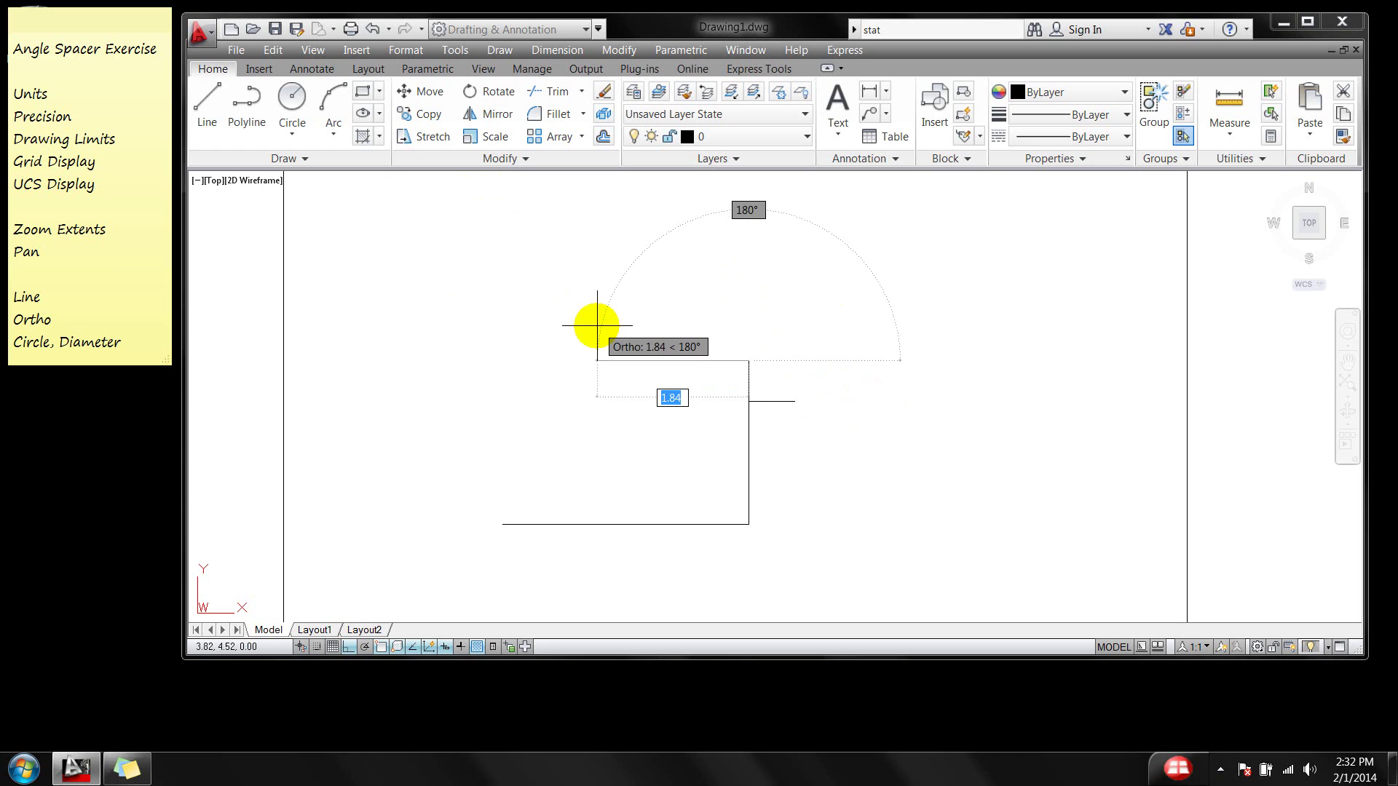
text(.75)
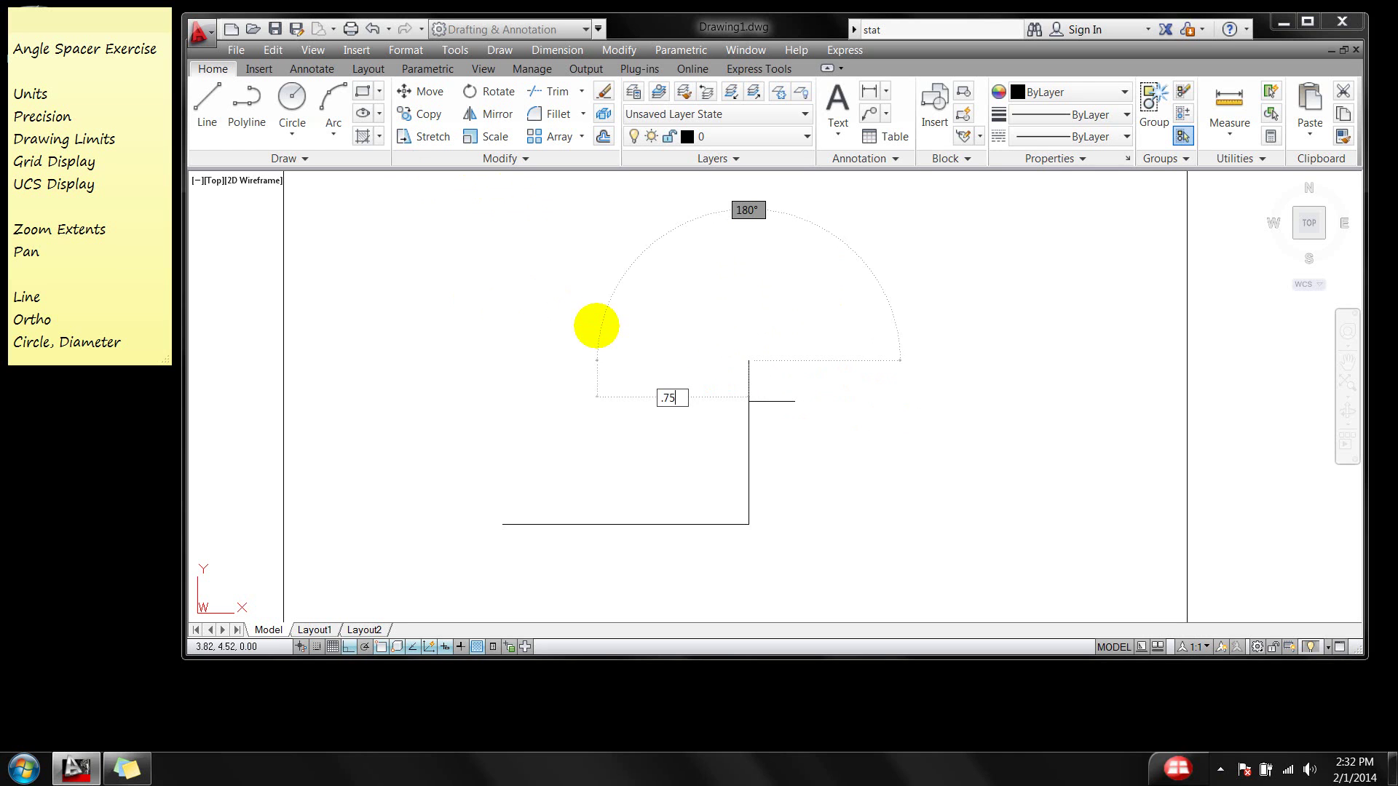
key(Return)
key(Return)
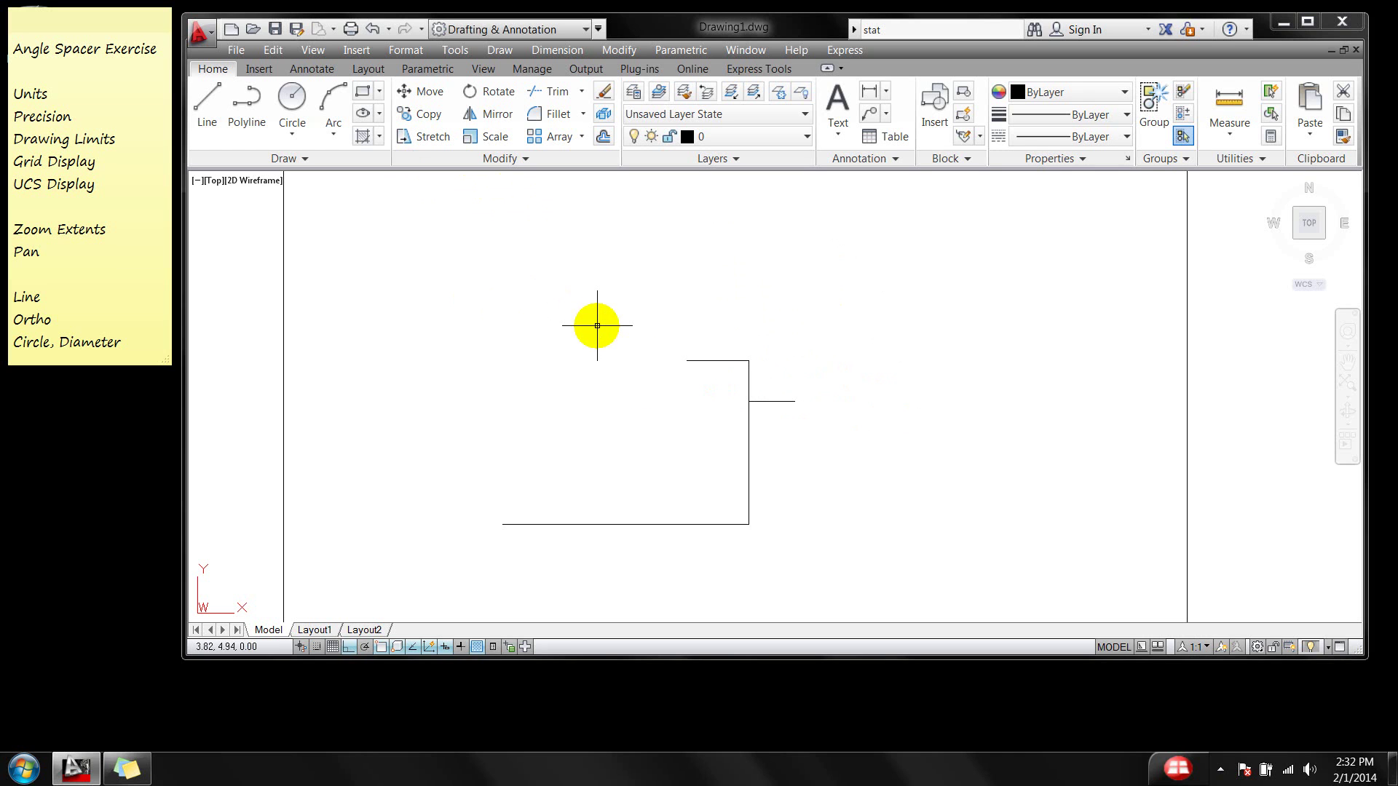
Draw a diagonal line from the left end of the 0.75-unit construction line to the top of the 1.5-unit vertical edge.
scroll(681, 390, up, 2)
scroll(682, 391, up, 2)
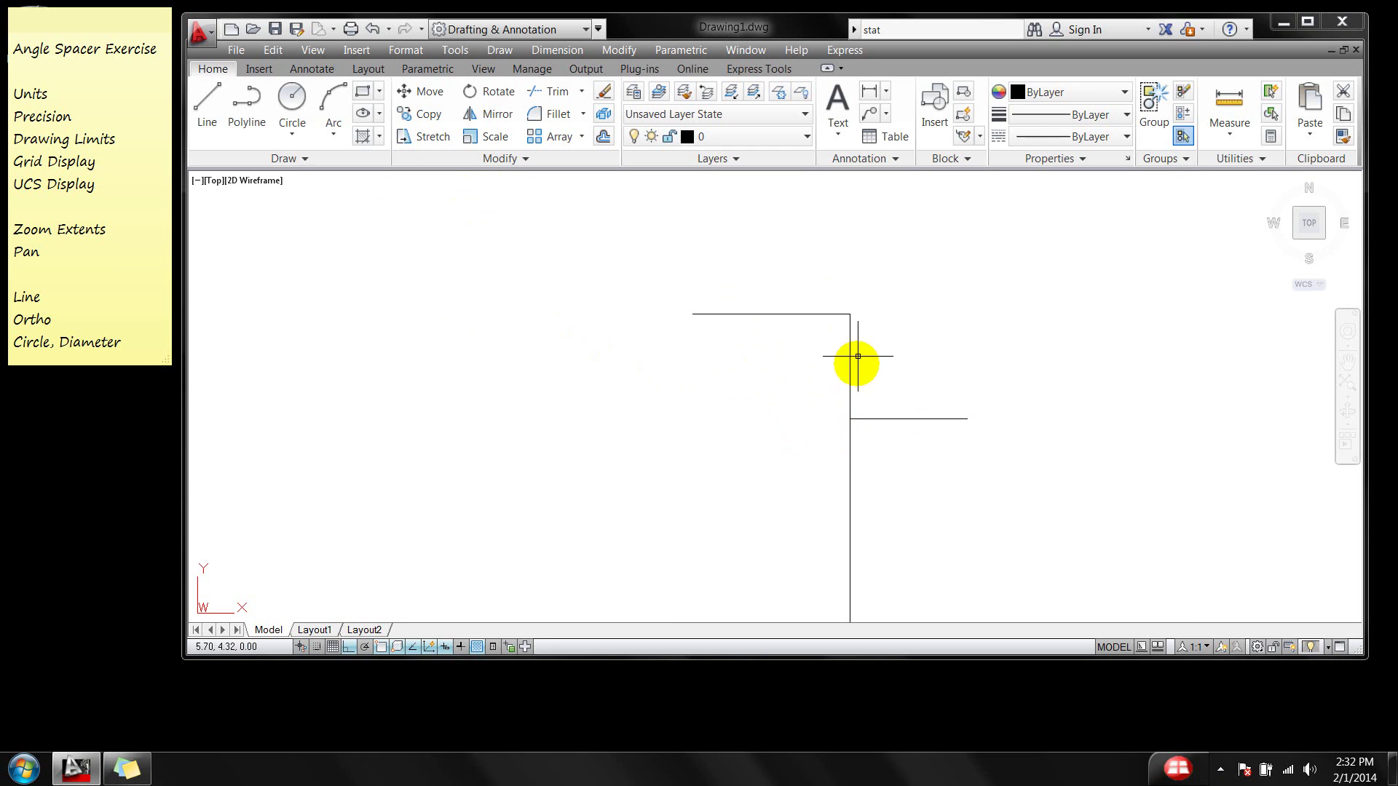
click(203, 106)
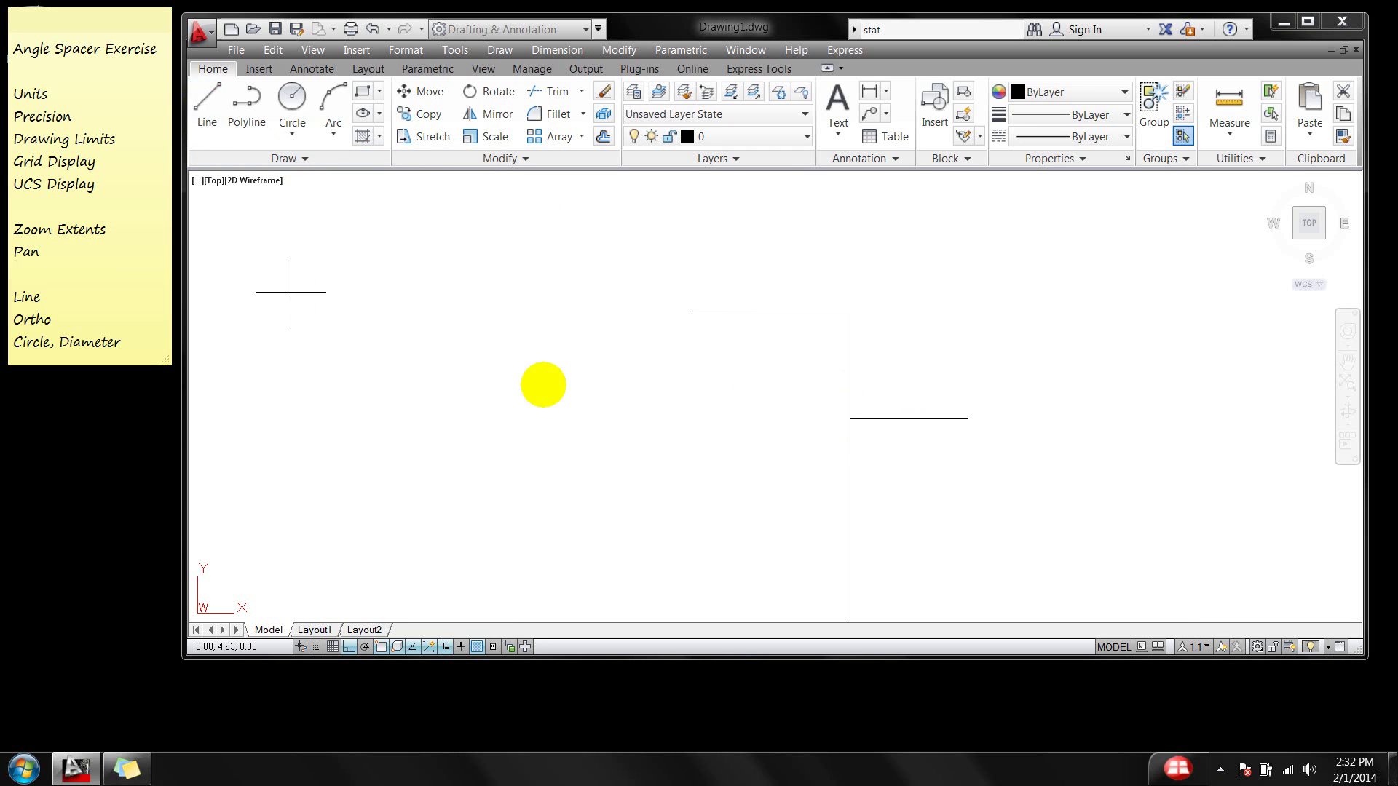
click(692, 314)
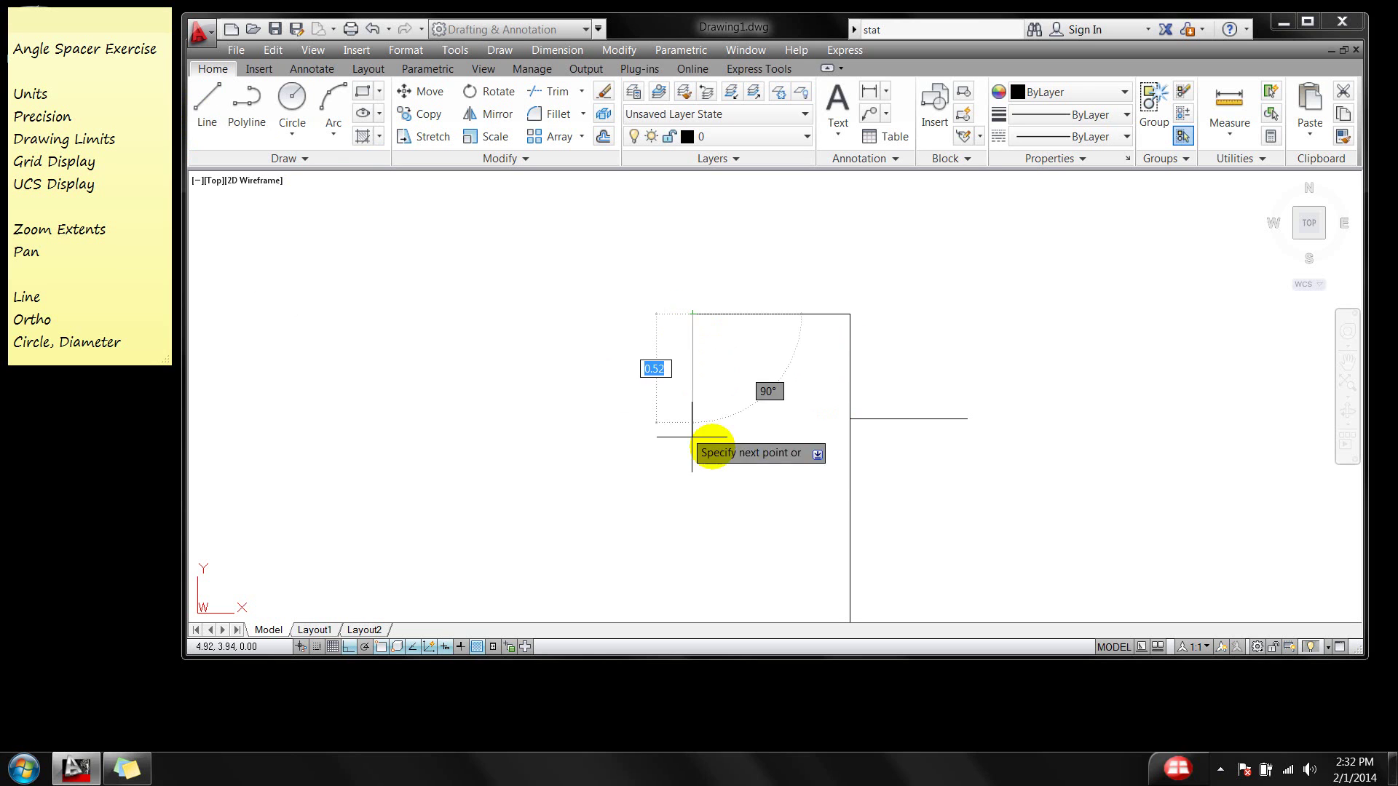
click(850, 418)
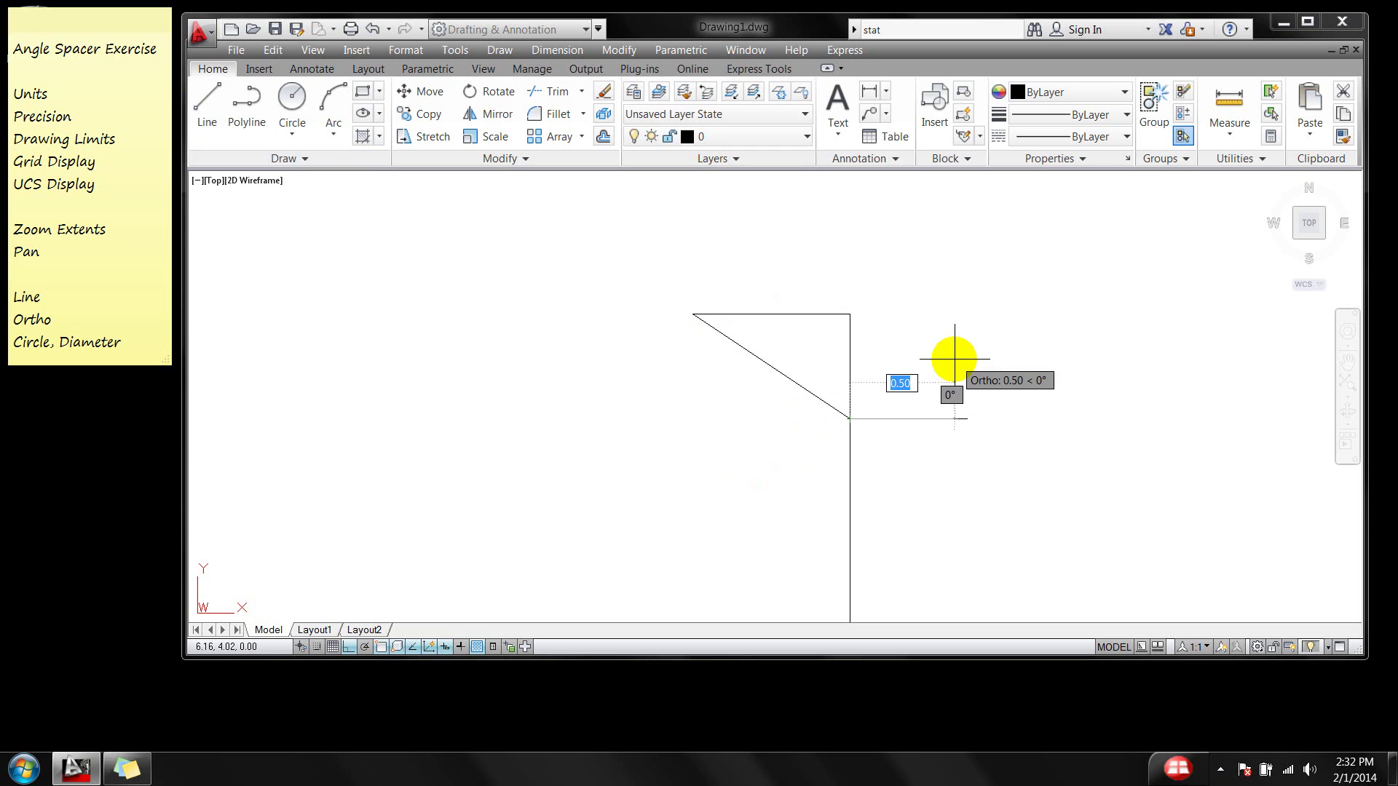
key(Return)
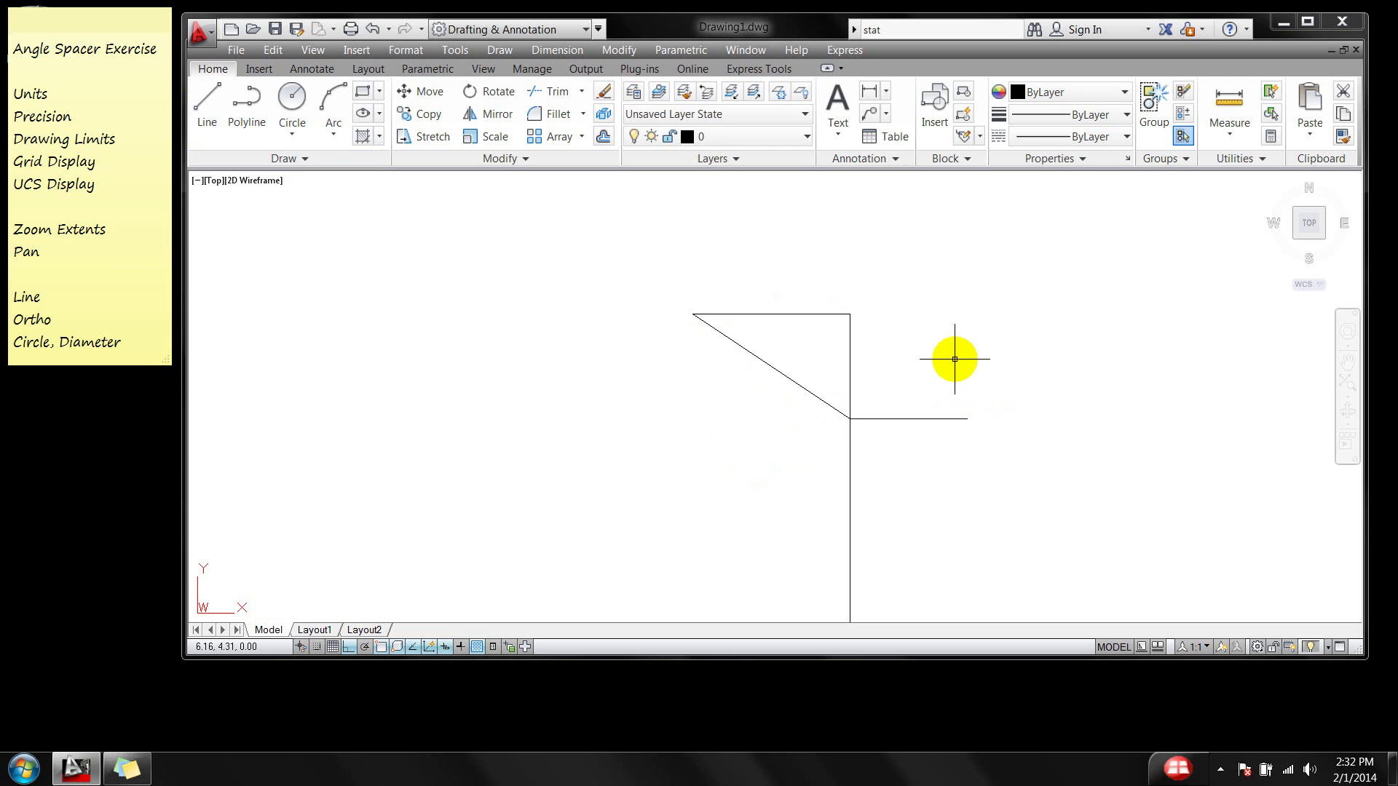
Delete the two construction lines above the vertical edge and the short horizontal stub to its right.
click(811, 313)
click(846, 346)
click(847, 348)
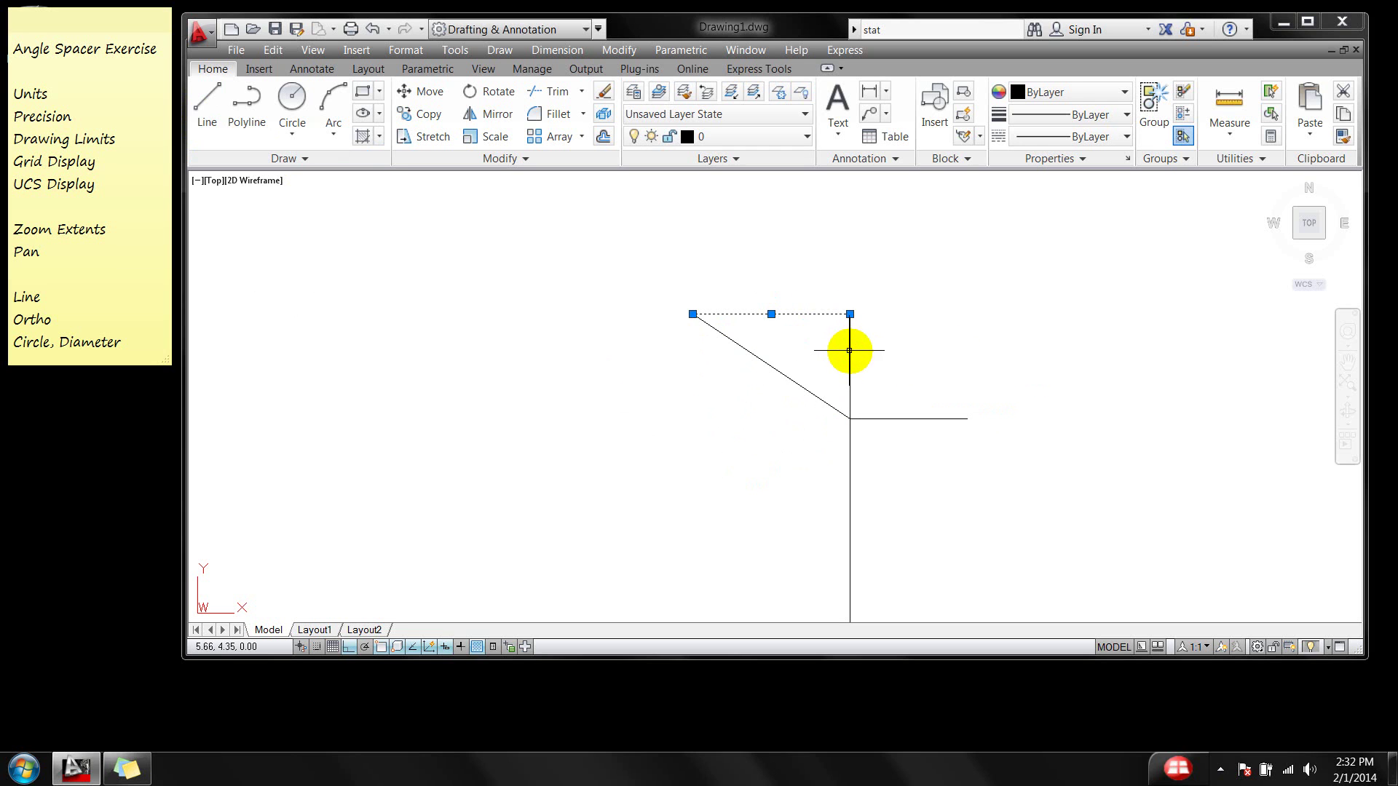
click(849, 353)
click(889, 419)
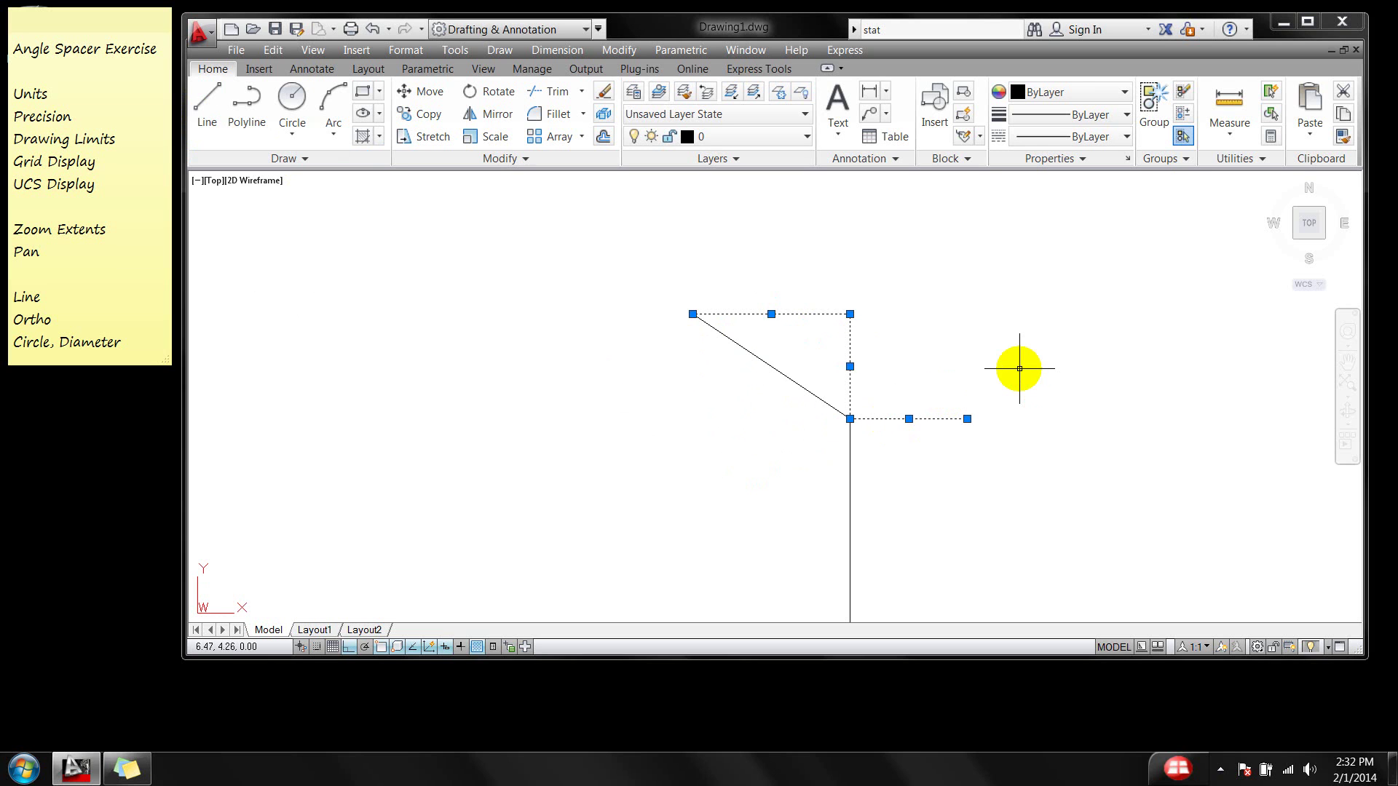
key(Delete)
scroll(1019, 368, down, 2)
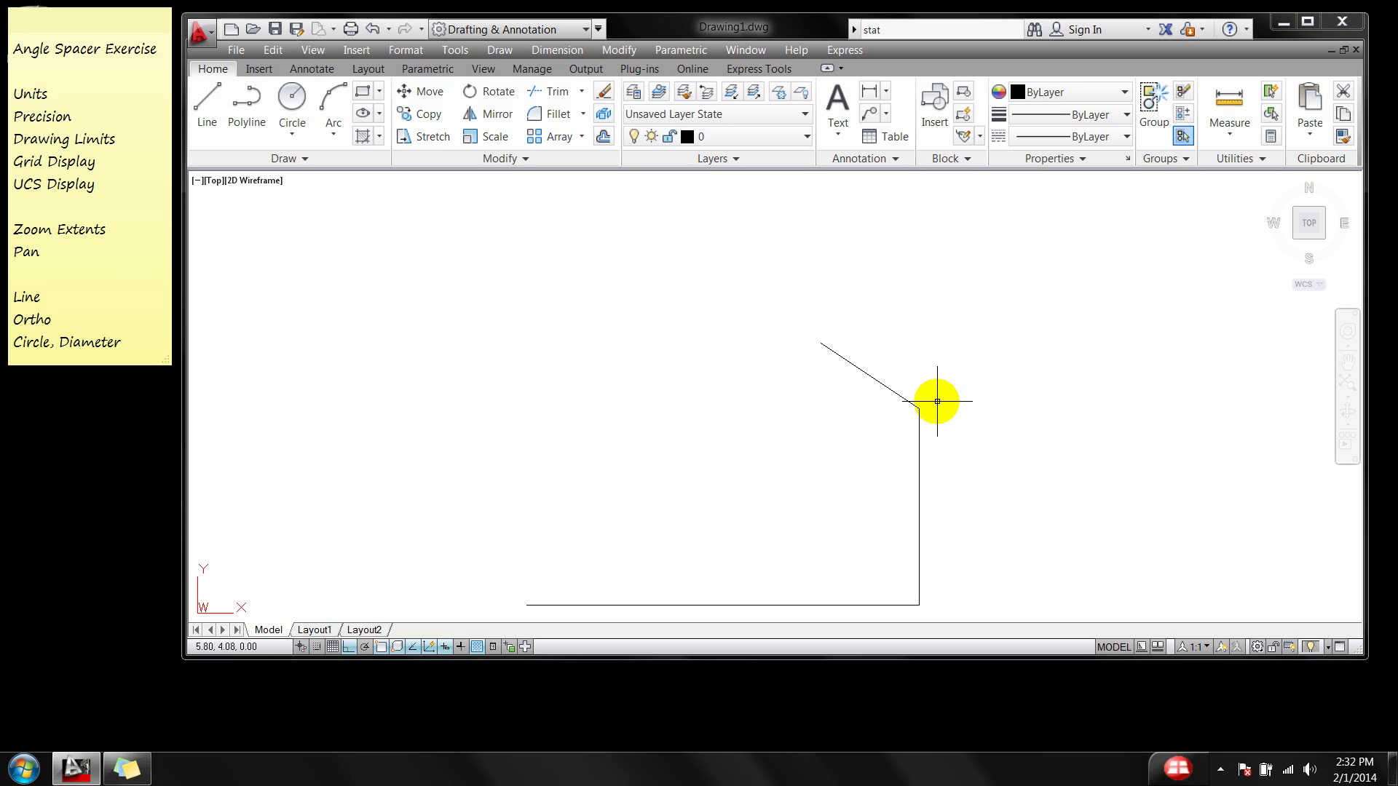
Draw the top edge 1 unit horizontally to the left from the upper end of the diagonal.
right_click(909, 304)
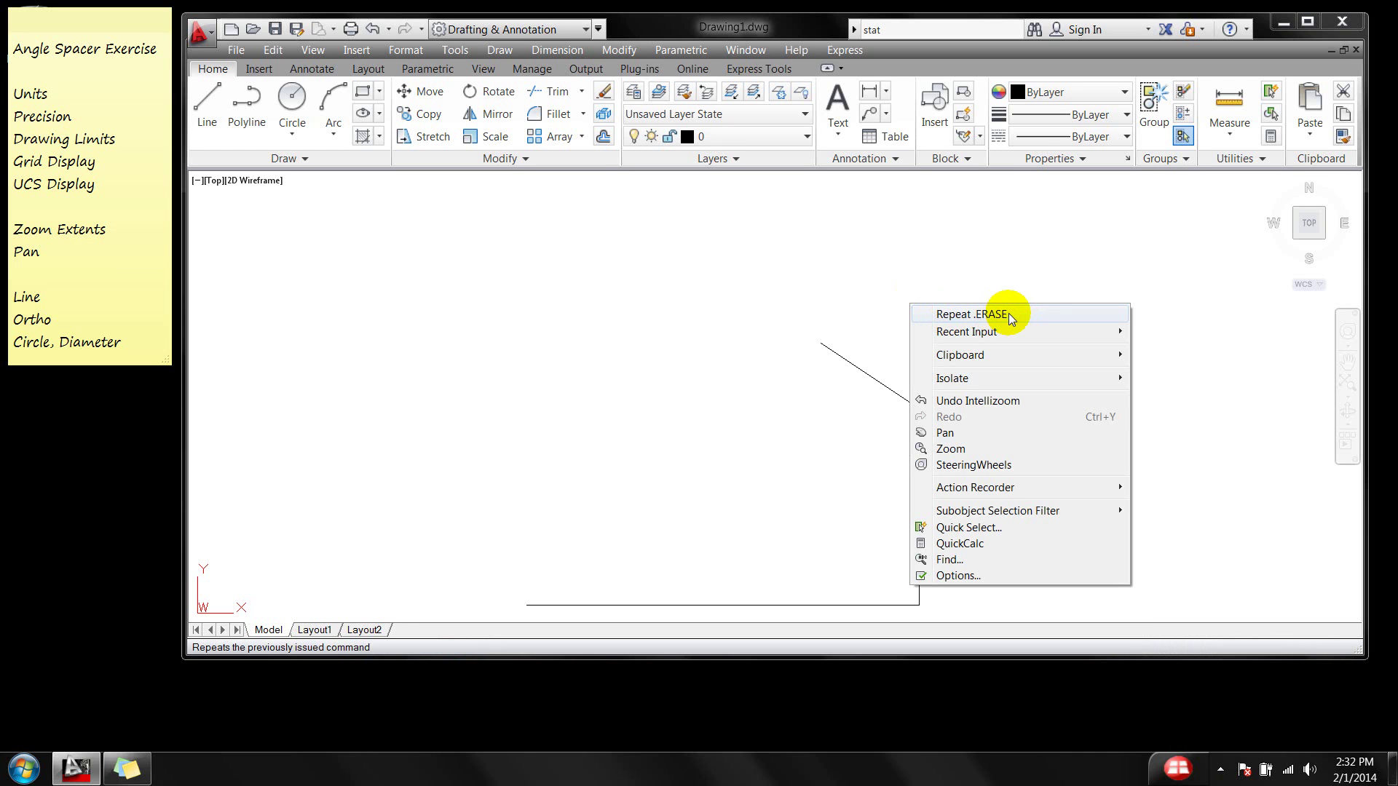
mouse_move(1000, 333)
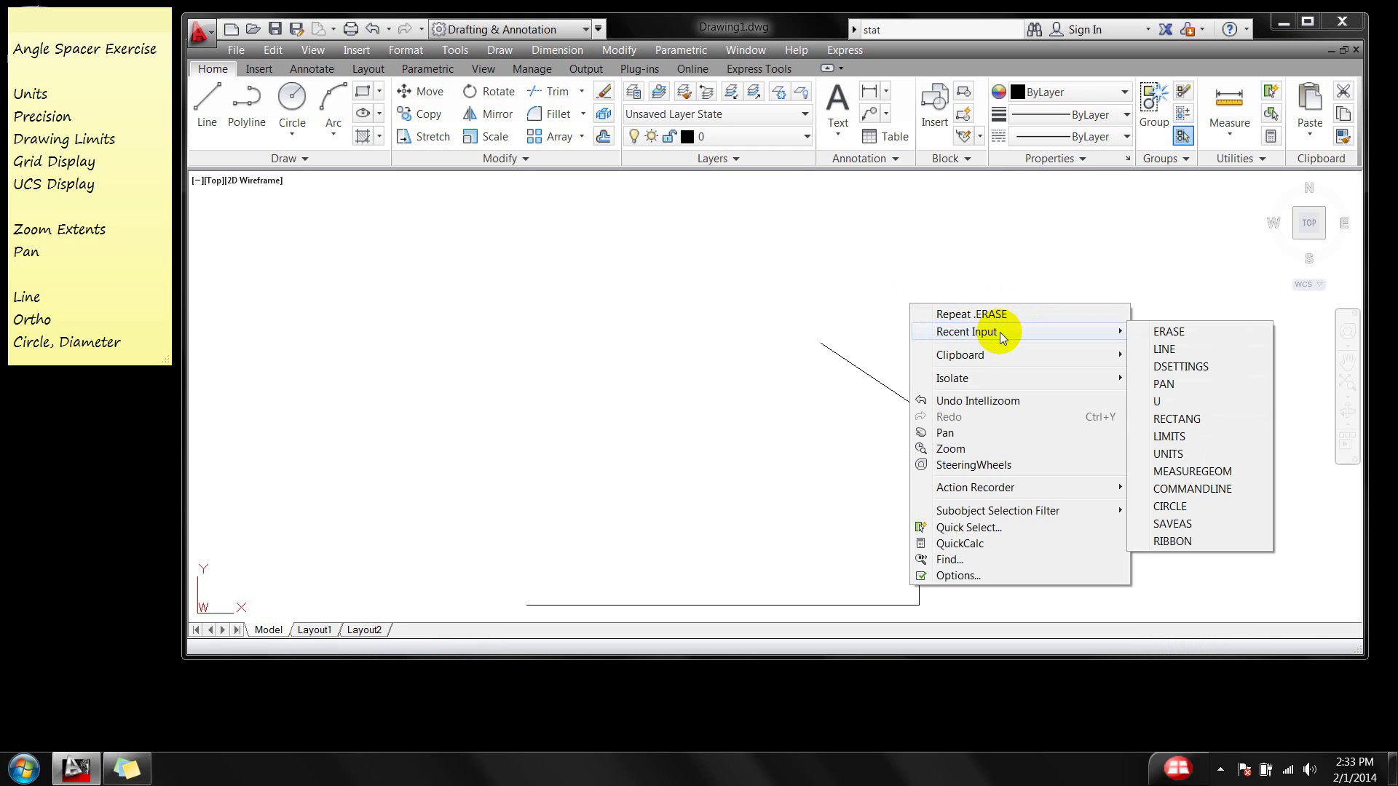
click(1169, 348)
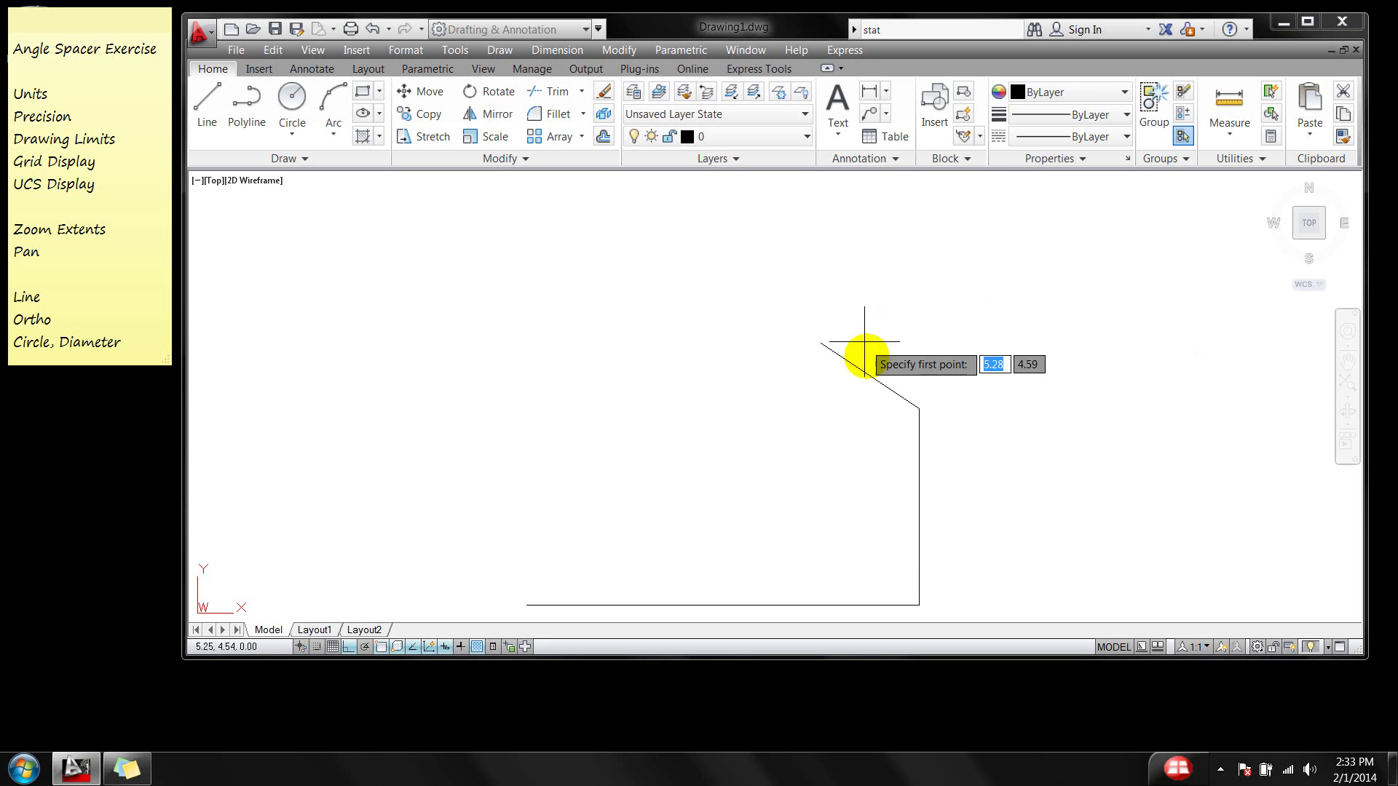
click(822, 343)
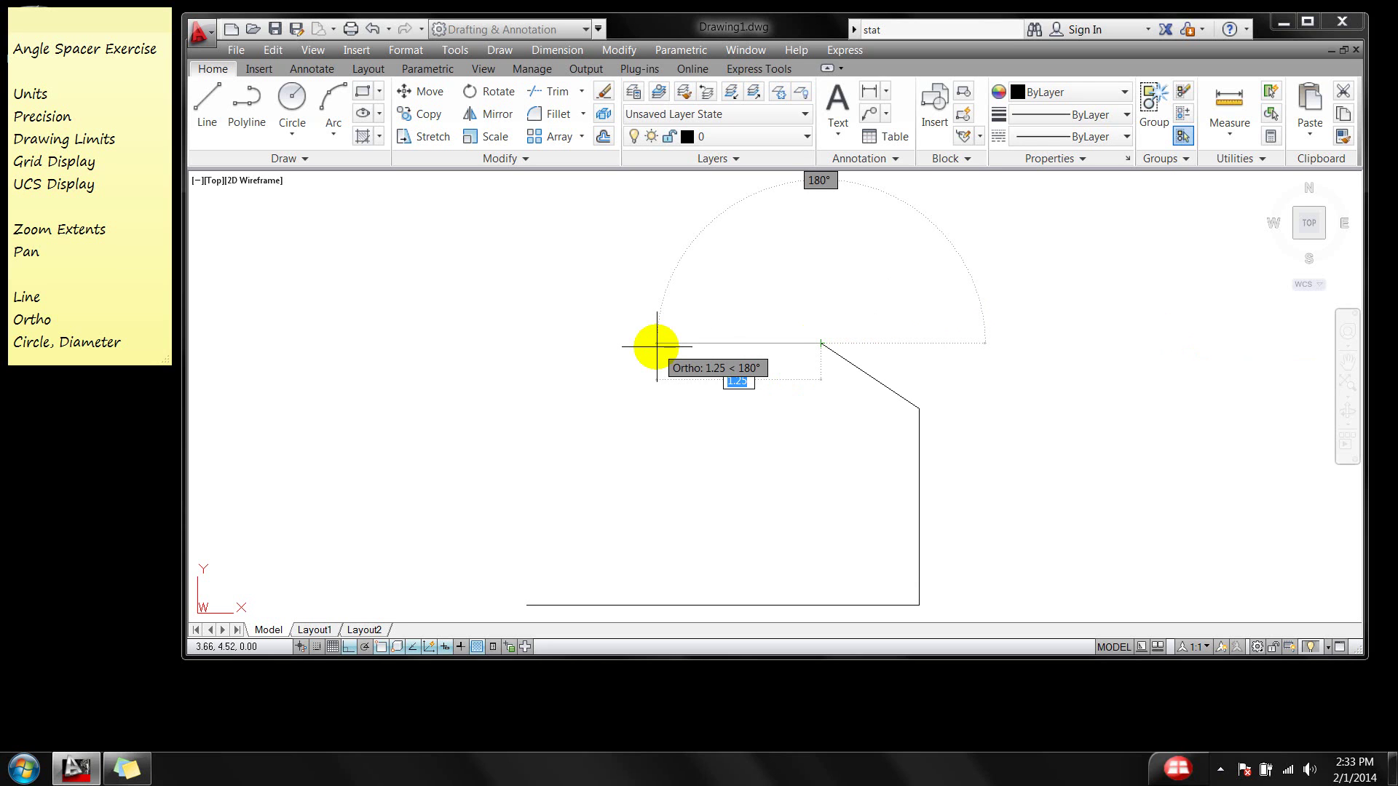
text(1)
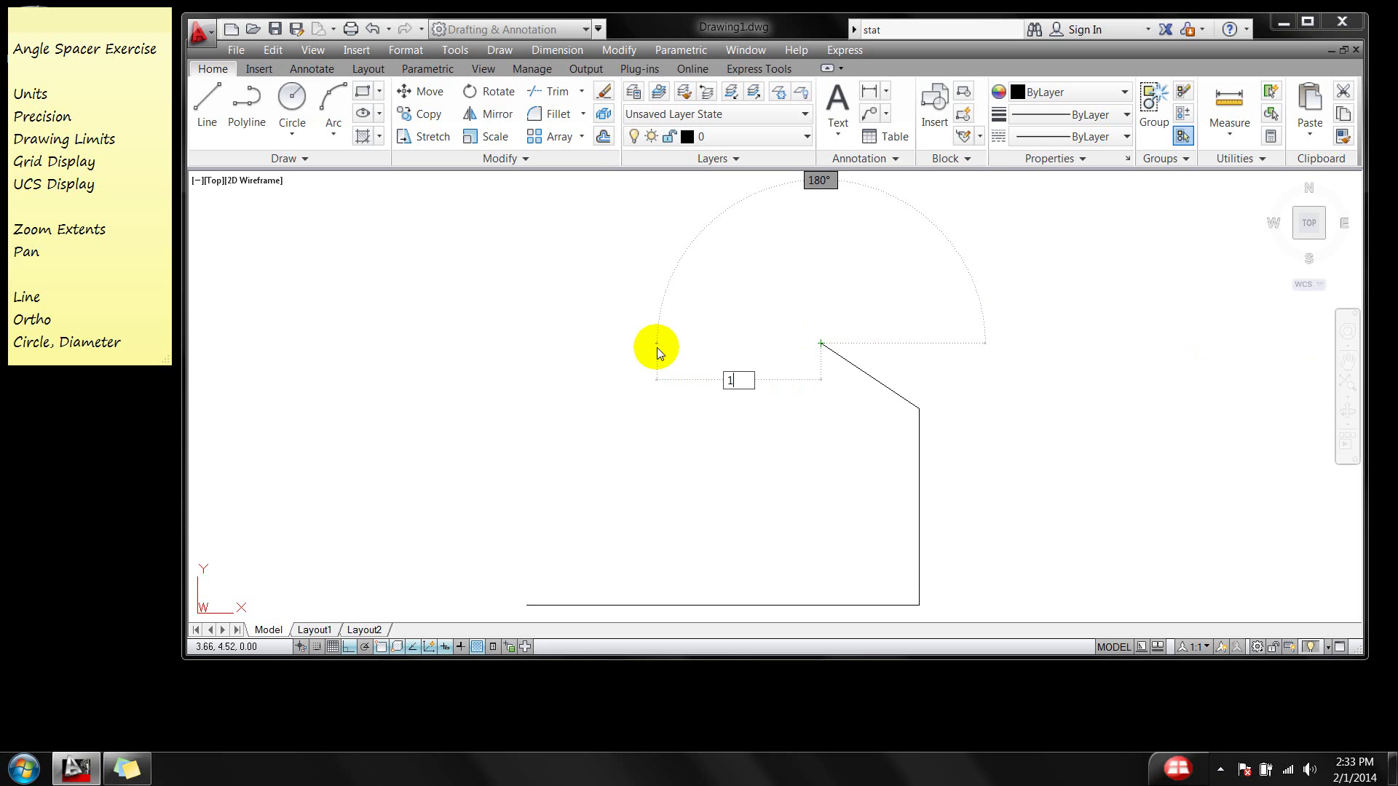
key(Return)
key(Return)
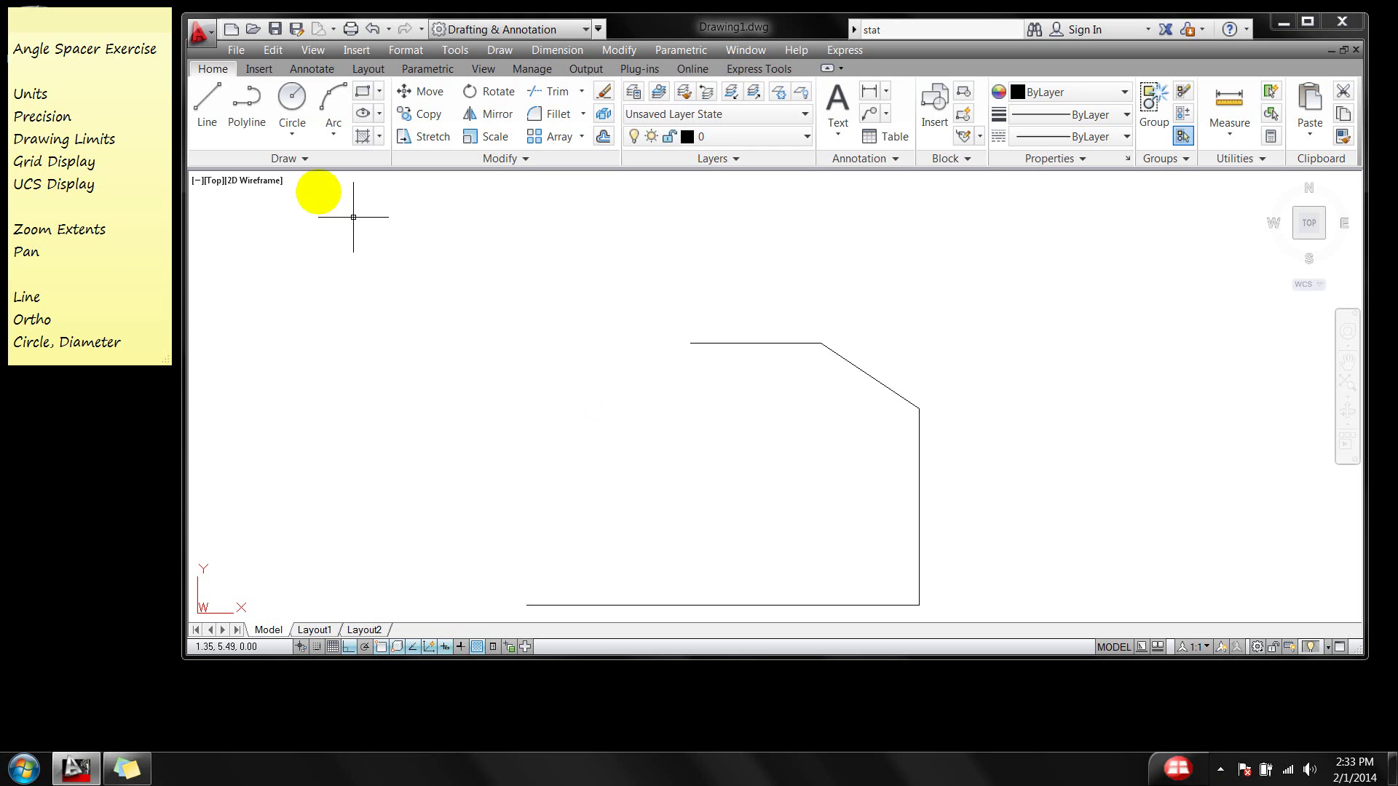
From the left end of the base, draw a line 0.25 units up and 0.75 units to the right.
click(205, 107)
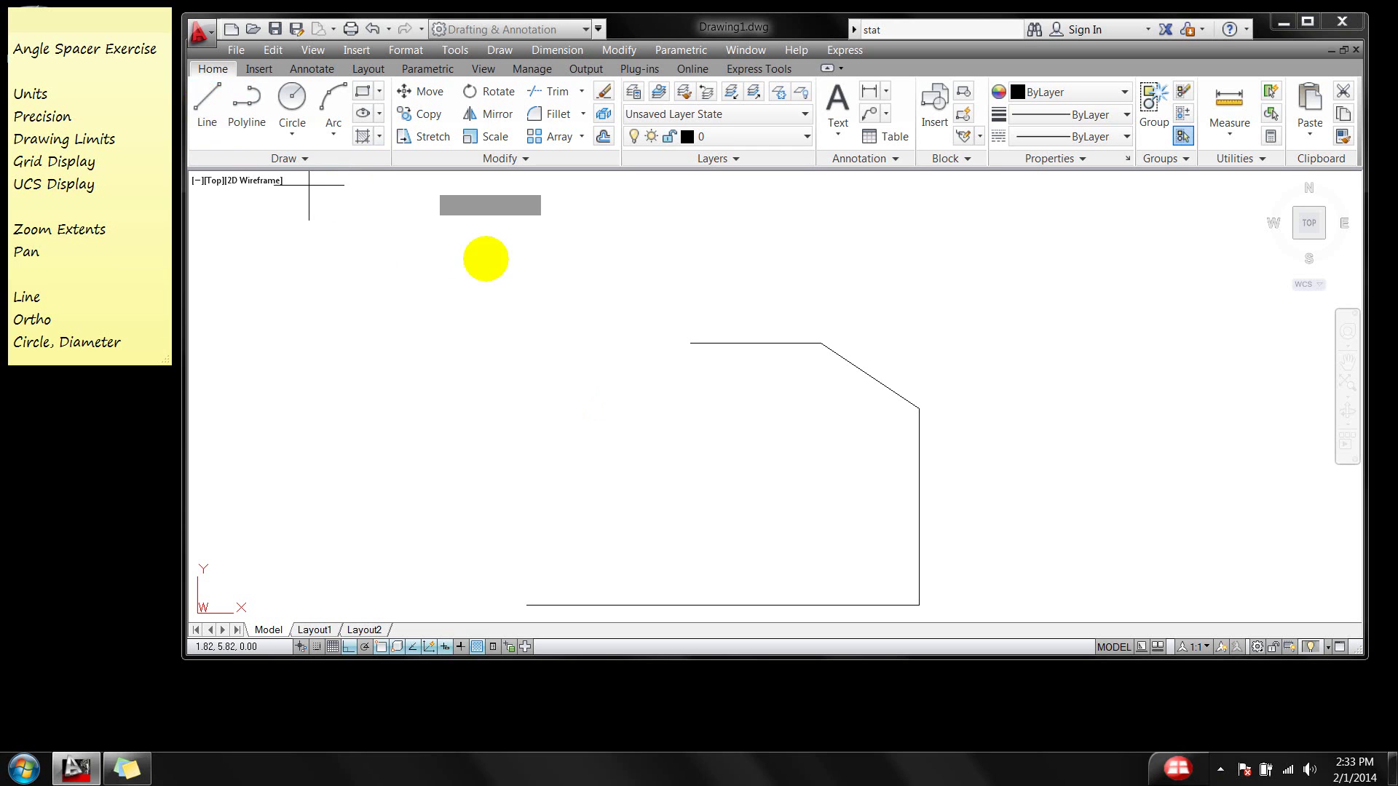
click(527, 605)
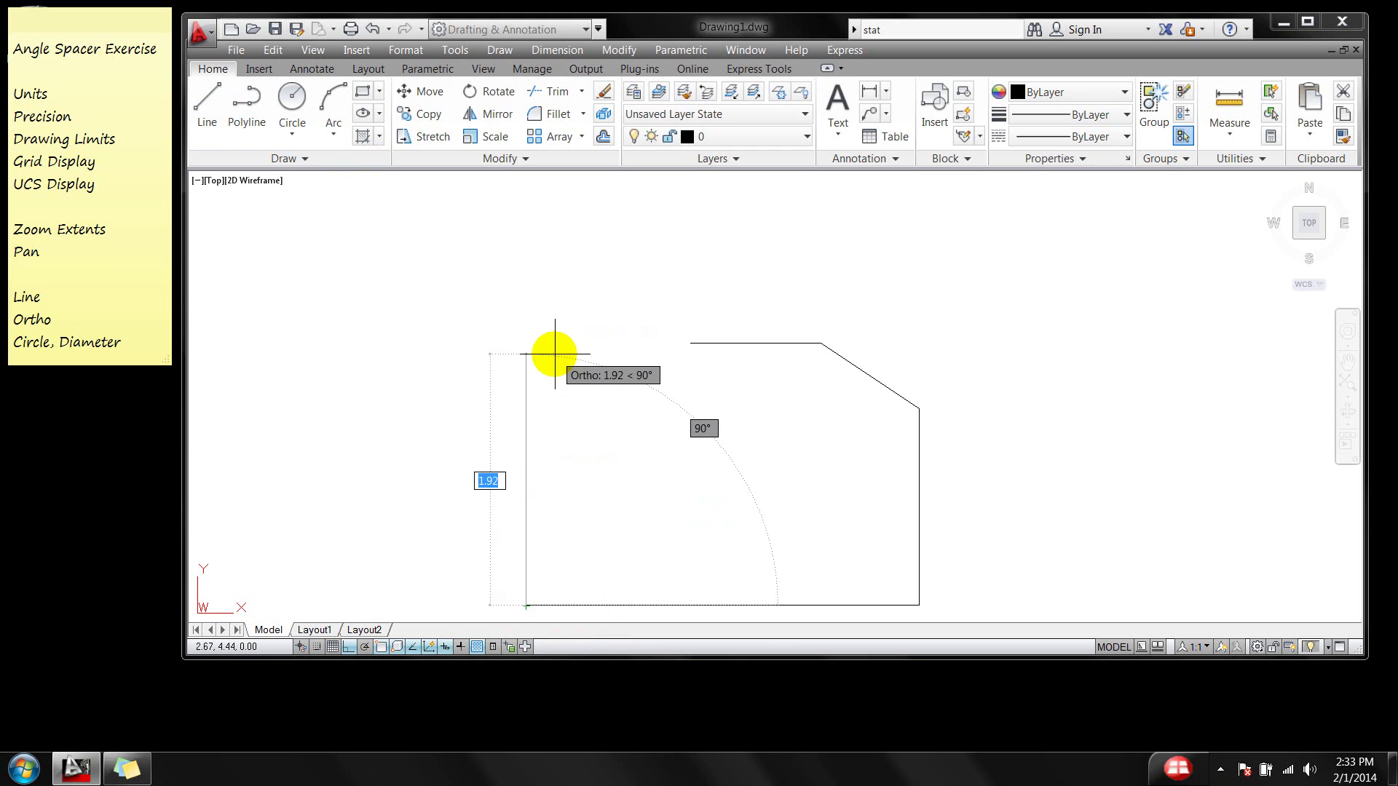
text(.25)
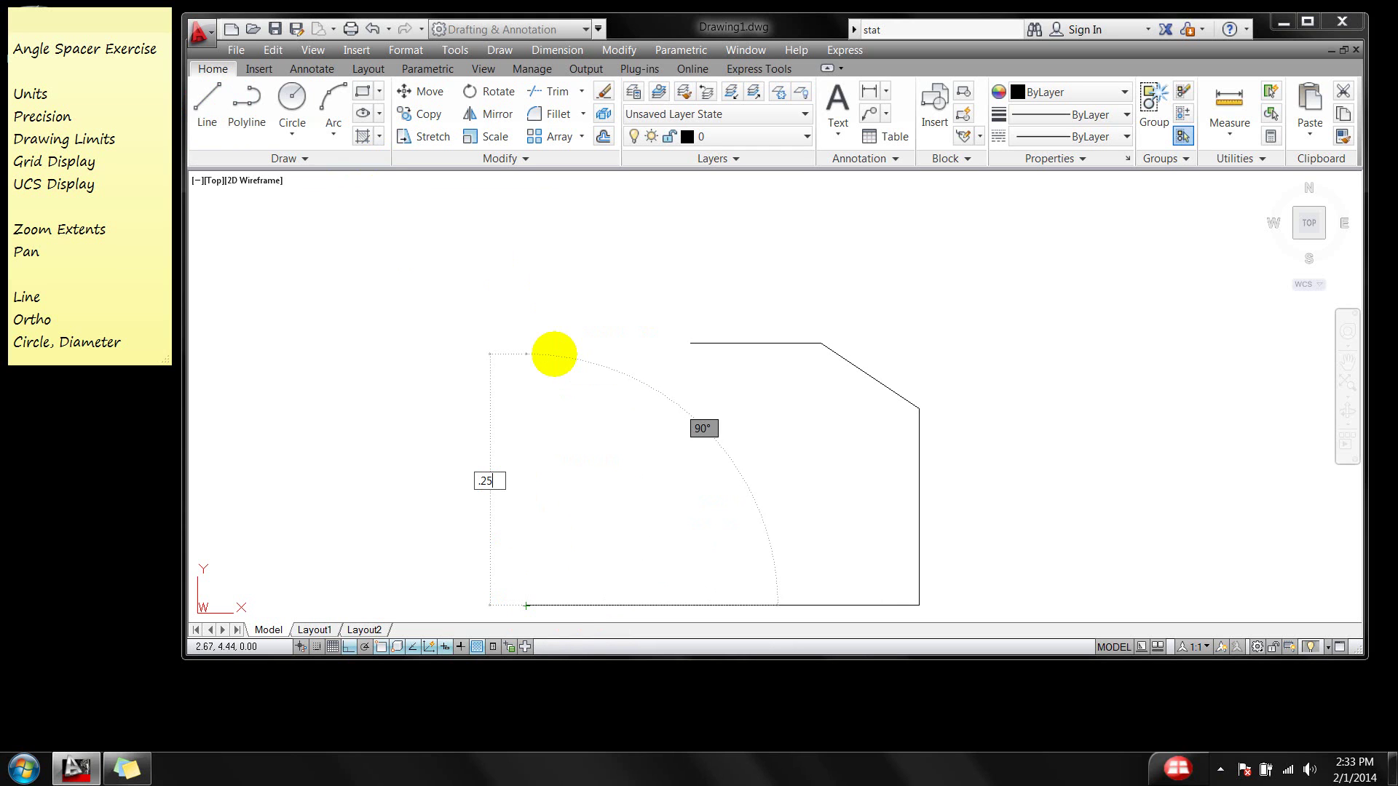
key(Return)
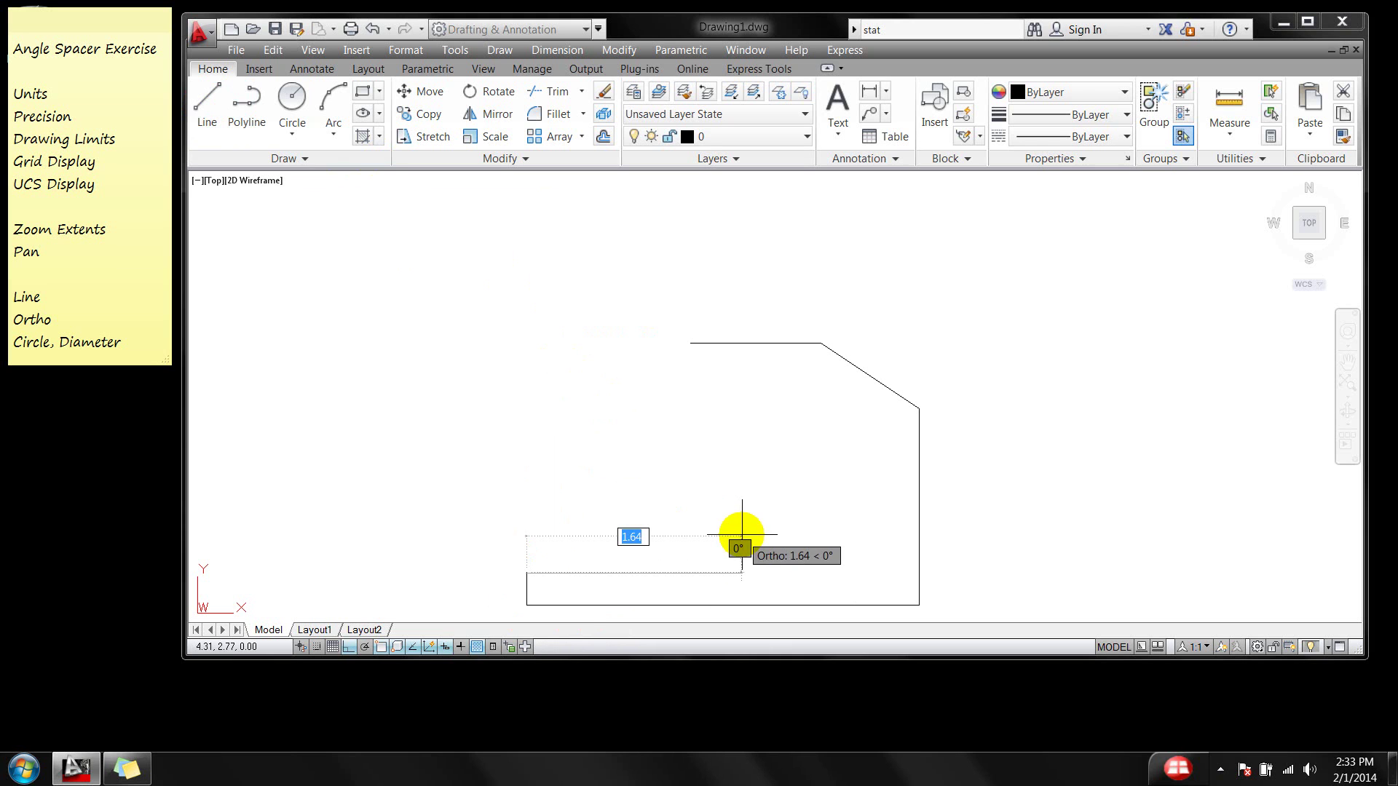
text(.75)
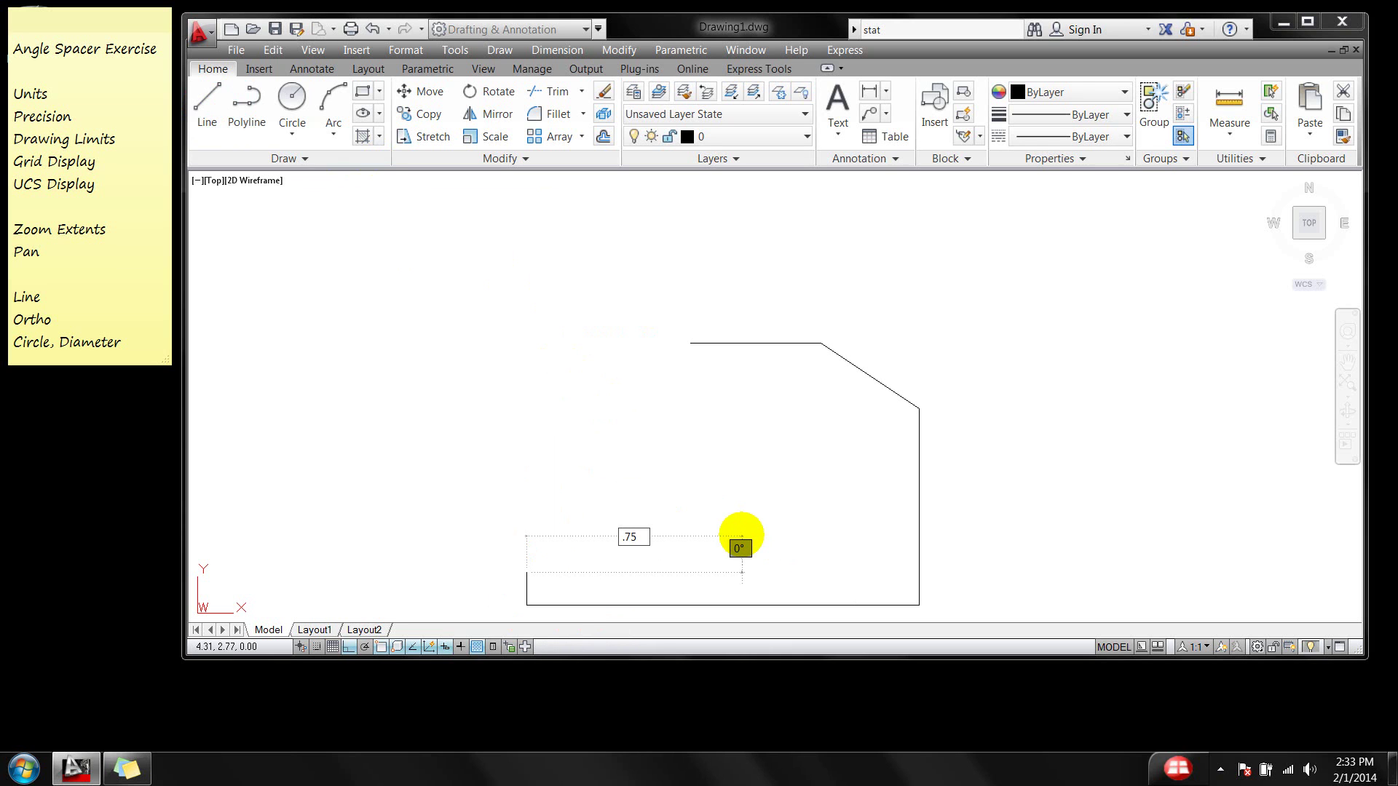
key(Return)
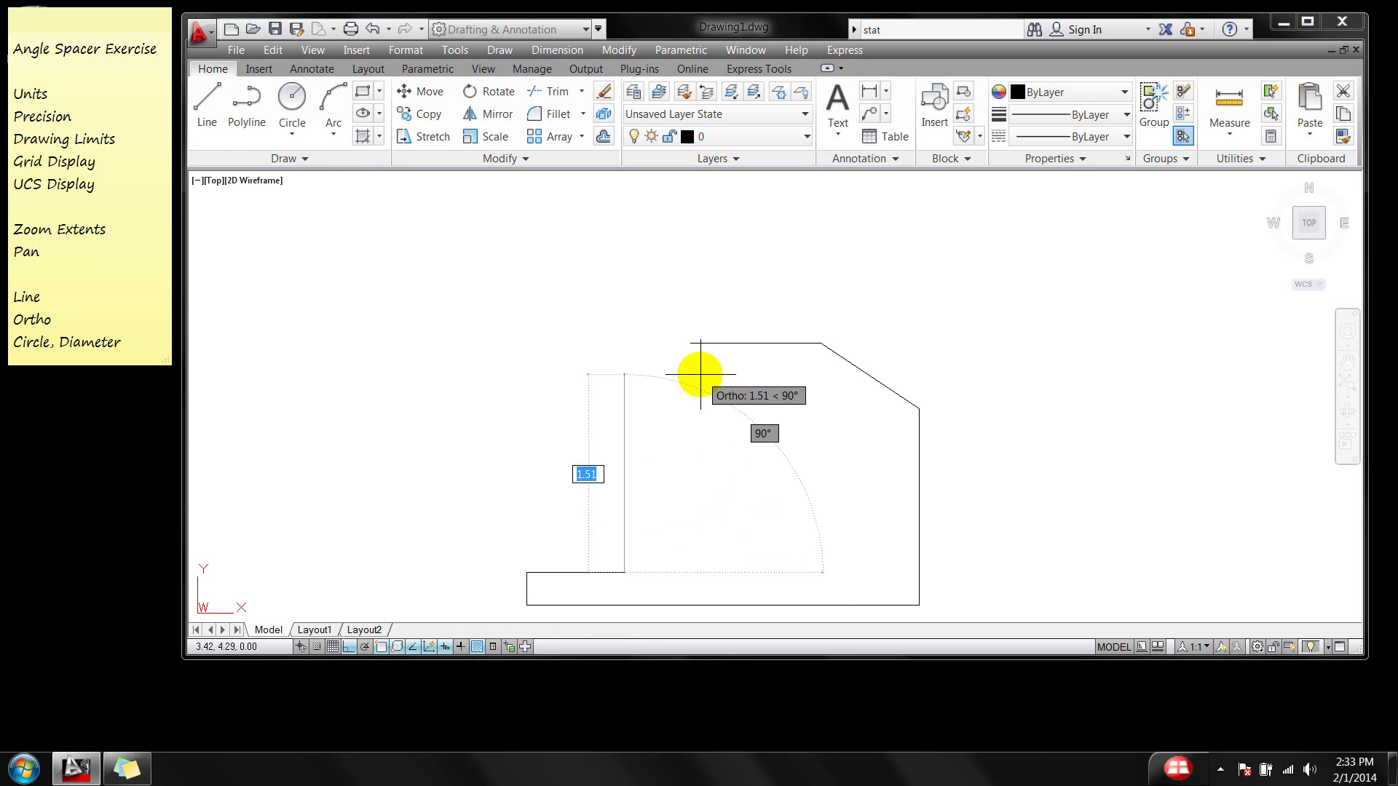
Continue the notch 0.5 units up and horizontally left to the point aligned with the outline's left edge, ending the line there.
text(.5)
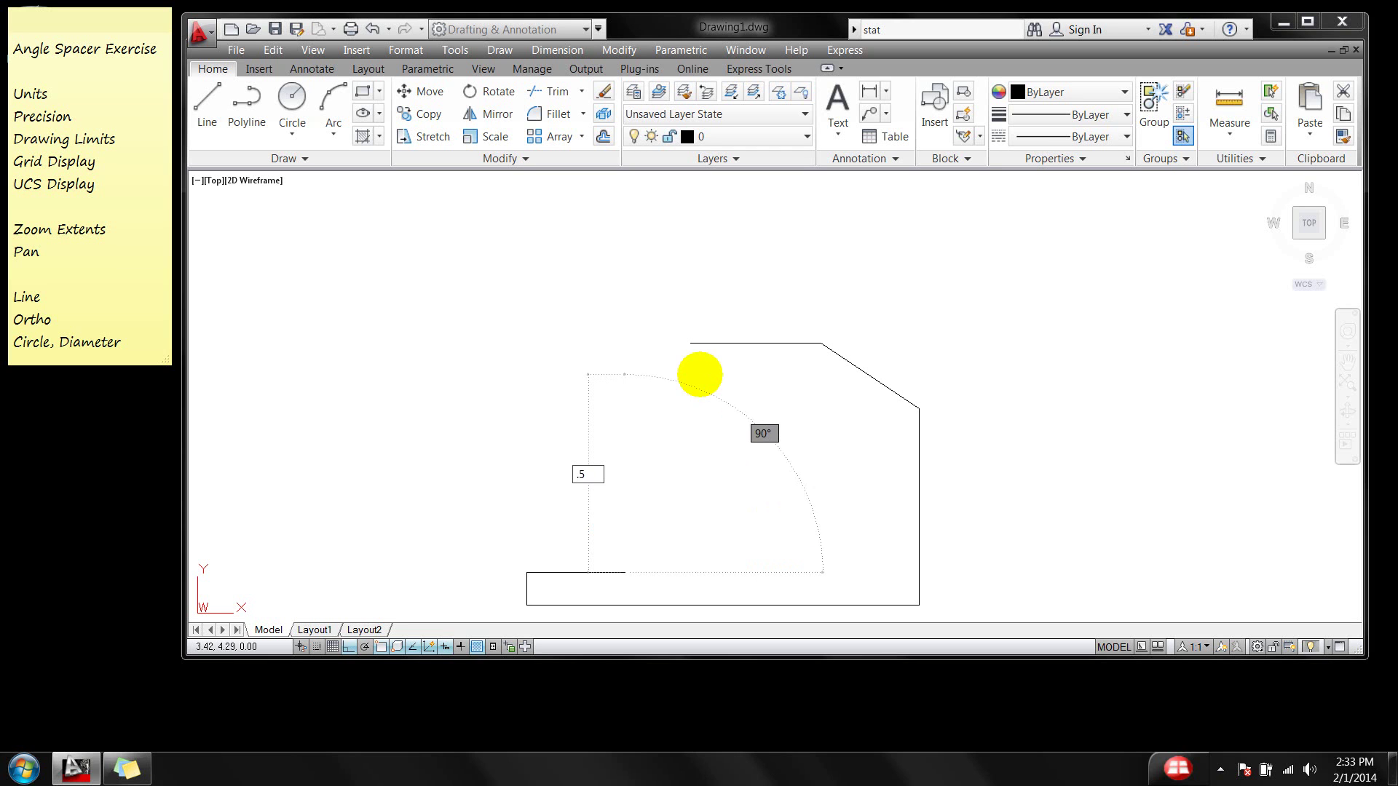
key(Return)
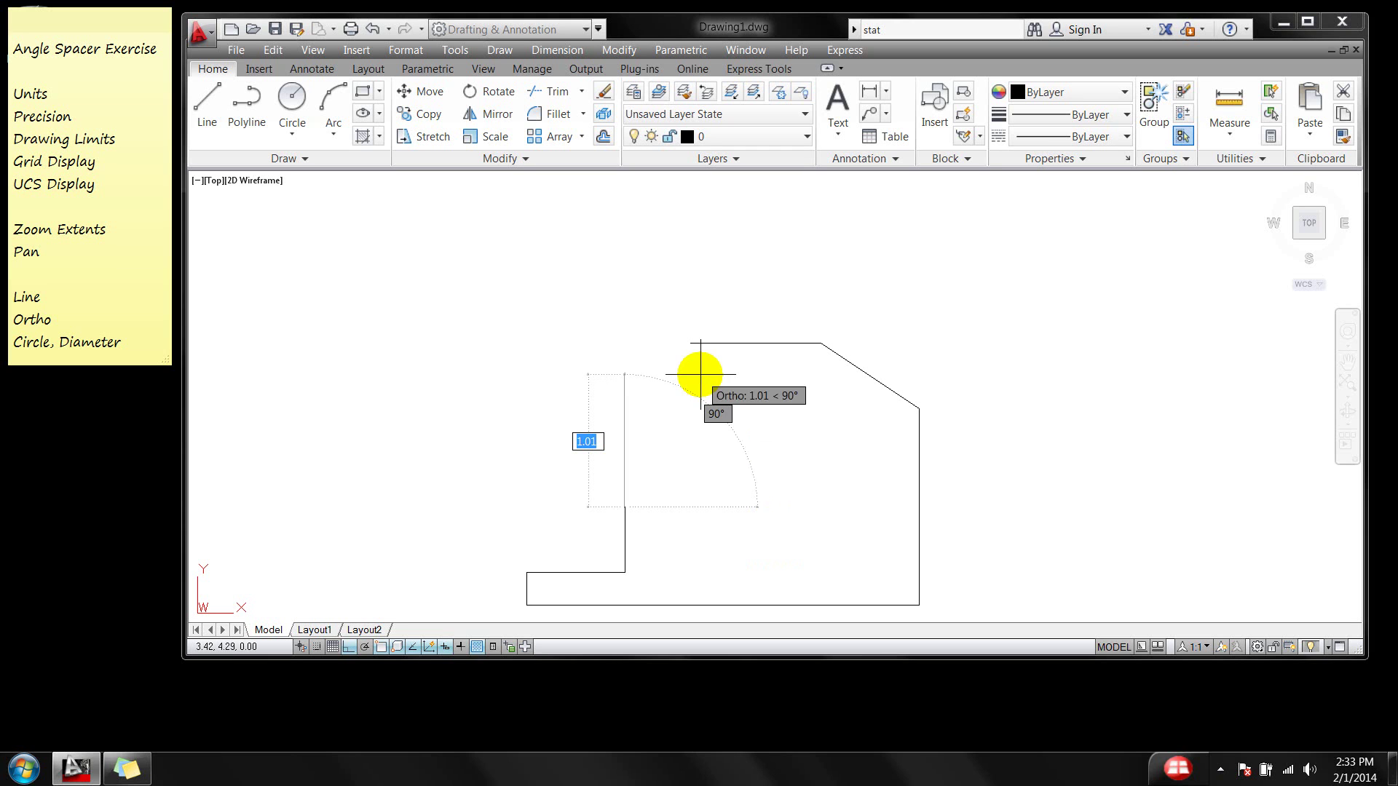
scroll(590, 534, up, 2)
mouse_move(593, 531)
middle_down()
mouse_move(655, 396)
mouse_move(637, 422)
middle_up()
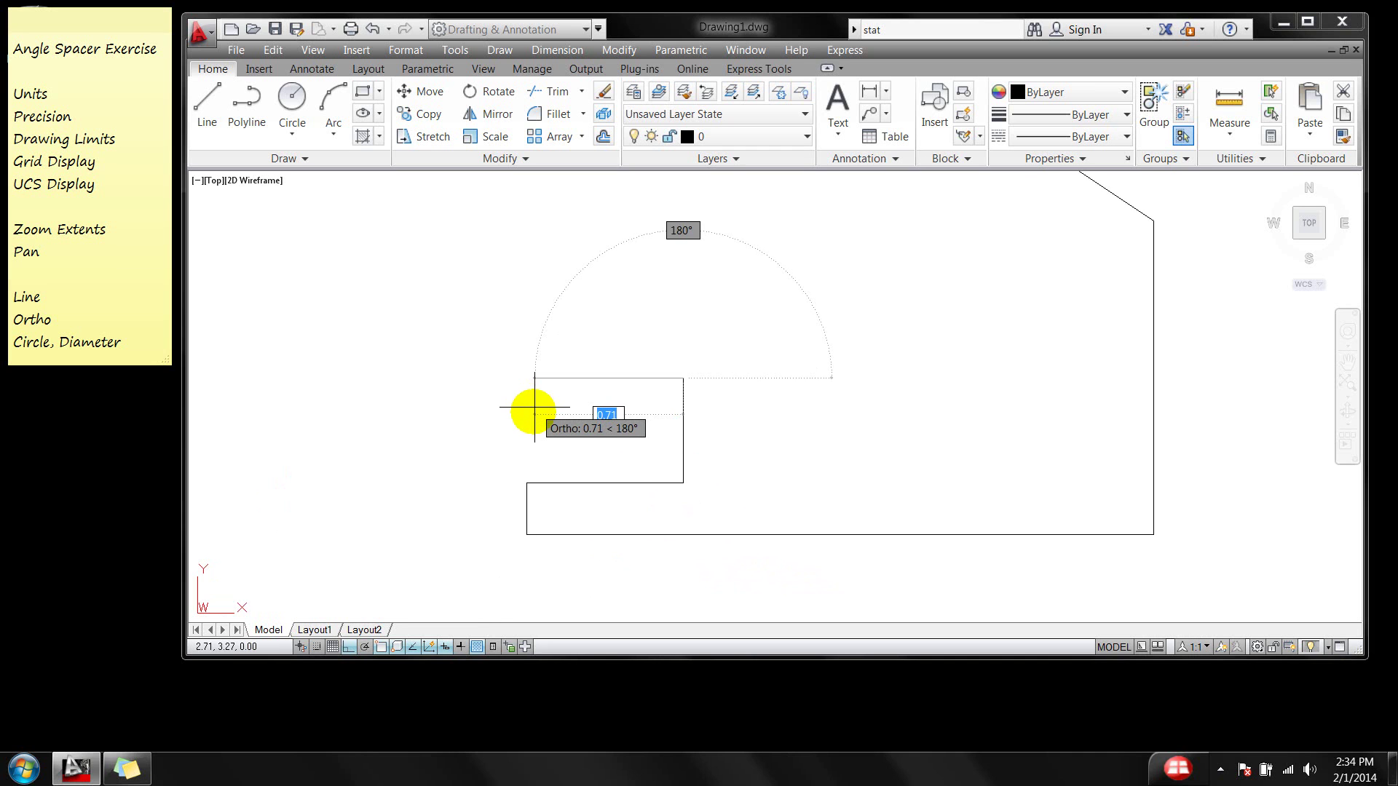
click(525, 482)
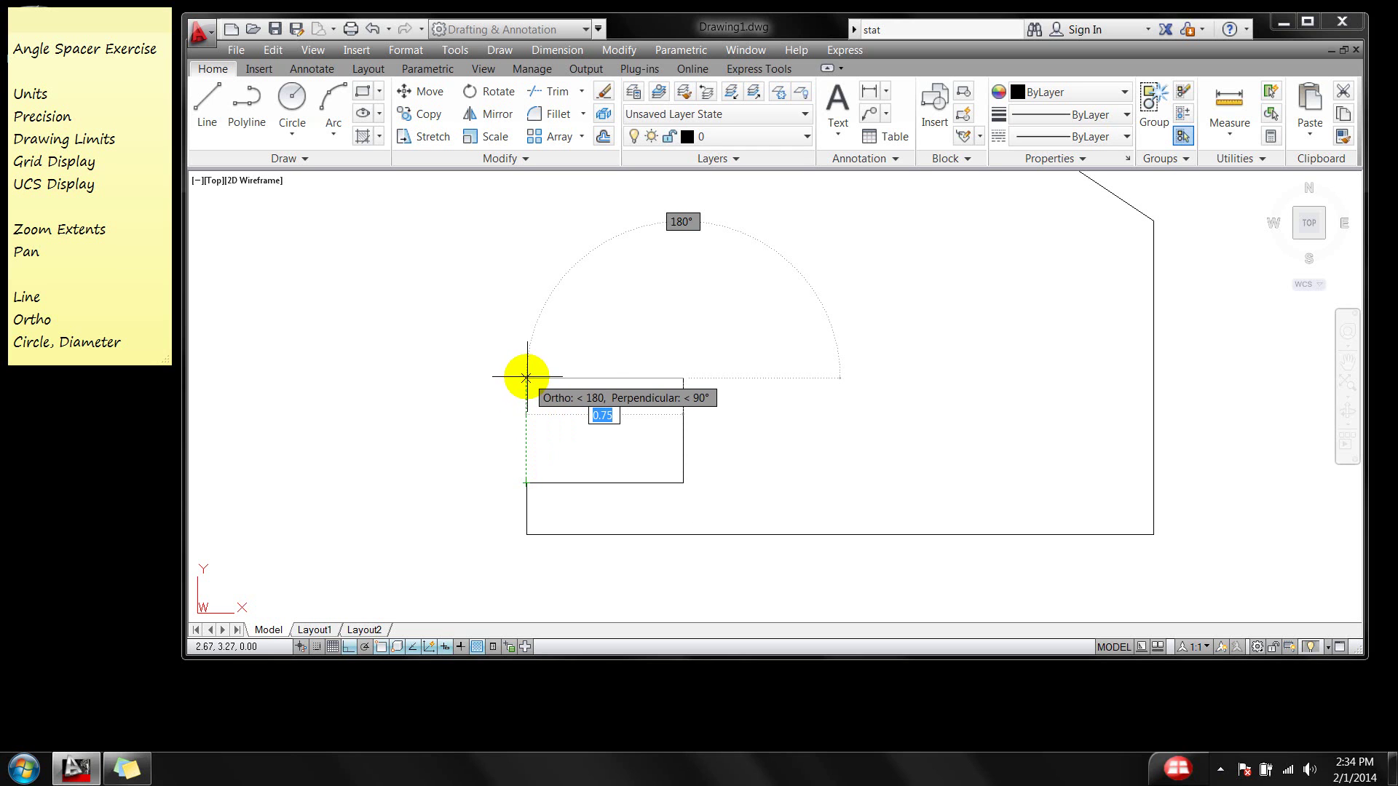
click(527, 377)
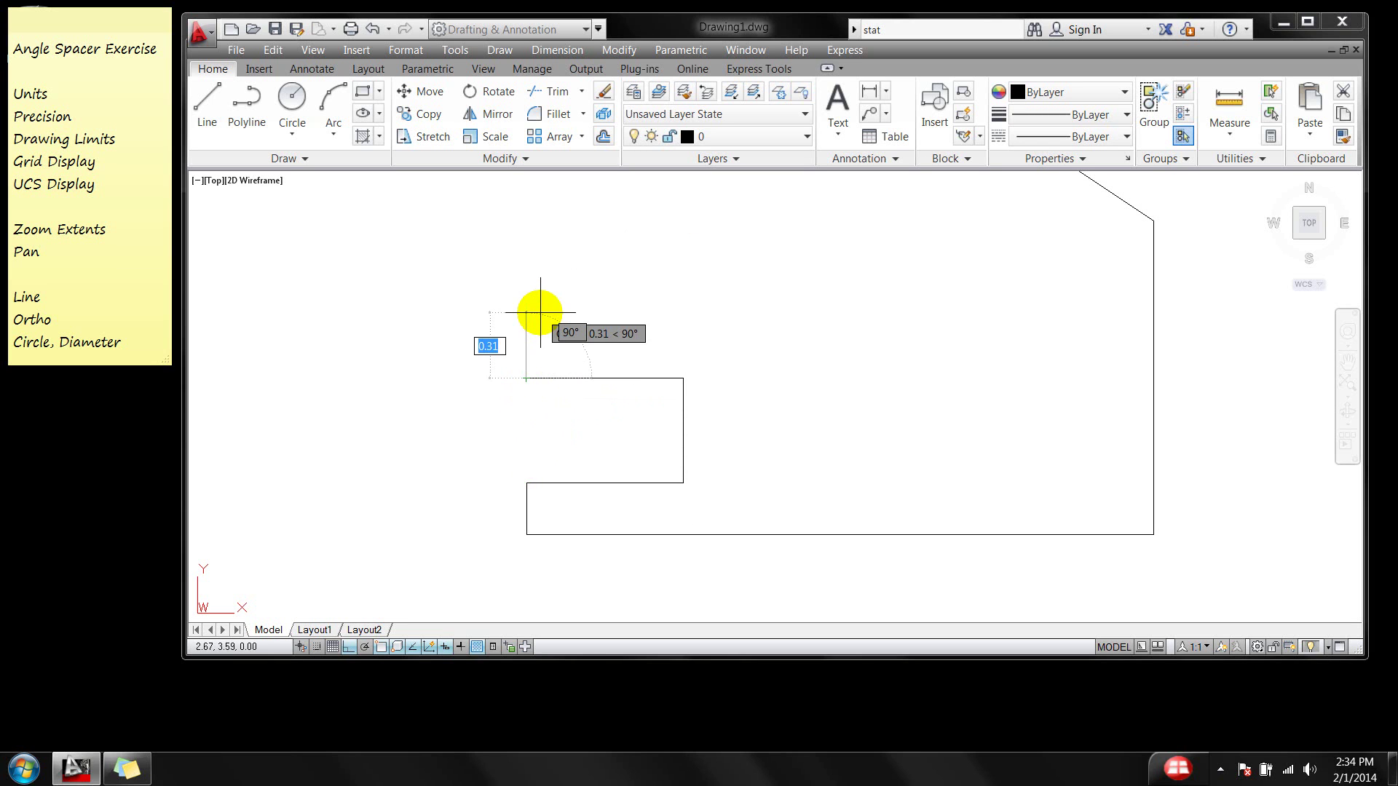
key(Escape)
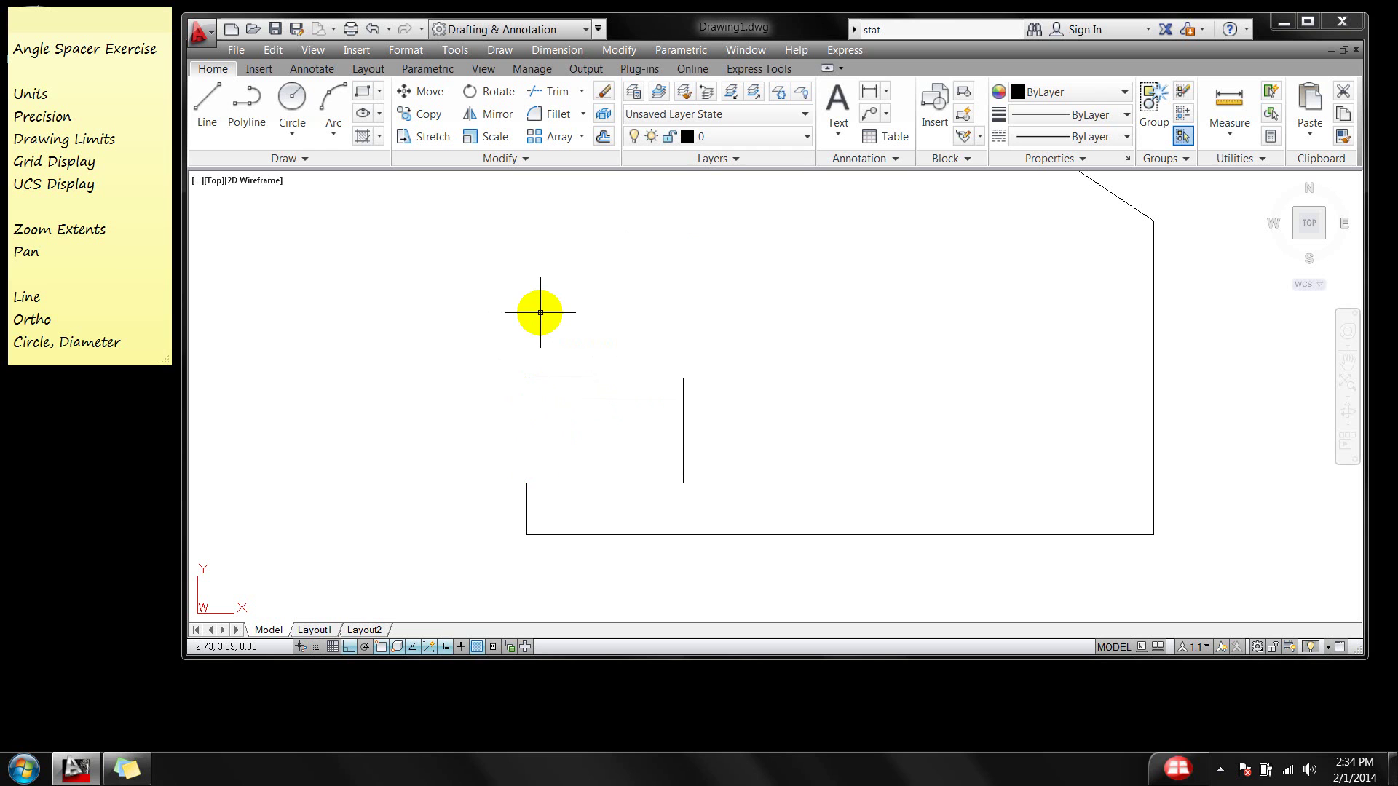
Draw a vertical line from the base's left corner up to the open left end of the notch's upper edge.
click(208, 107)
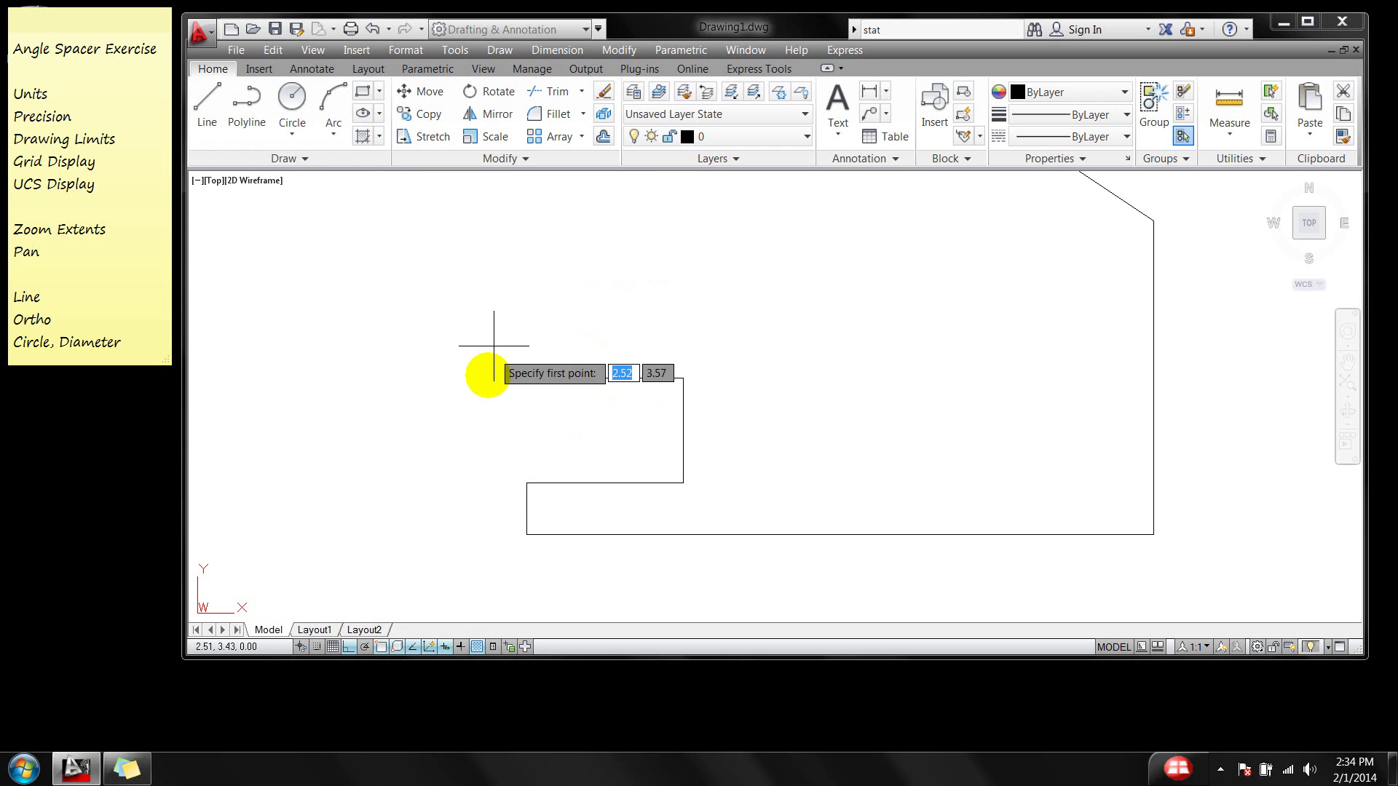
click(525, 535)
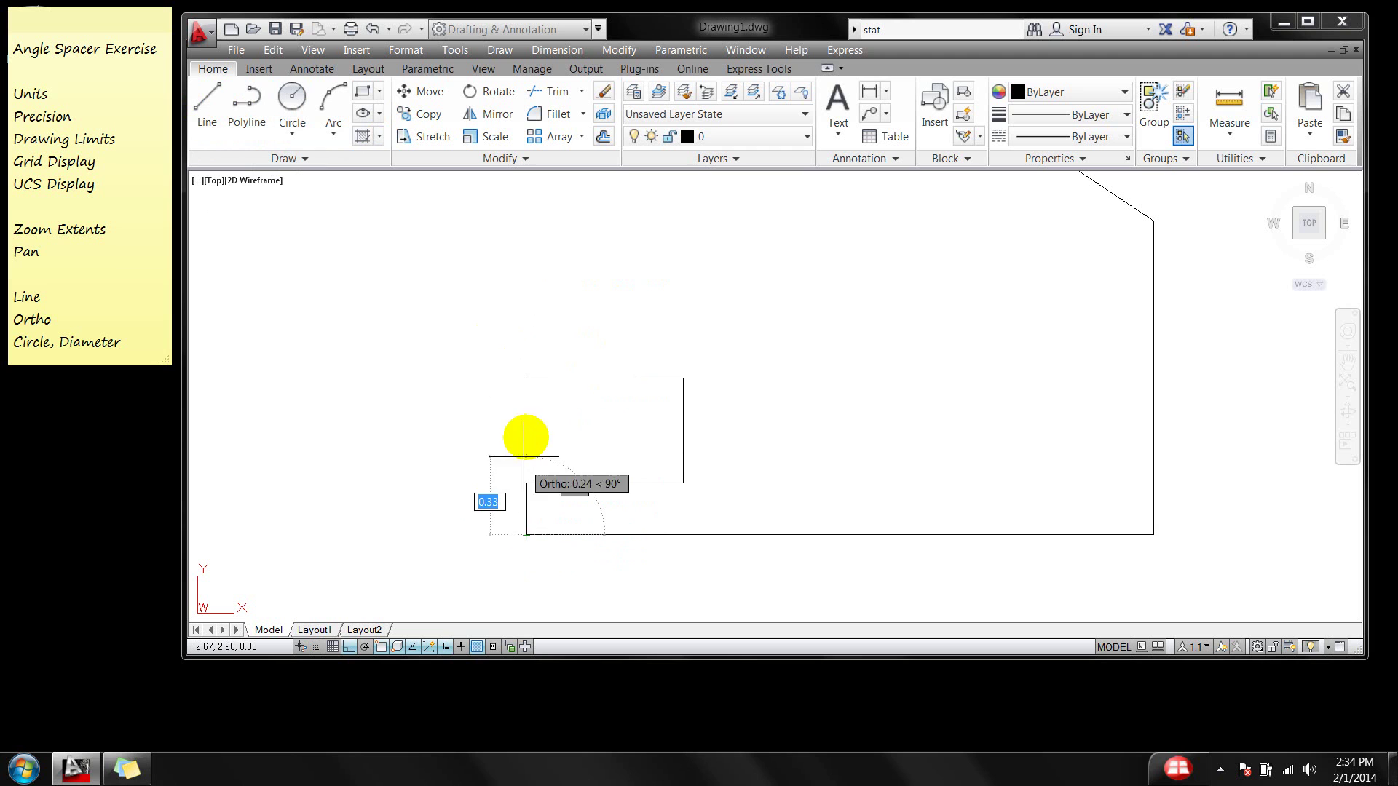
click(526, 378)
key(Return)
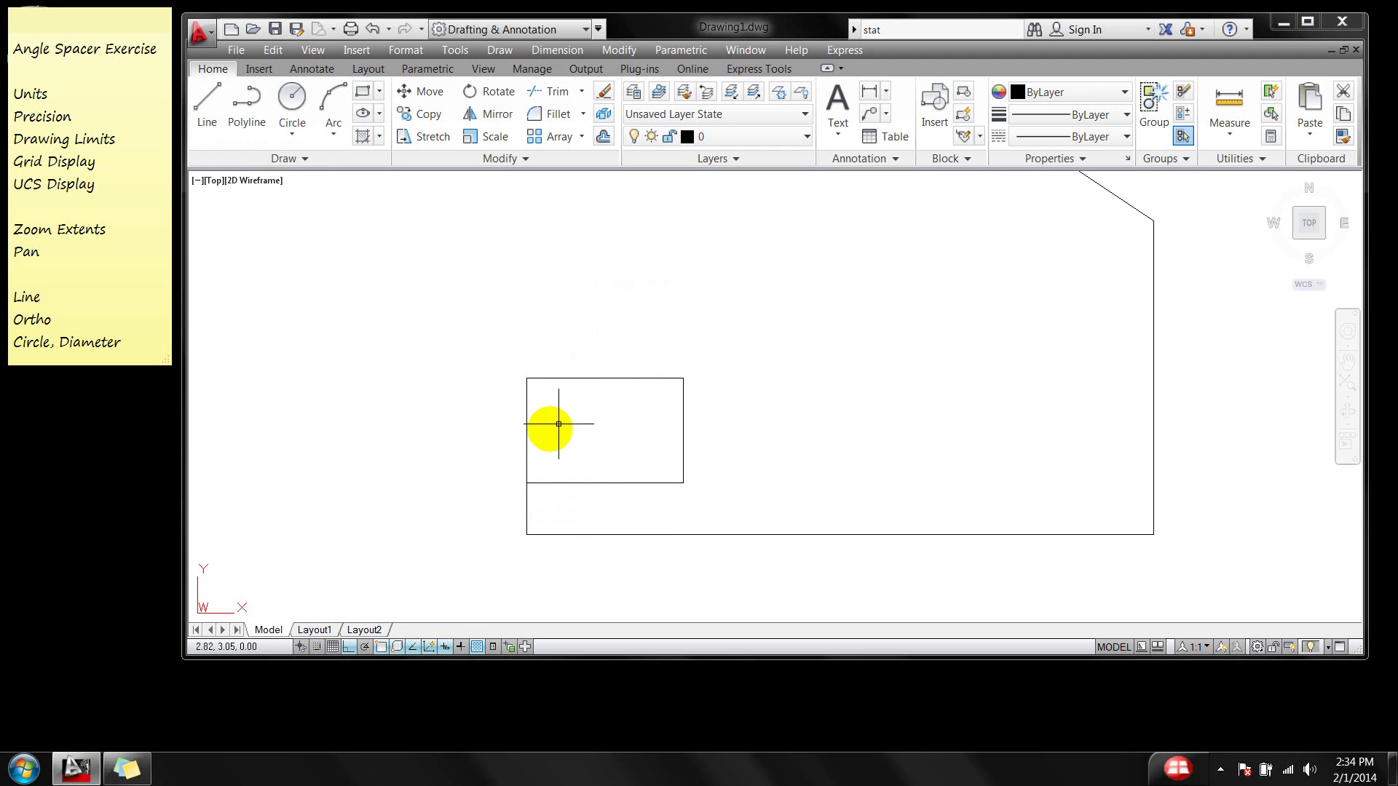
Delete the vertical line that closes off the notch's open side.
scroll(530, 452, up, 2)
click(525, 463)
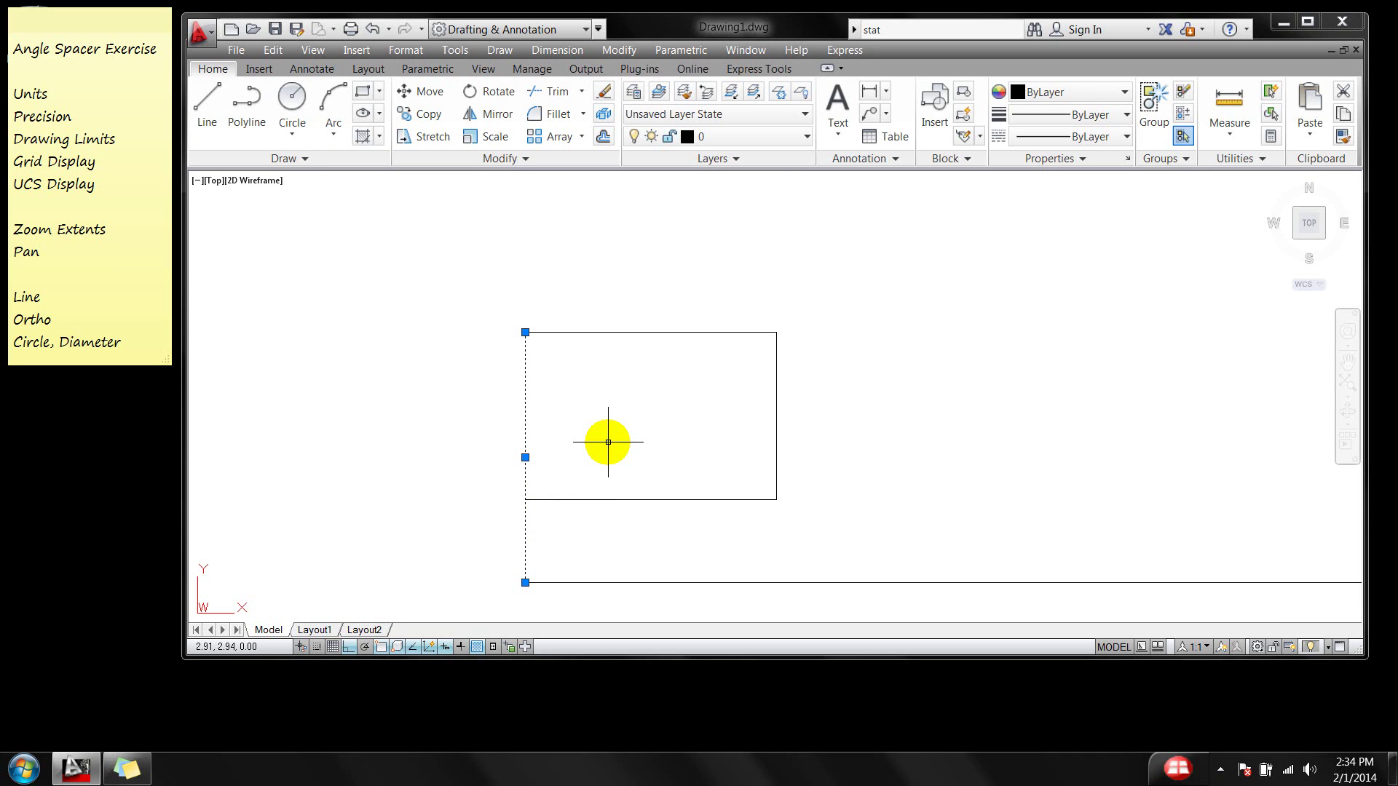
key(Delete)
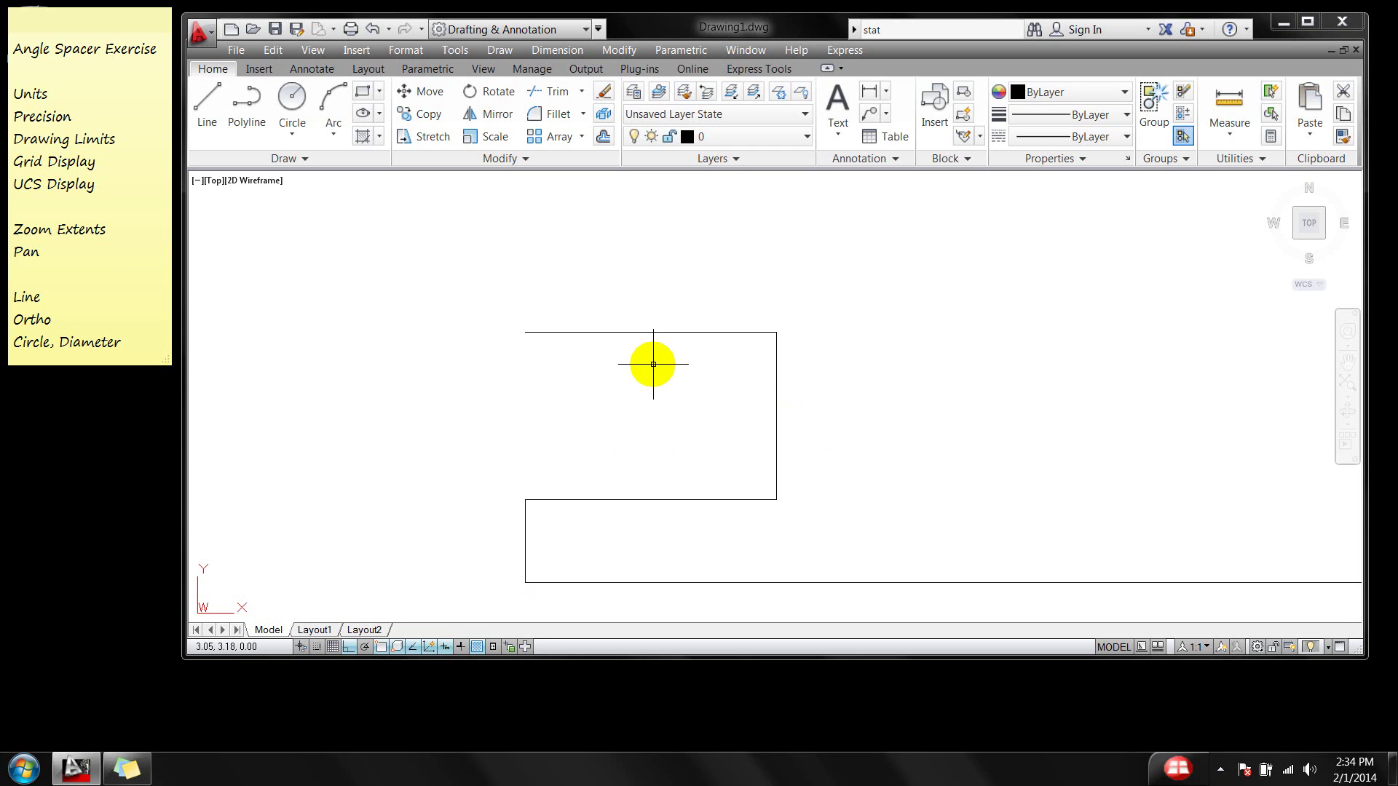
From the left end of the notch's upper edge, draw a line 0.5 units up, continue it to the top edge's left end and finish there.
scroll(644, 361, down, 2)
middle_drag(656, 343, 625, 437)
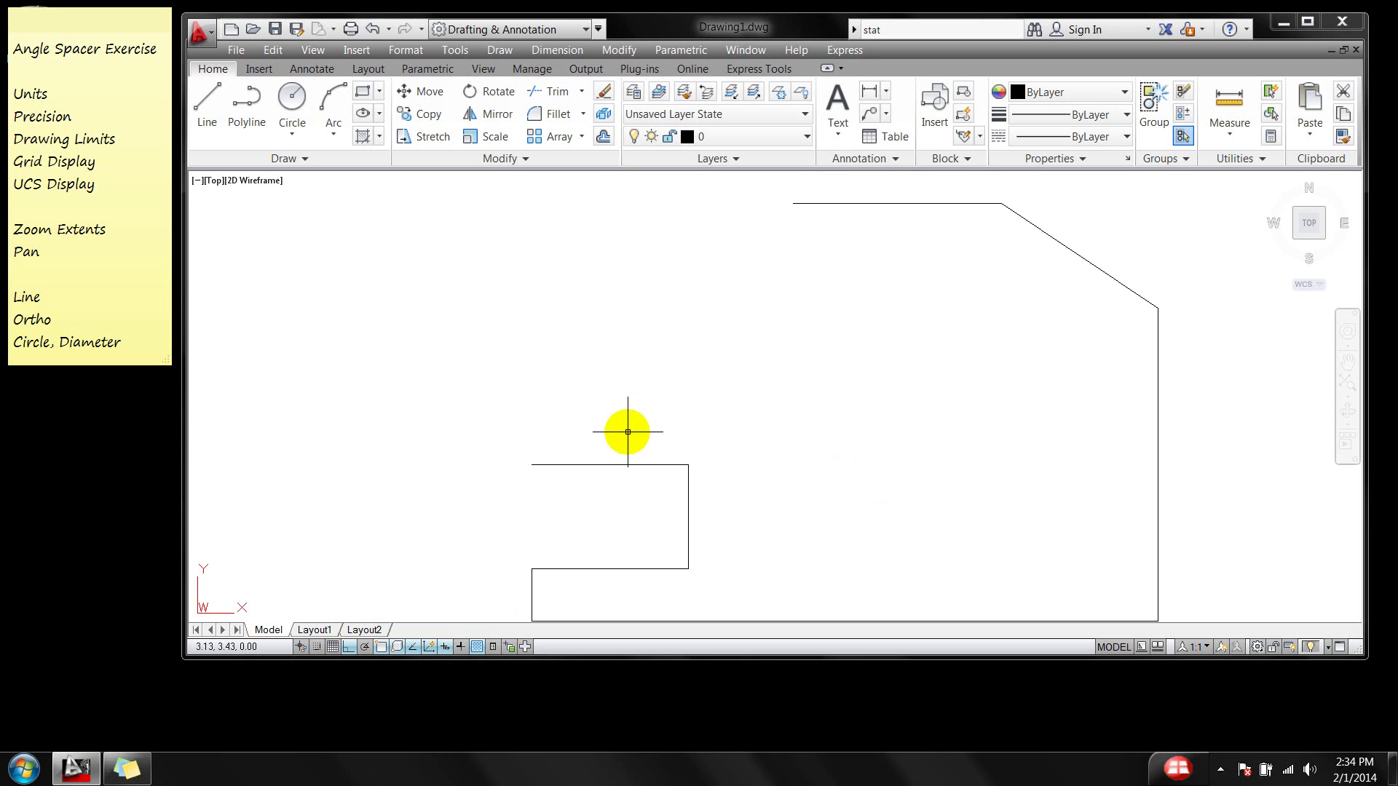
right_click(605, 333)
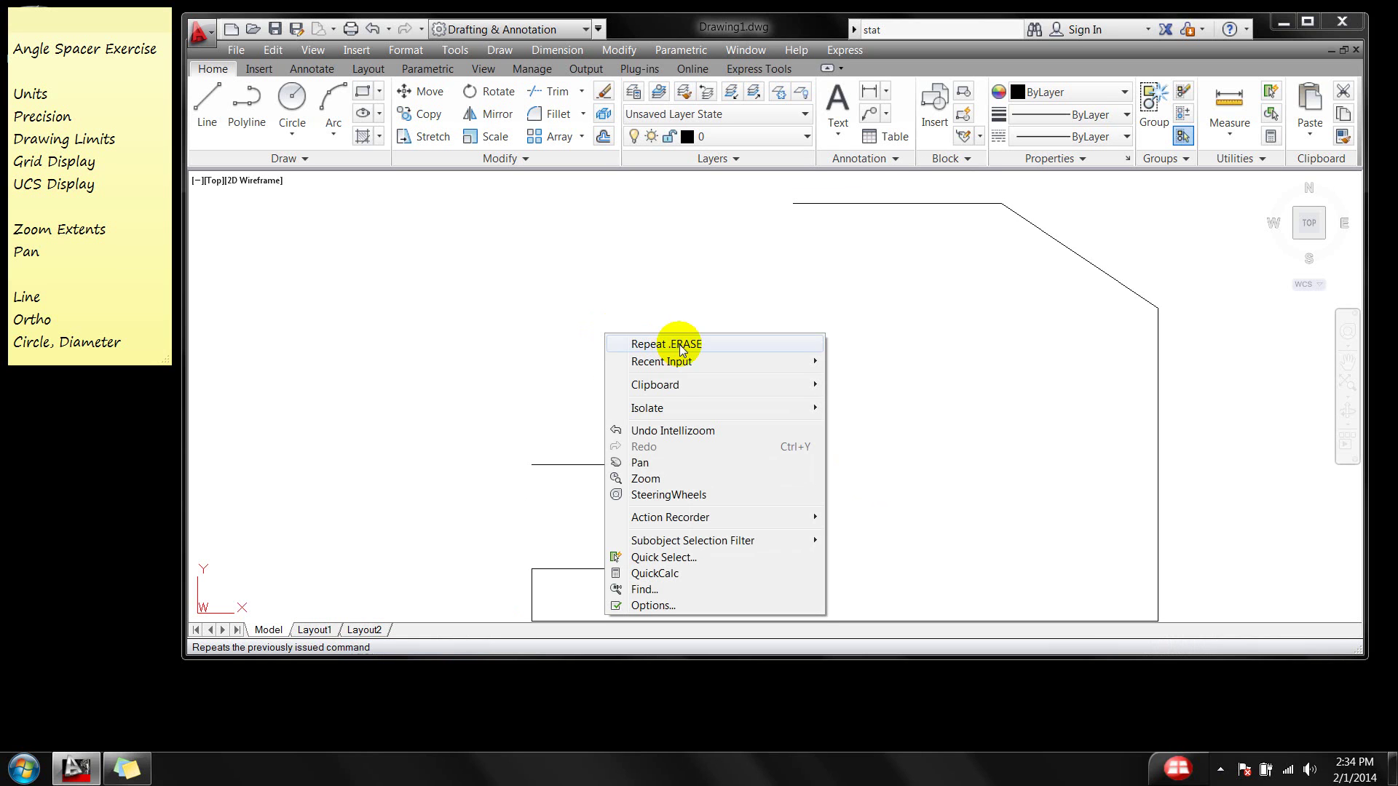
mouse_move(707, 364)
click(852, 377)
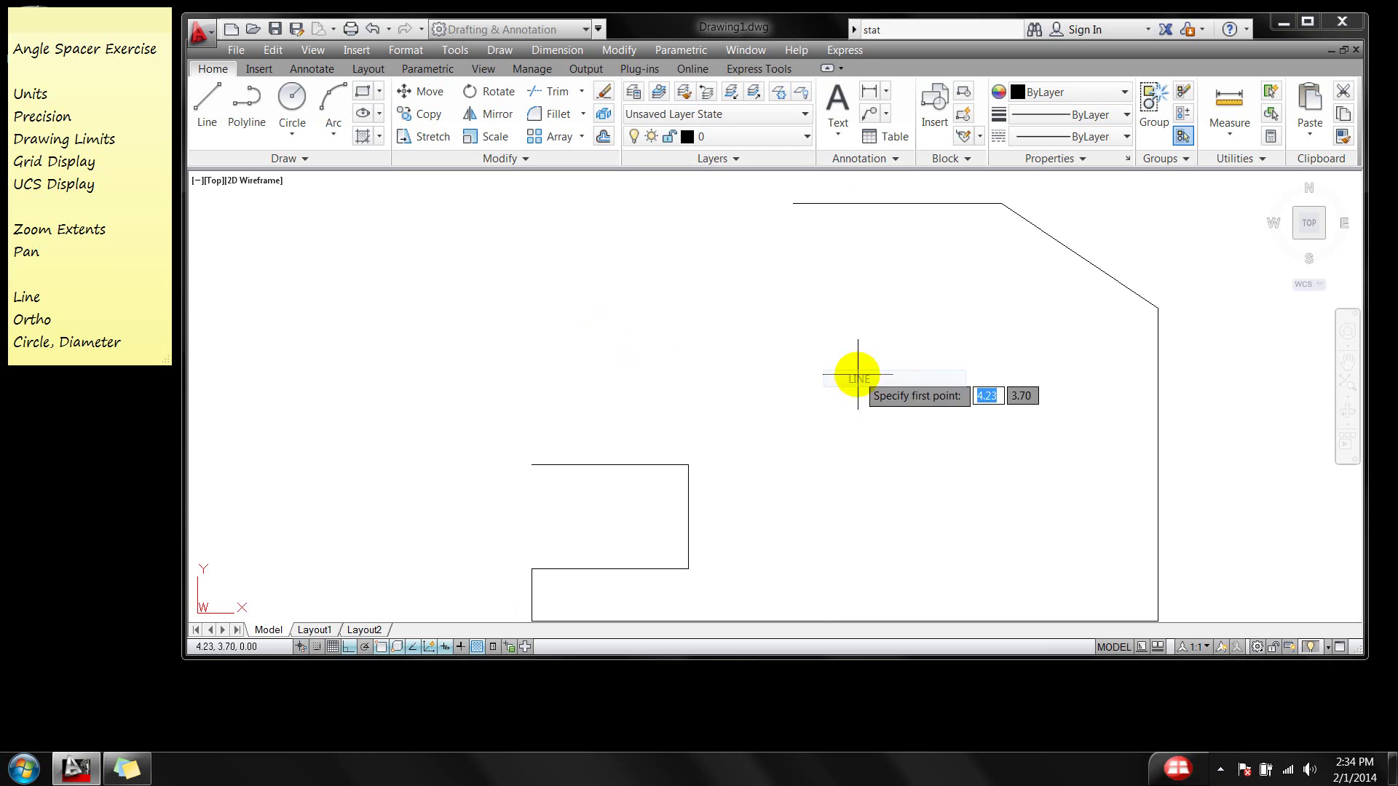
click(532, 464)
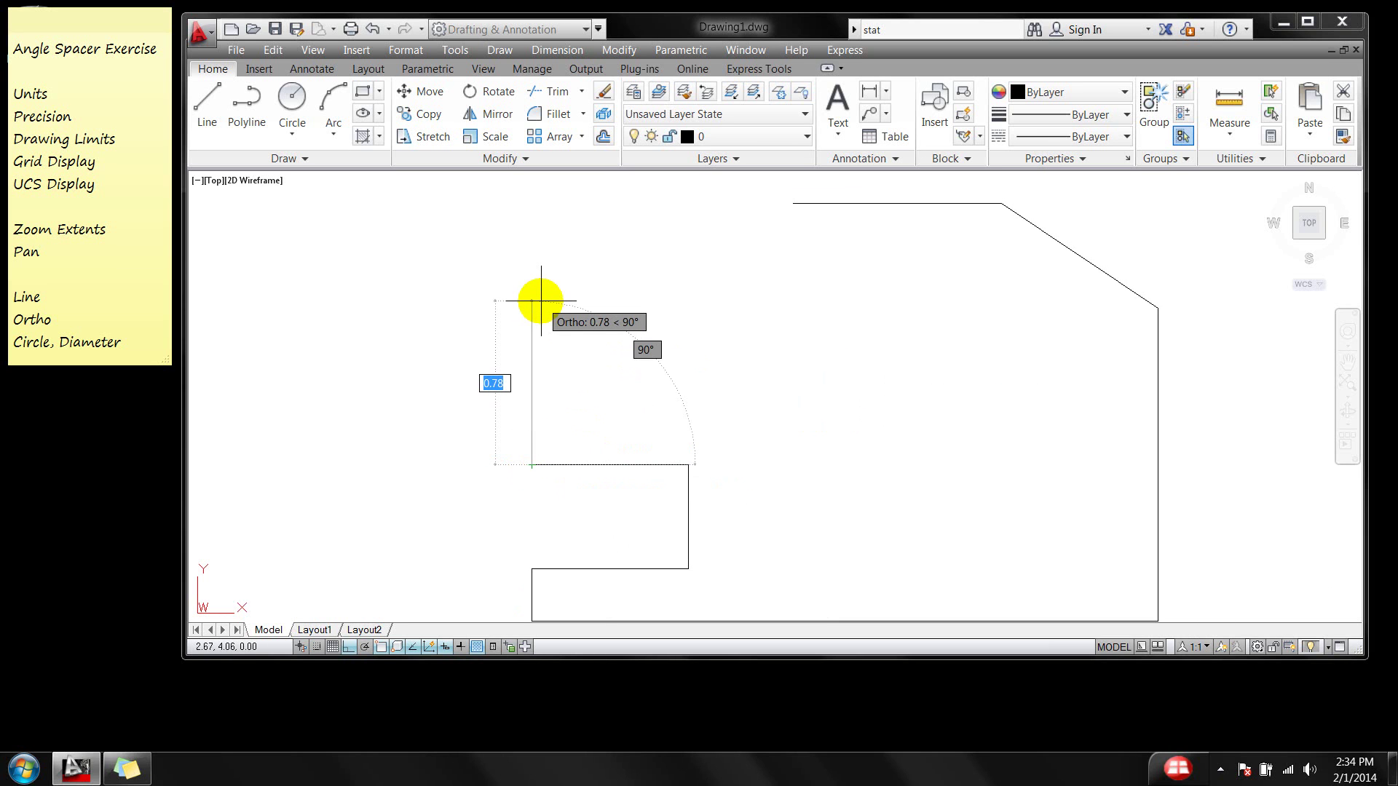
text(.5)
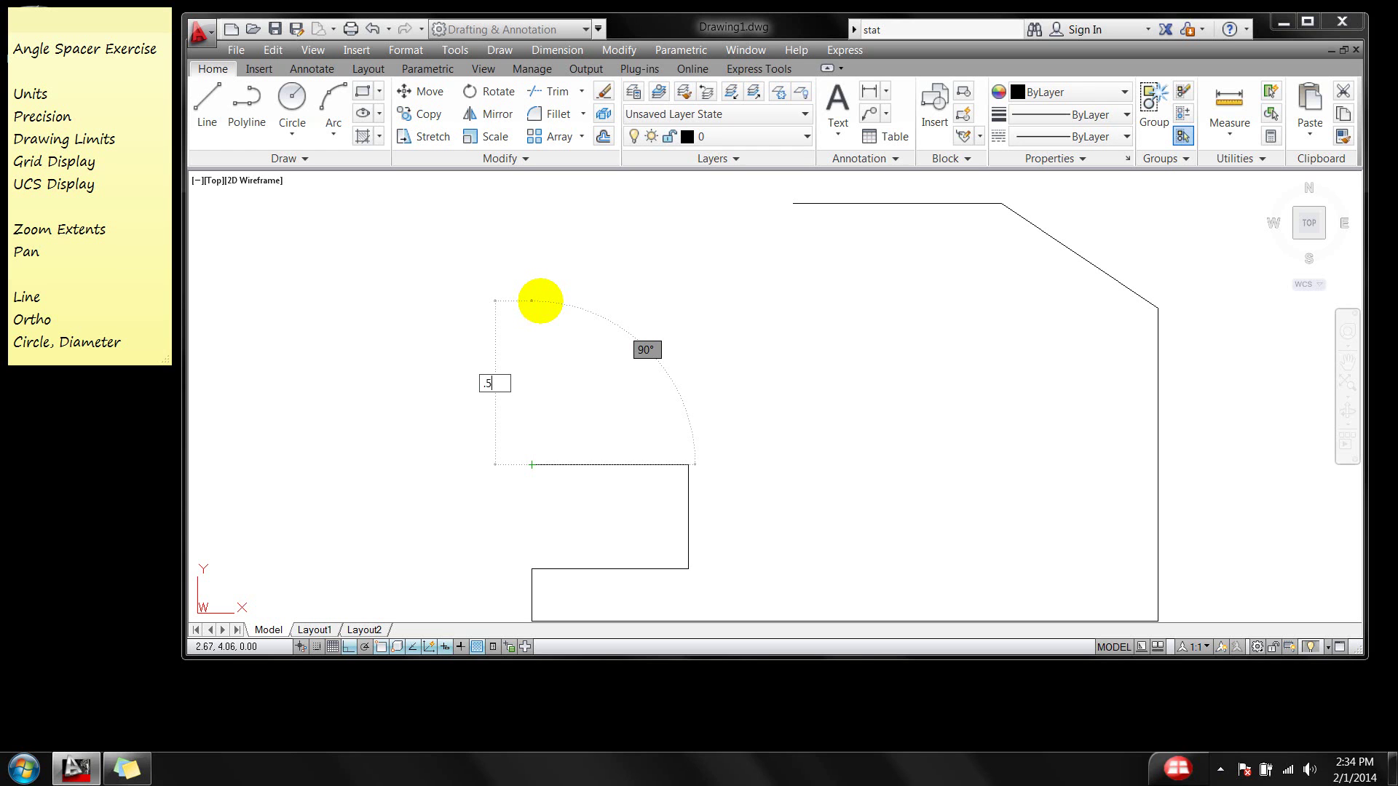
key(Return)
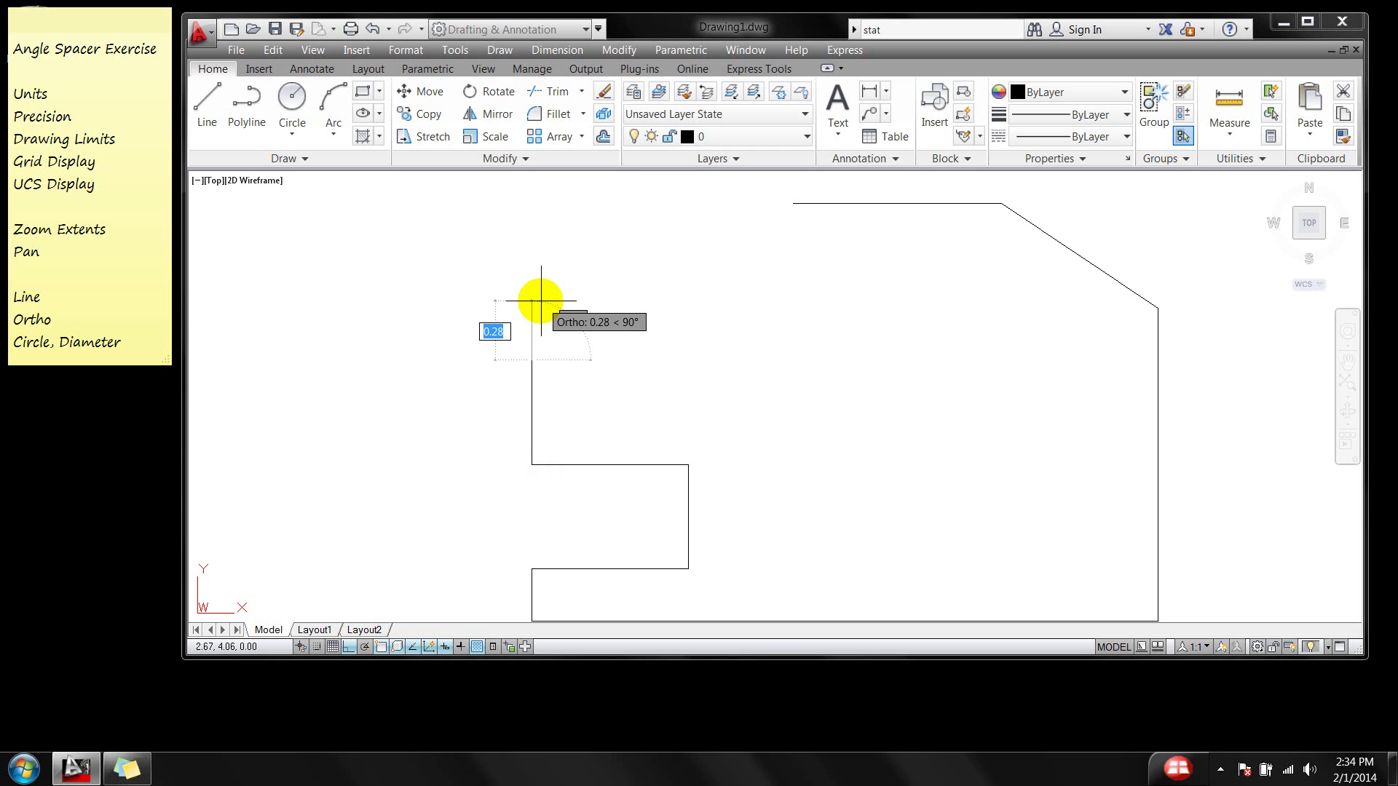
click(793, 203)
key(Return)
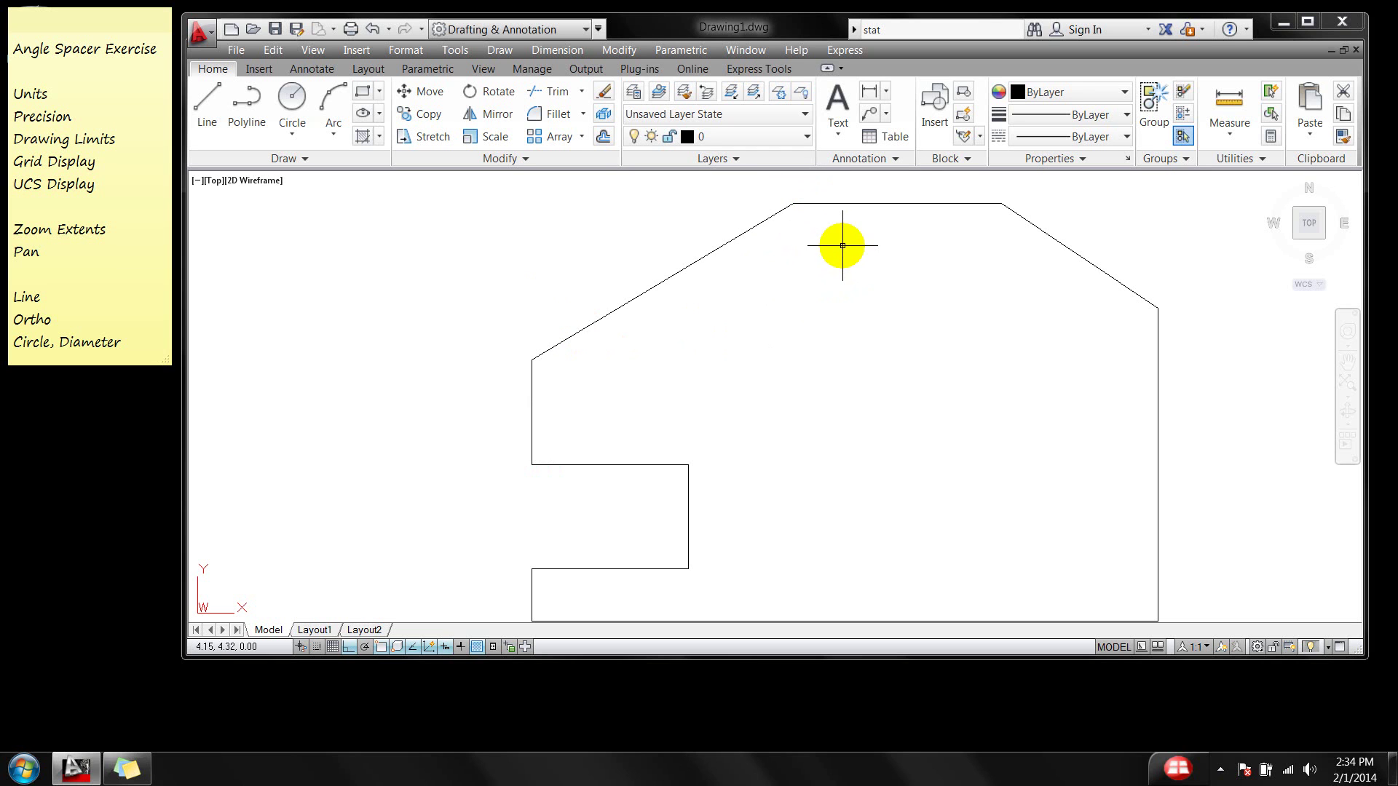
Measure the length of the outline's right vertical edge from the base corner to the start of the diagonal.
scroll(734, 359, down, 2)
mouse_move(733, 359)
middle_down()
mouse_move(820, 383)
mouse_move(740, 415)
middle_up()
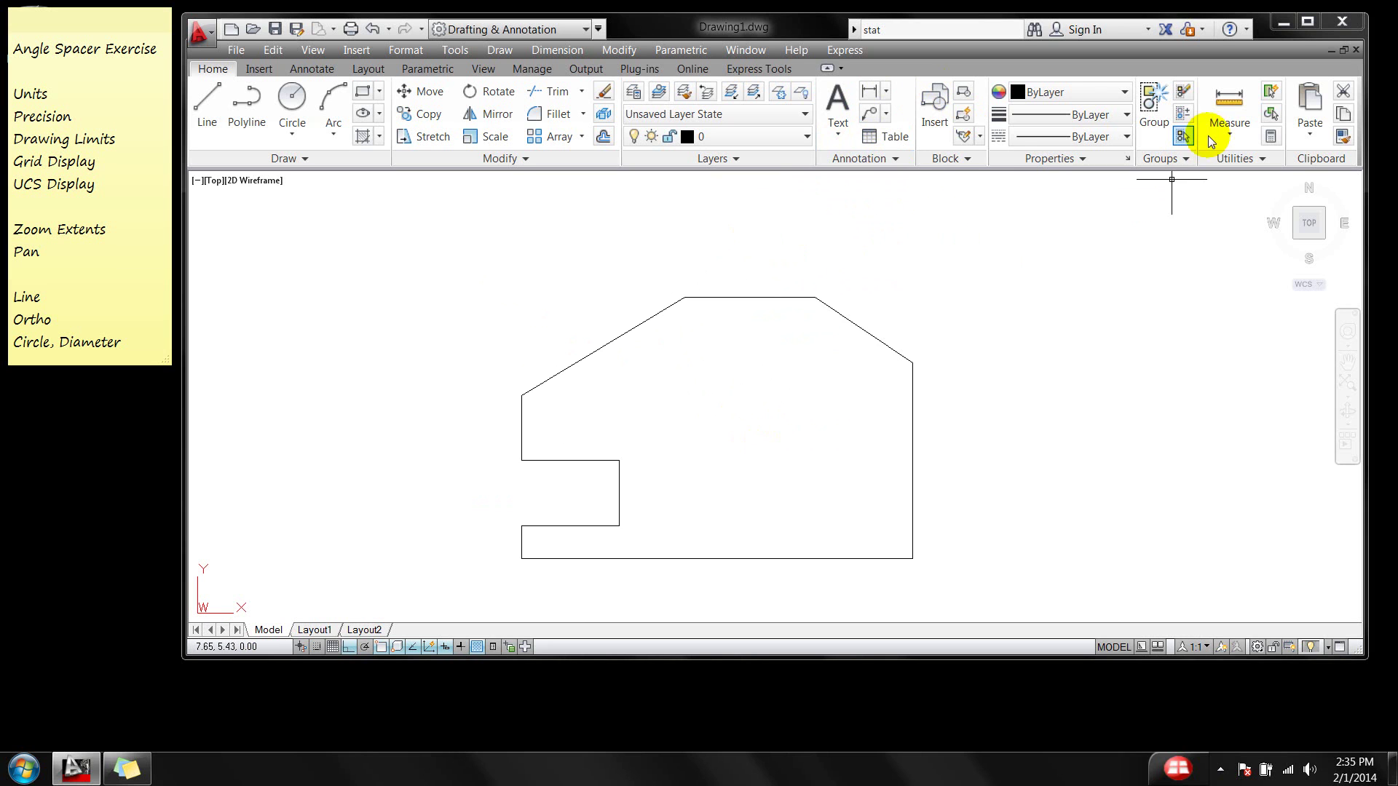
click(1228, 134)
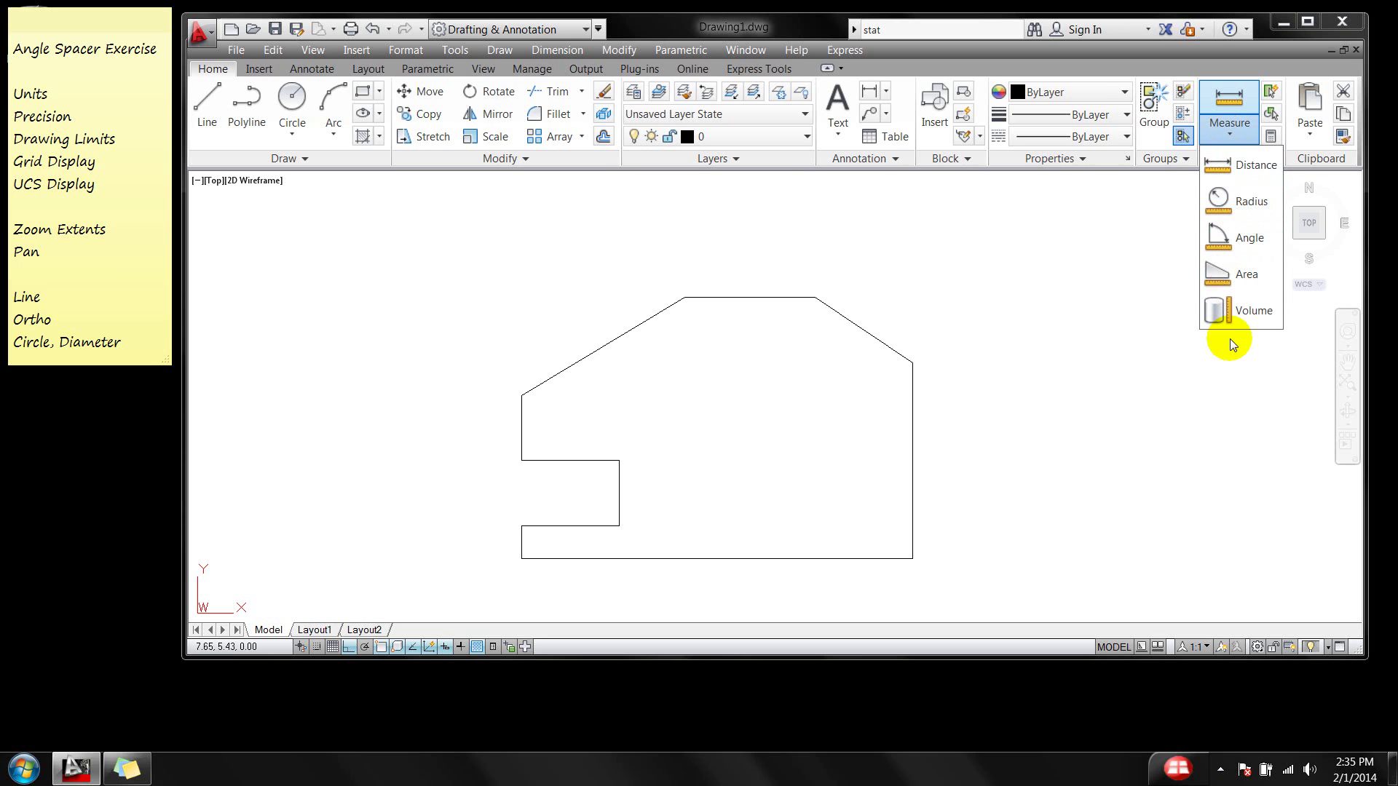
click(1239, 170)
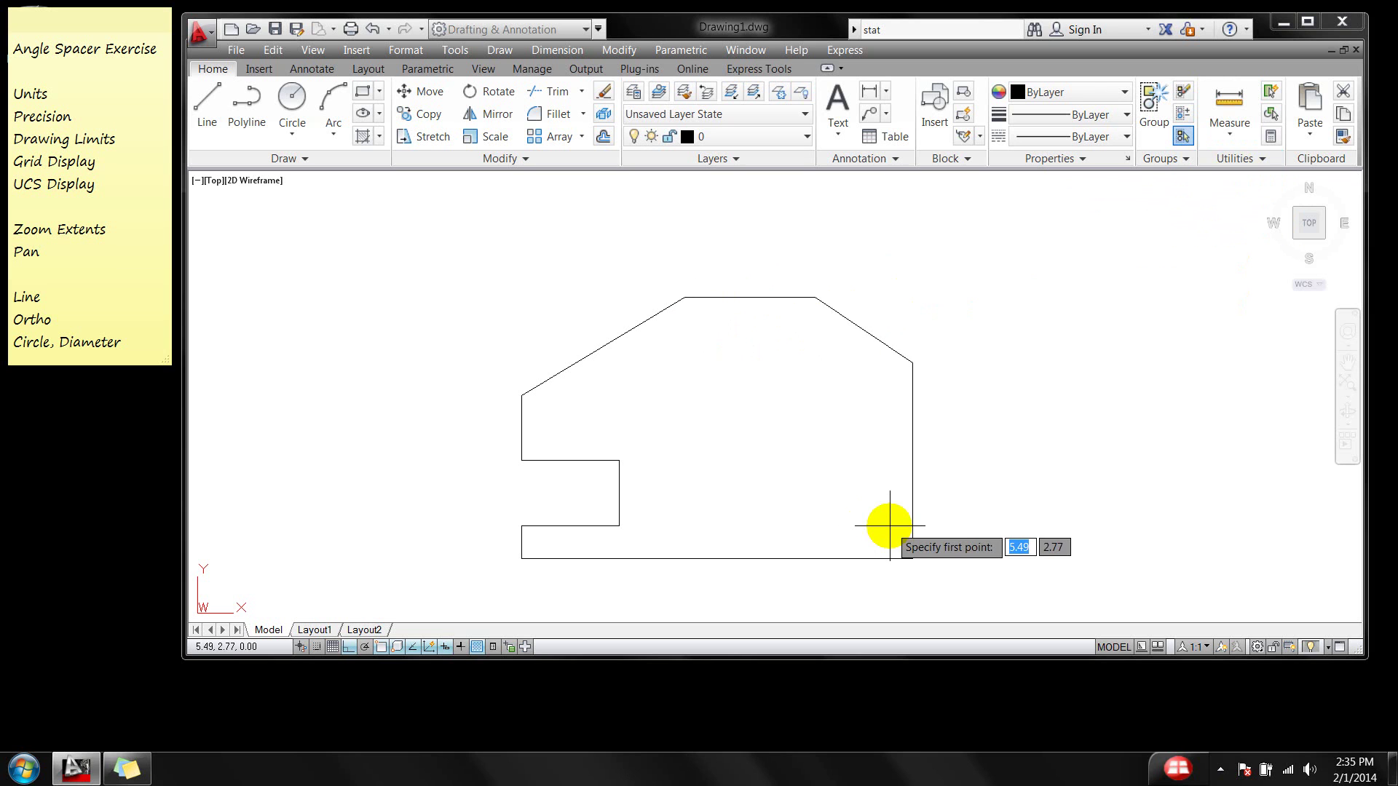
click(911, 559)
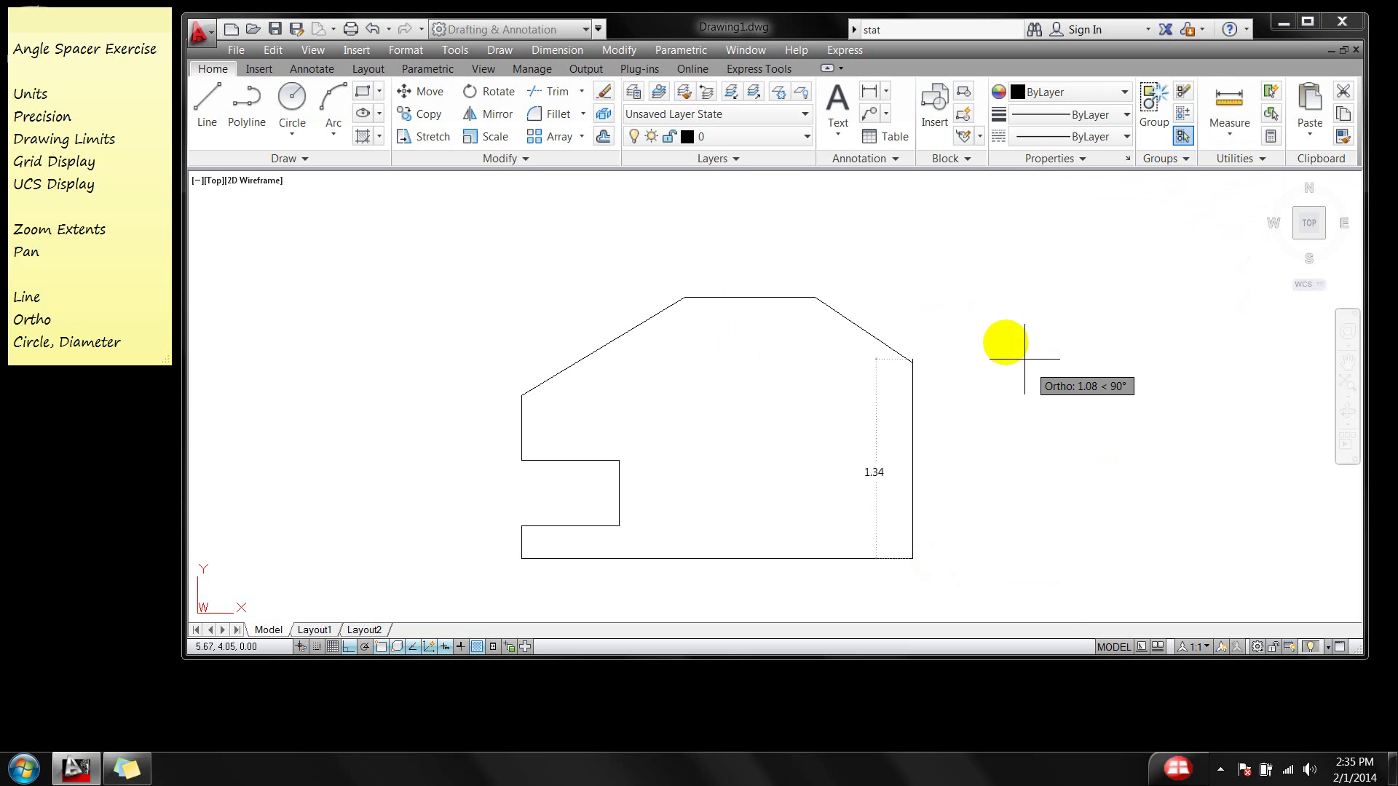
click(913, 362)
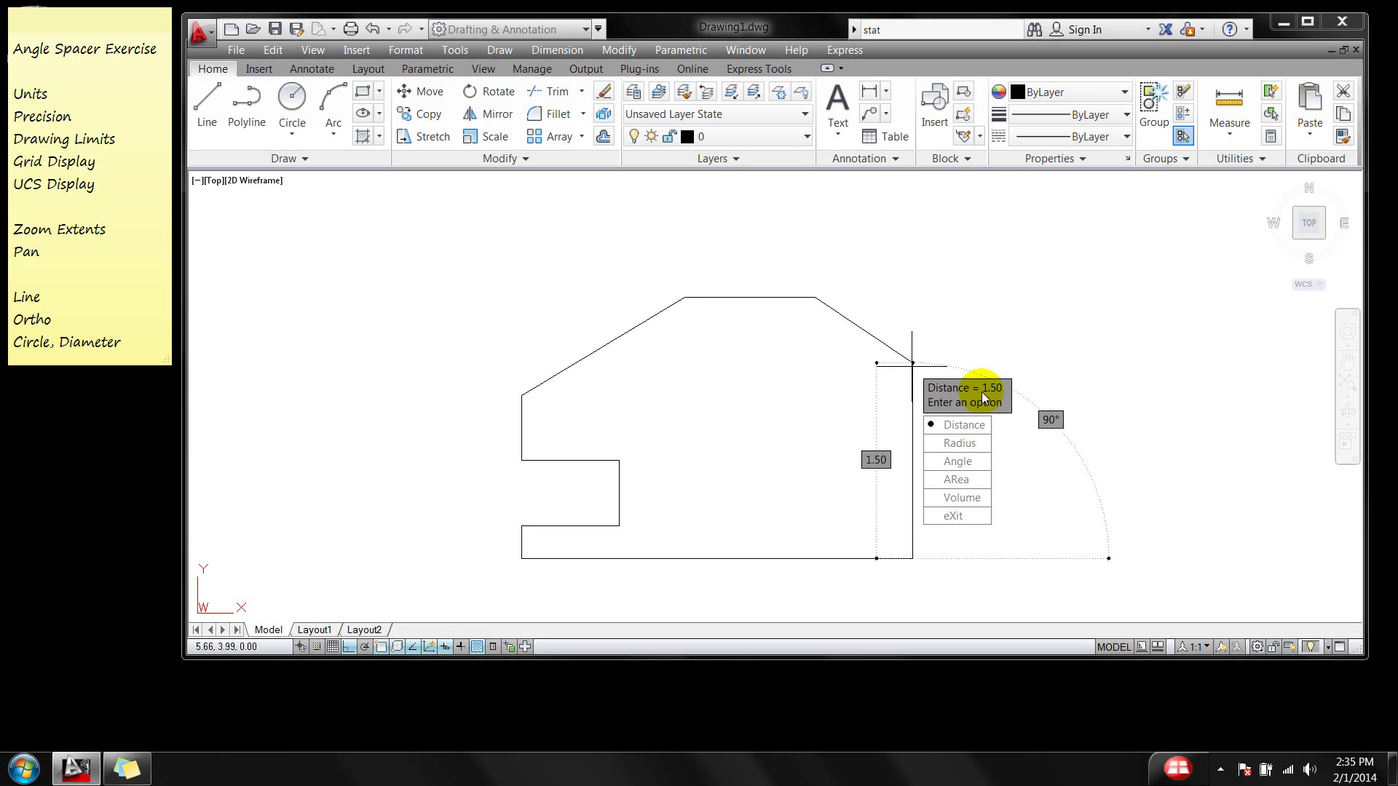
click(962, 517)
Measure the length of the base from its right corner to its left corner.
right_click(955, 274)
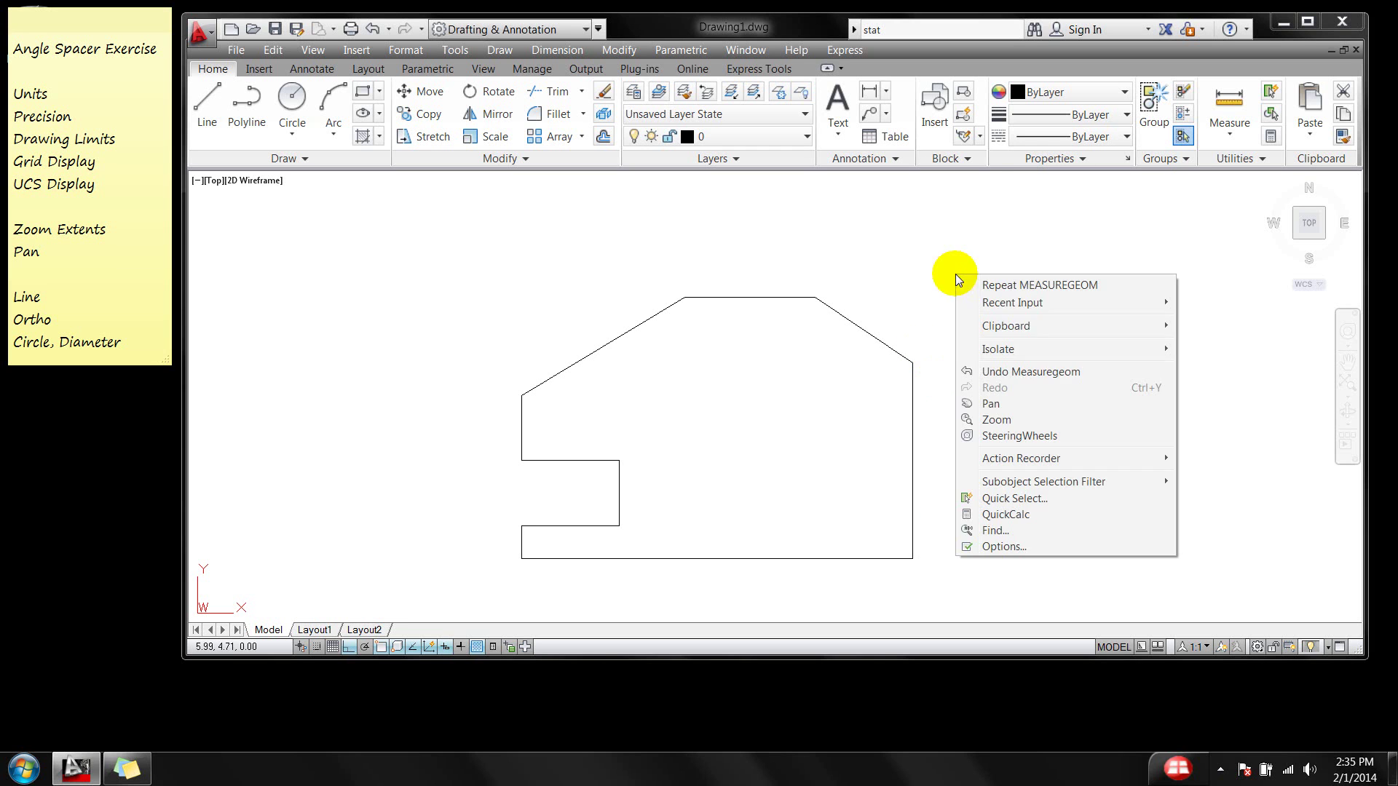
click(1020, 281)
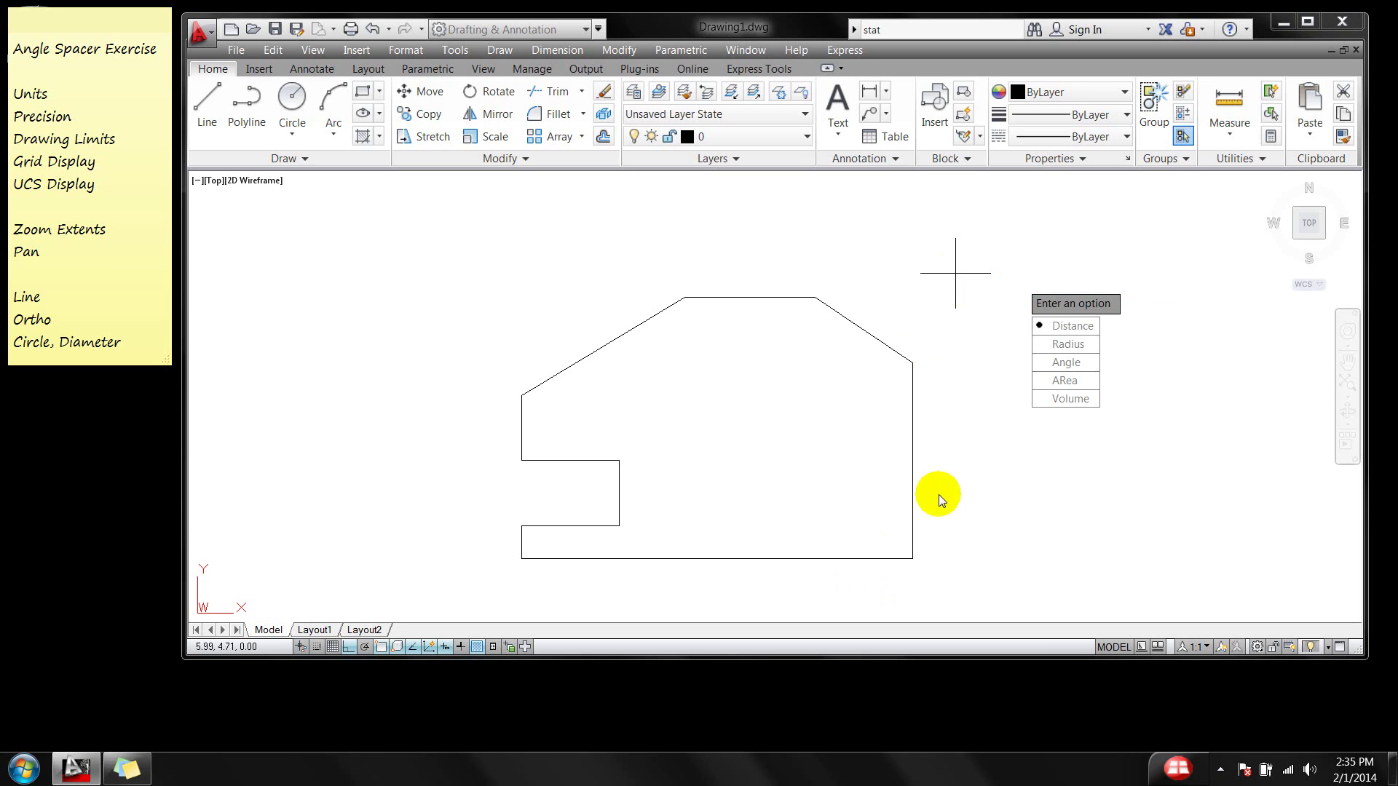
click(1070, 326)
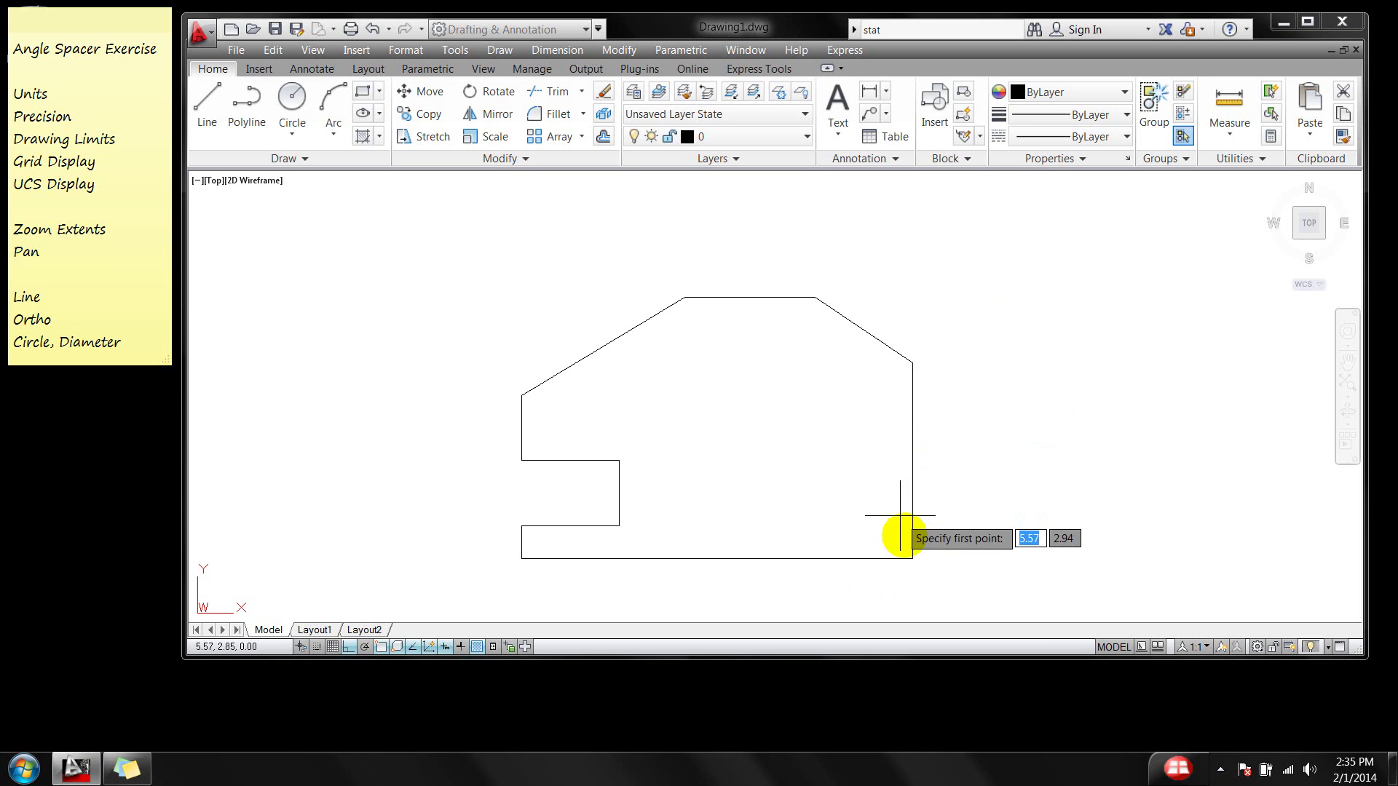
click(912, 559)
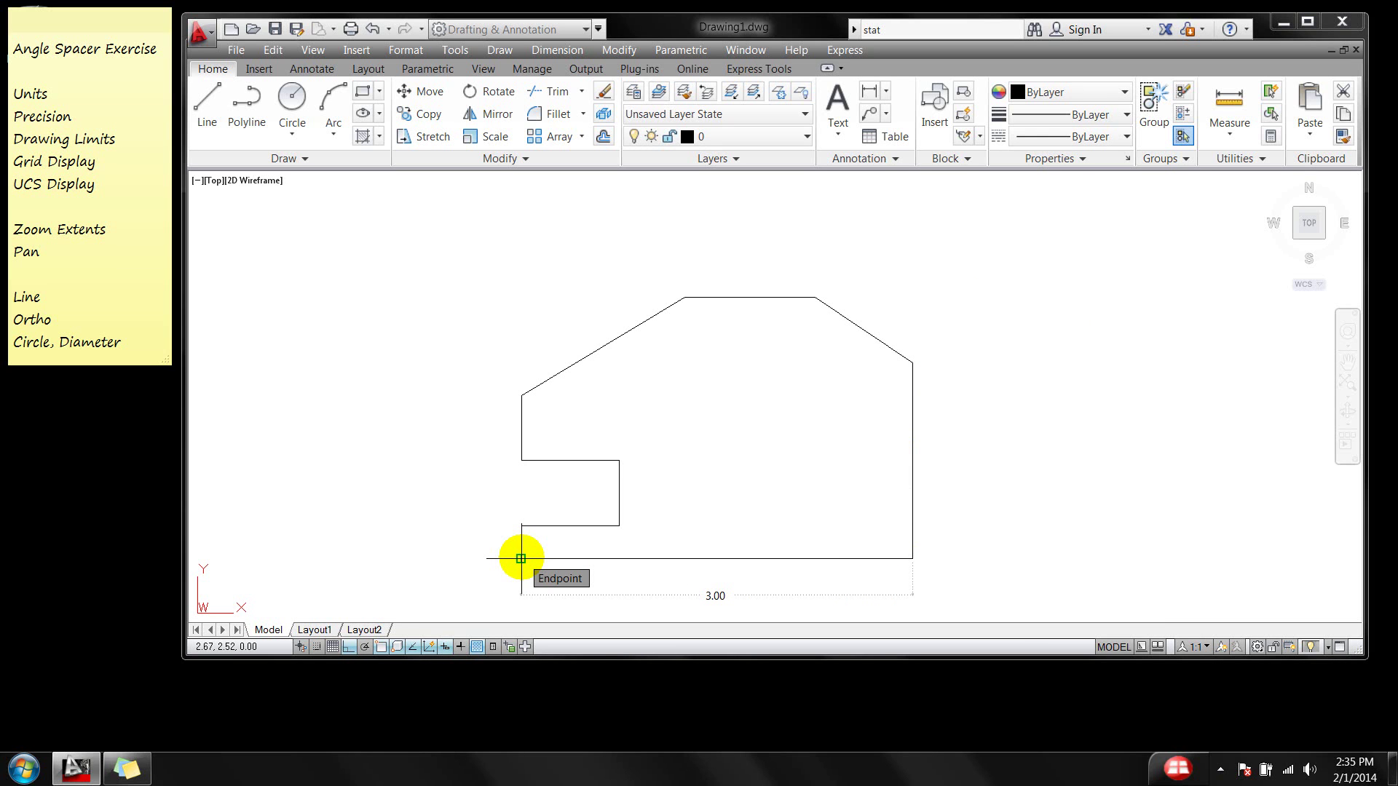
key(Escape)
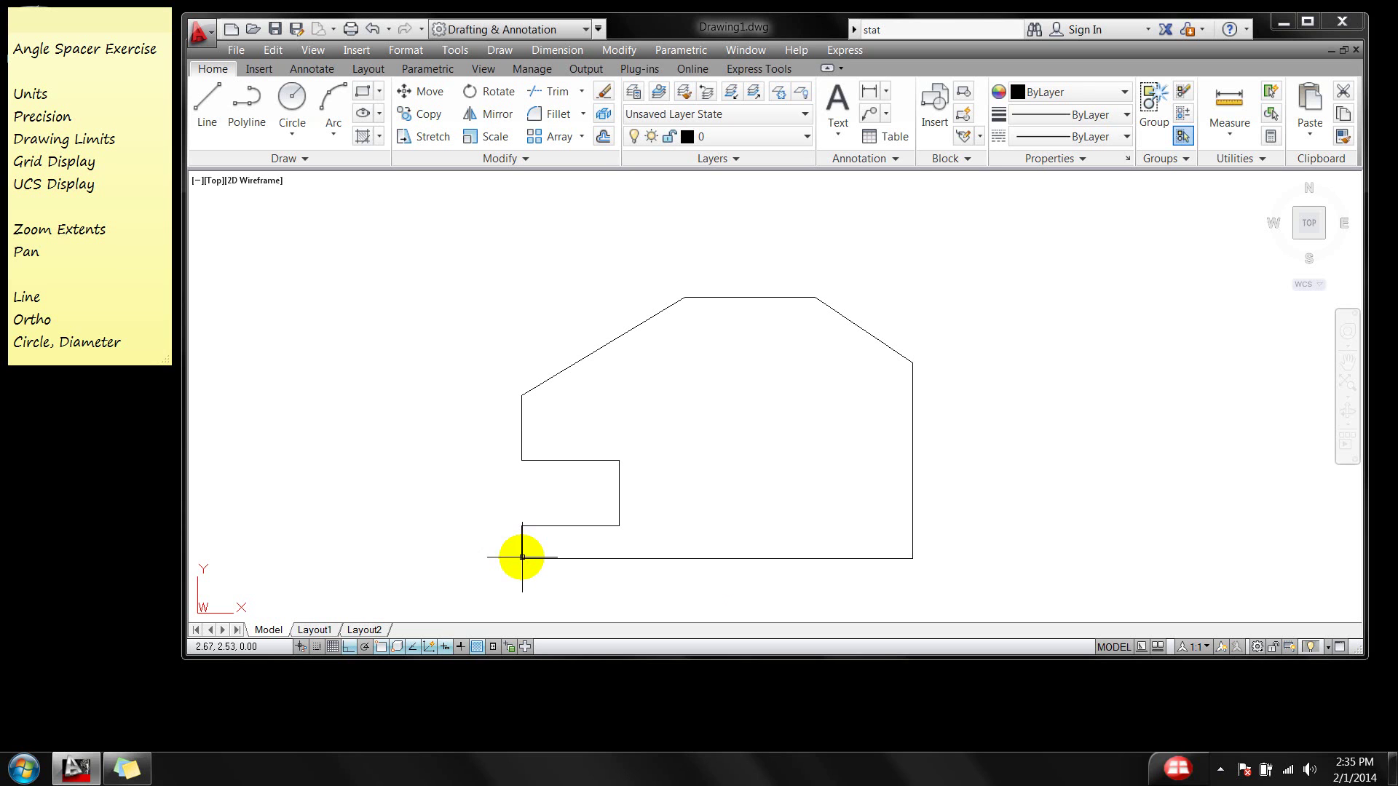
Measure the height of the outline's left side from the foot of the sloped edge down to the base.
right_click(456, 474)
click(550, 207)
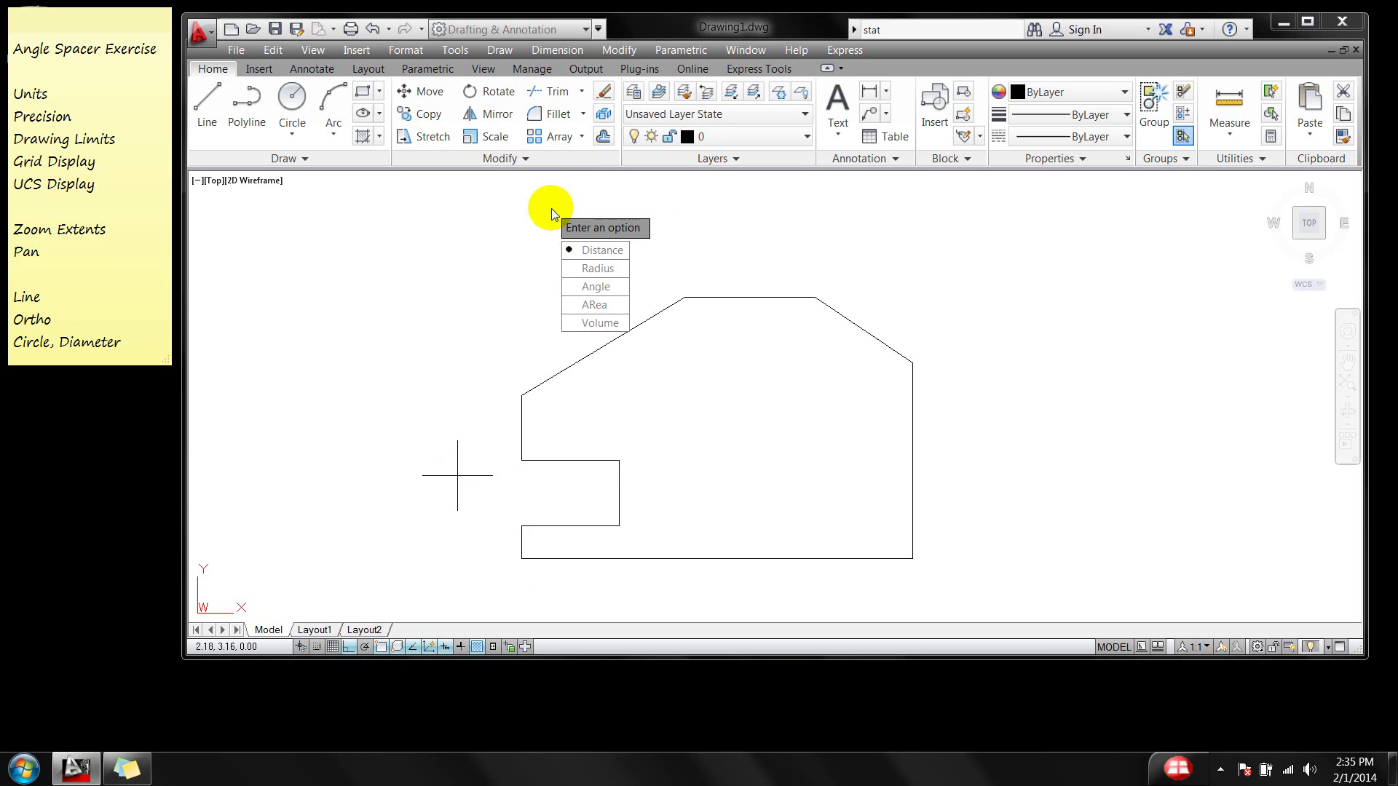
click(583, 250)
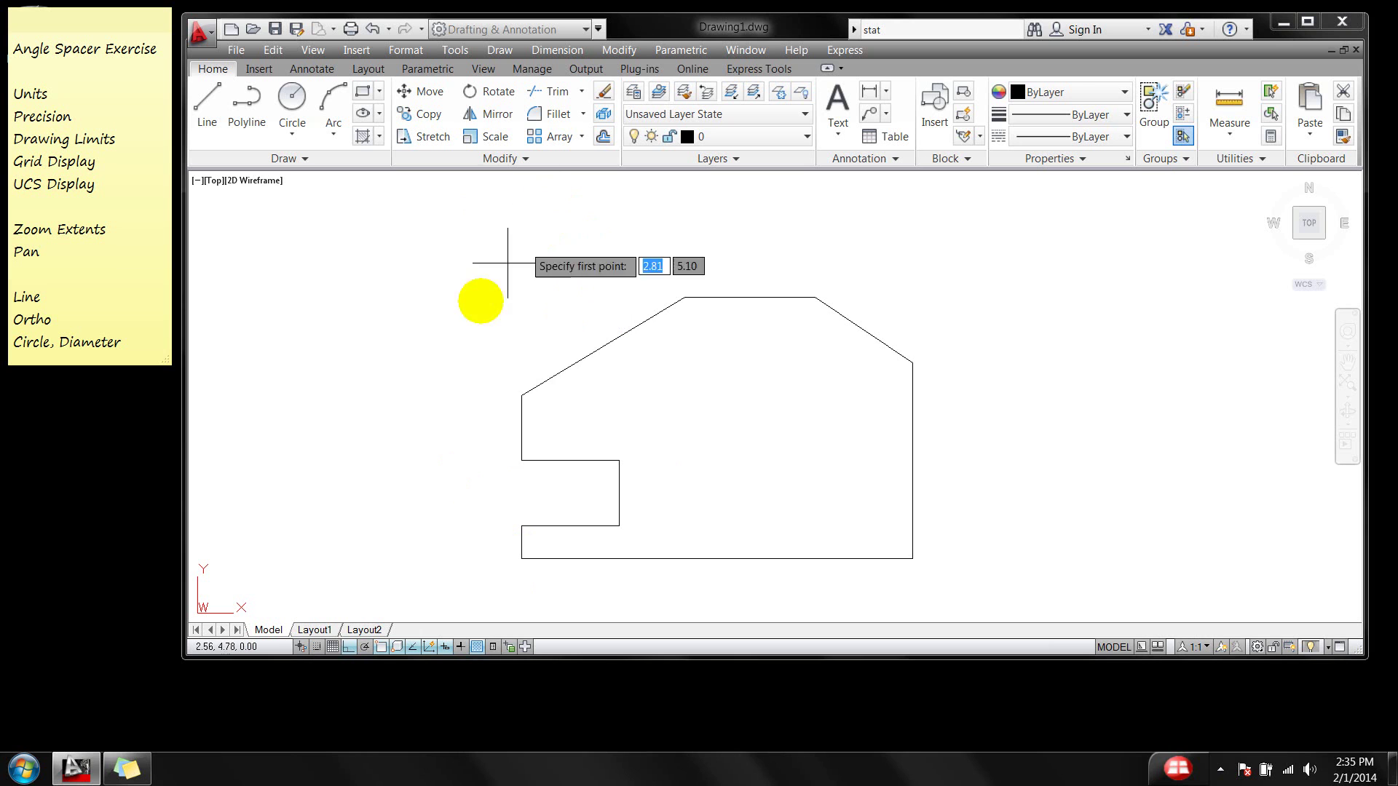
click(521, 395)
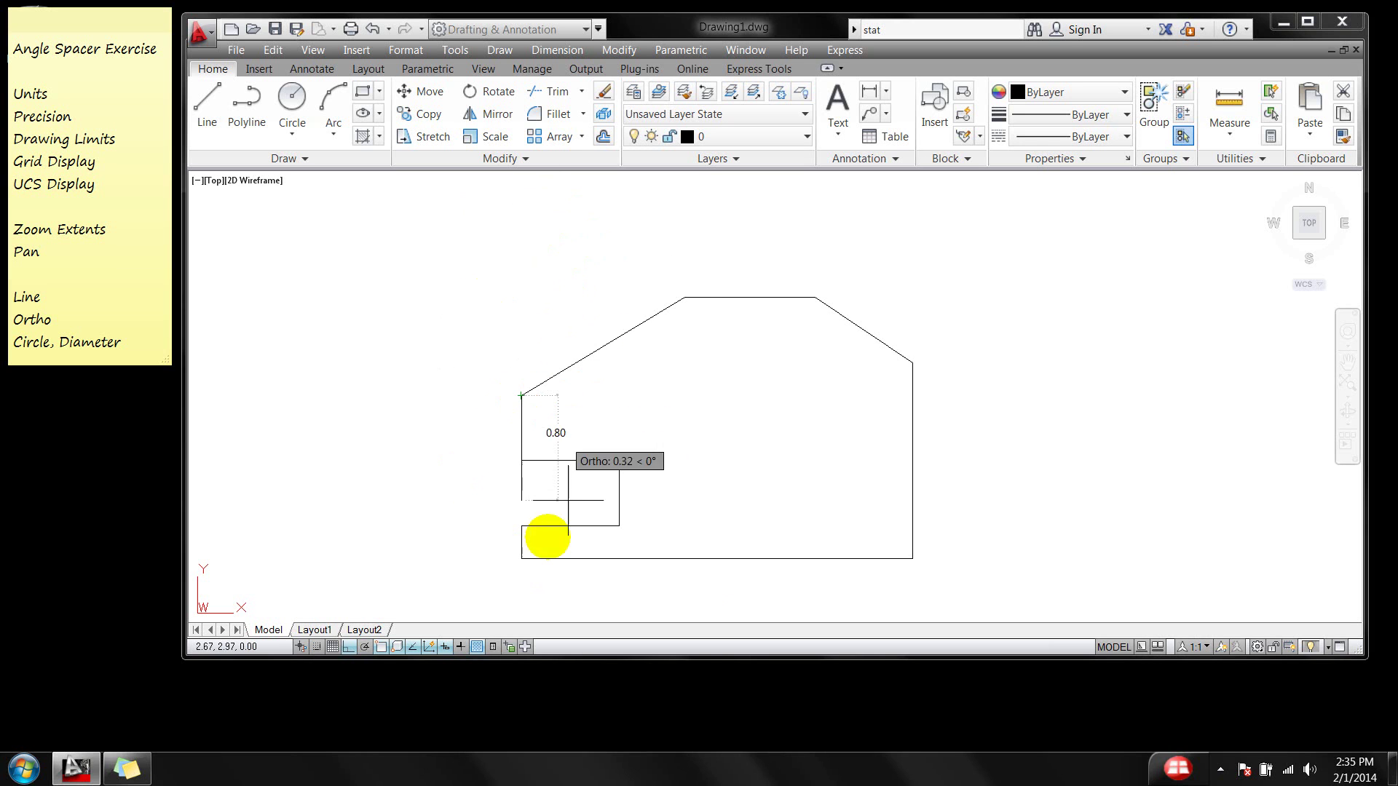
click(520, 559)
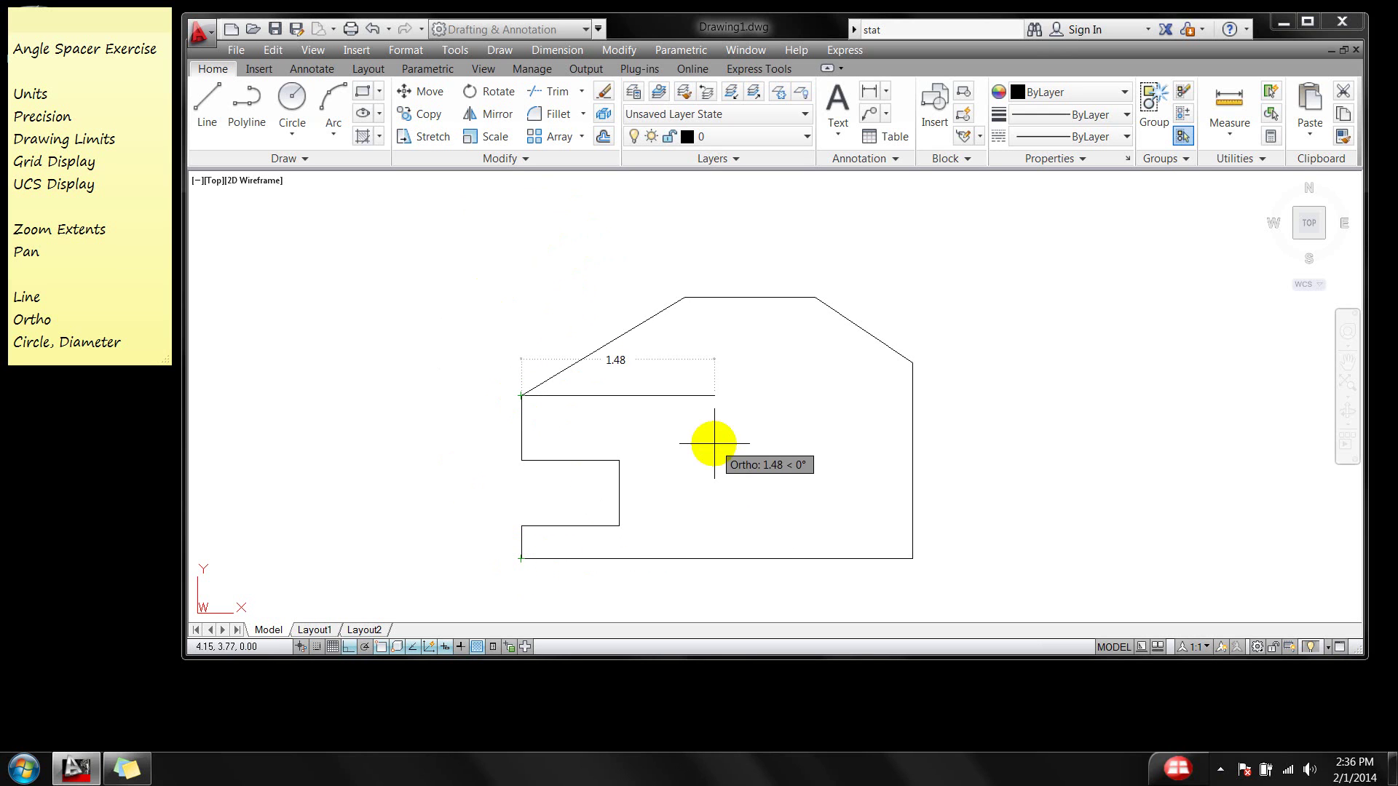
key(Escape)
Measure the horizontal distance from the top edge's left end to the line of the right vertical edge.
right_click(575, 243)
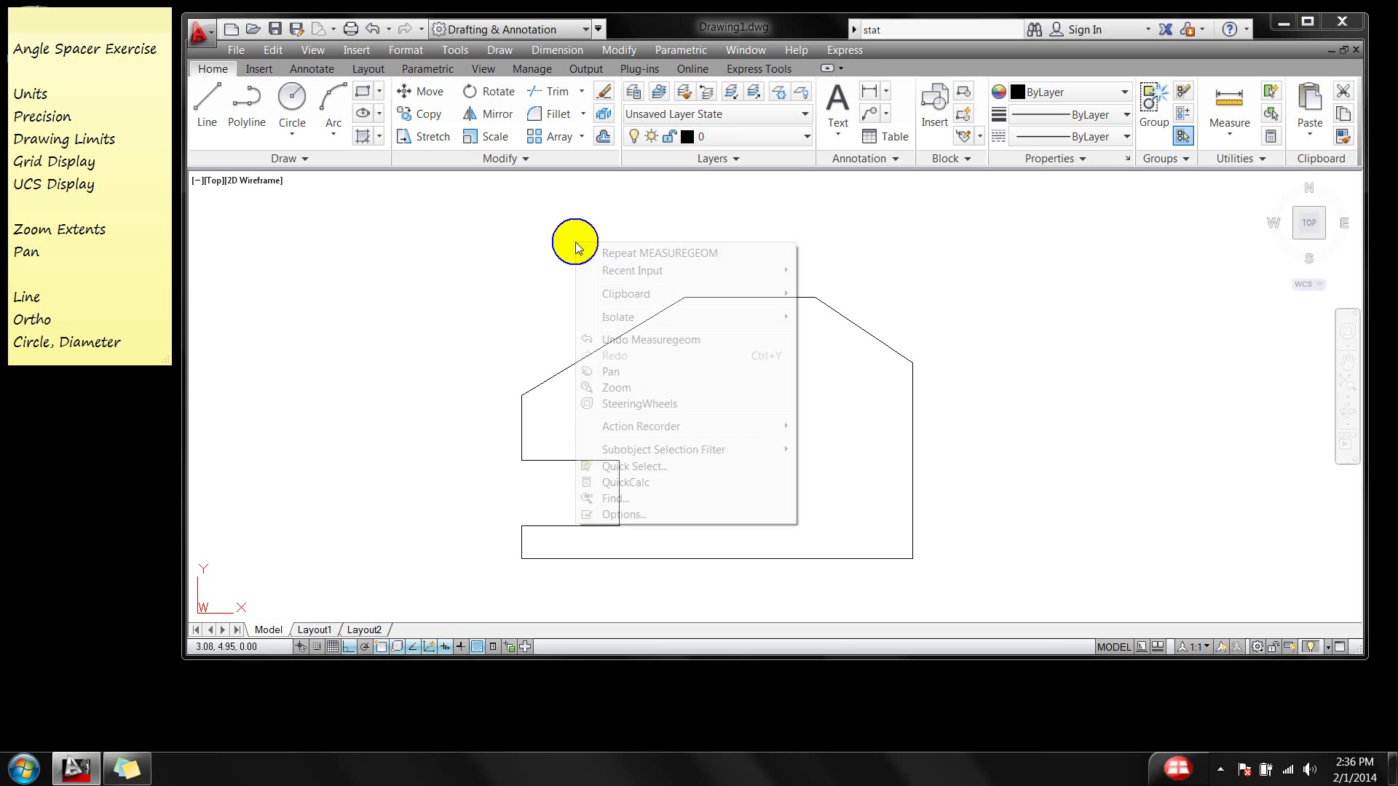
click(638, 253)
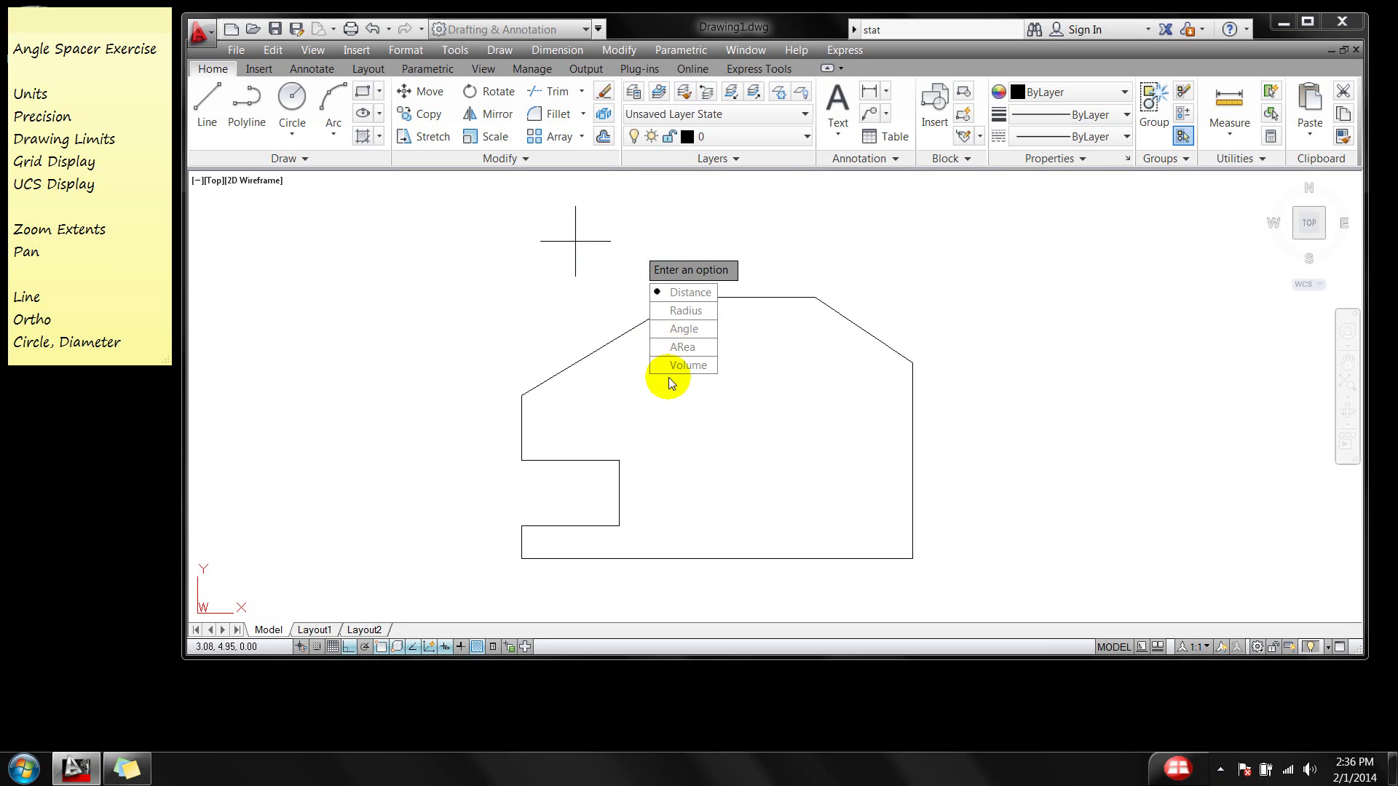
click(688, 292)
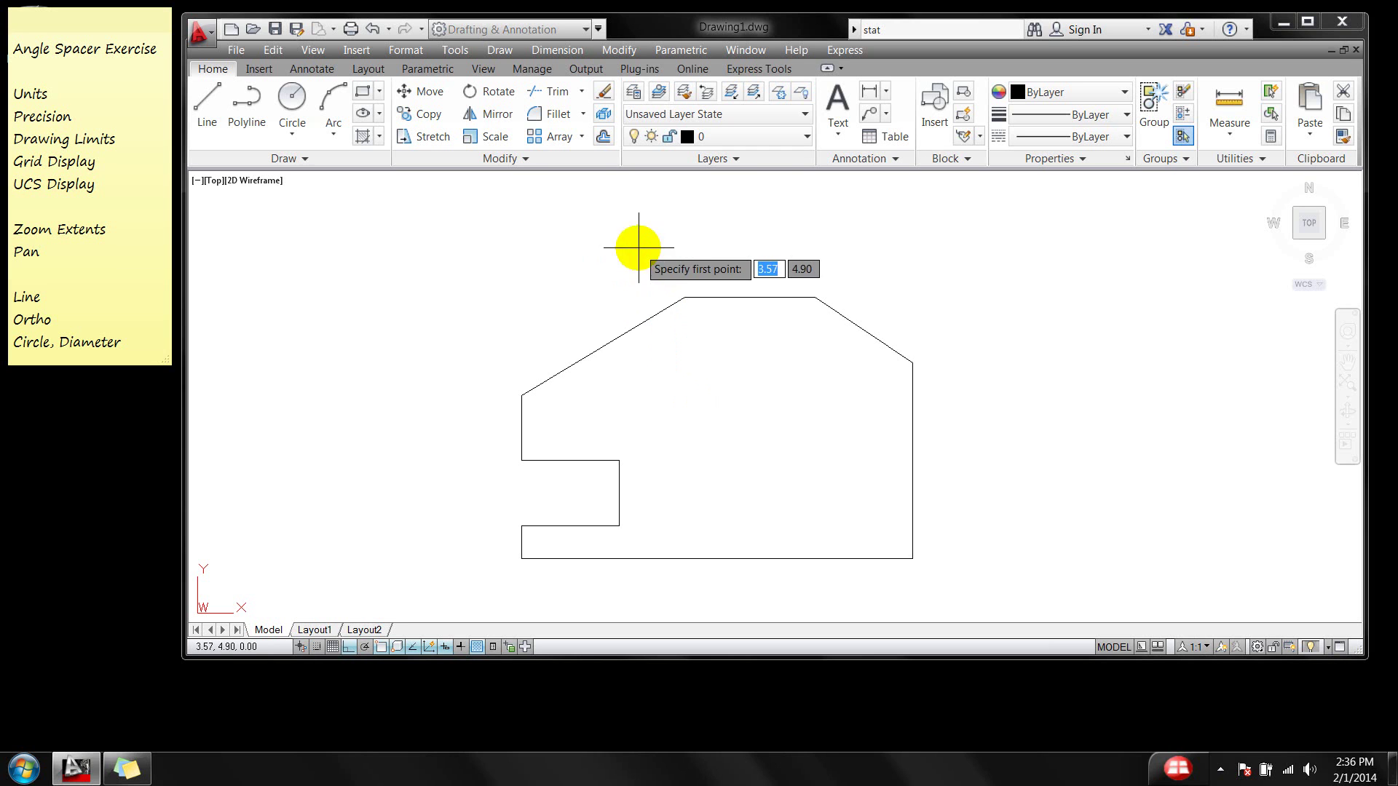
click(684, 297)
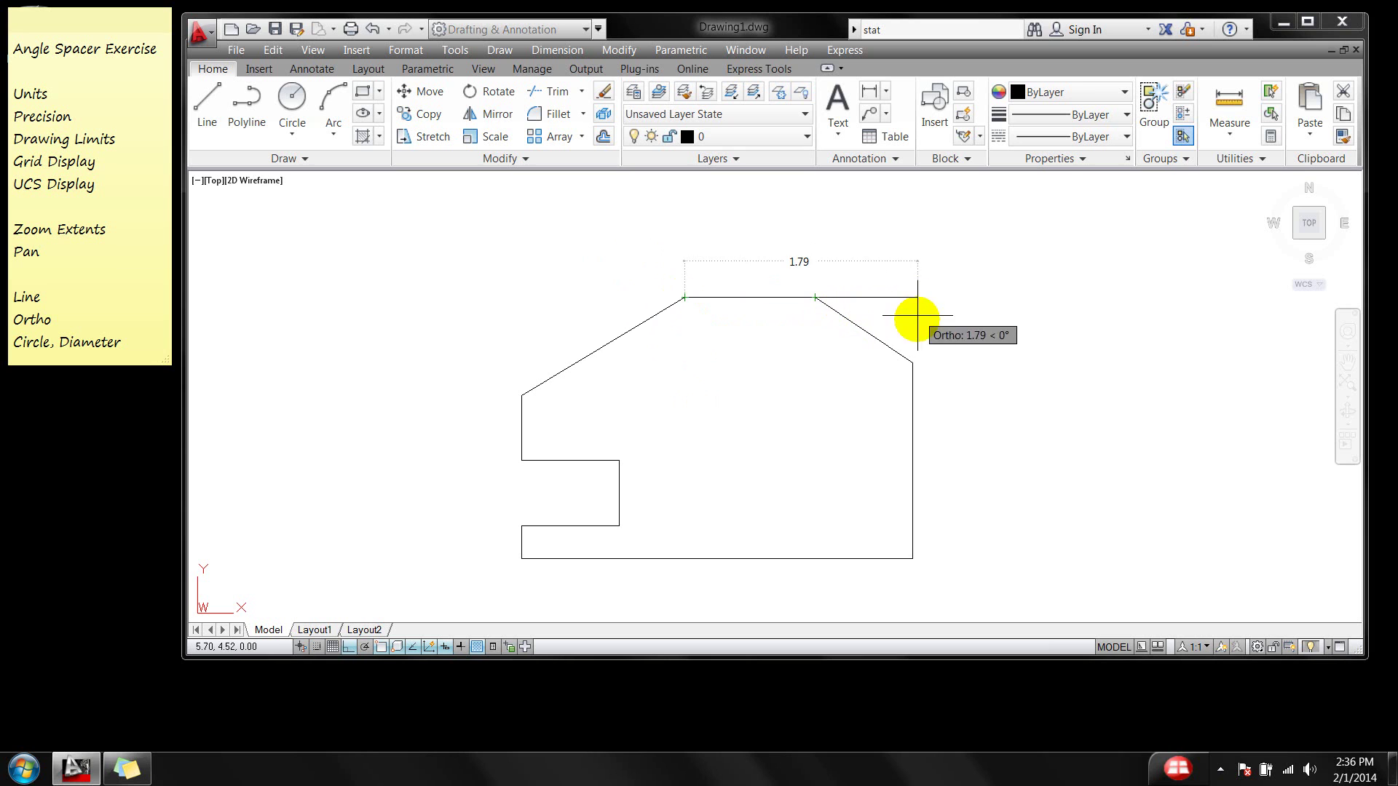
text(u)
key(Return)
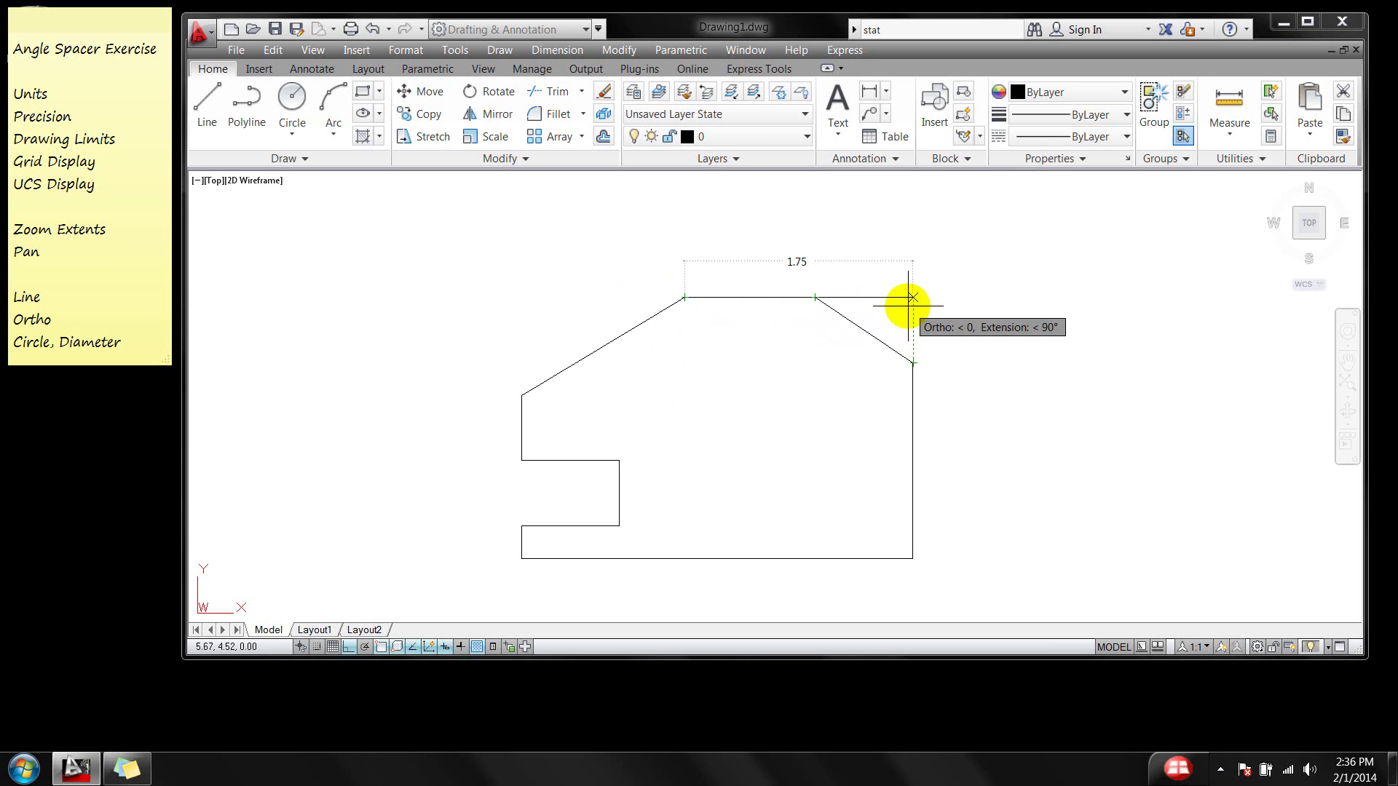
key(Escape)
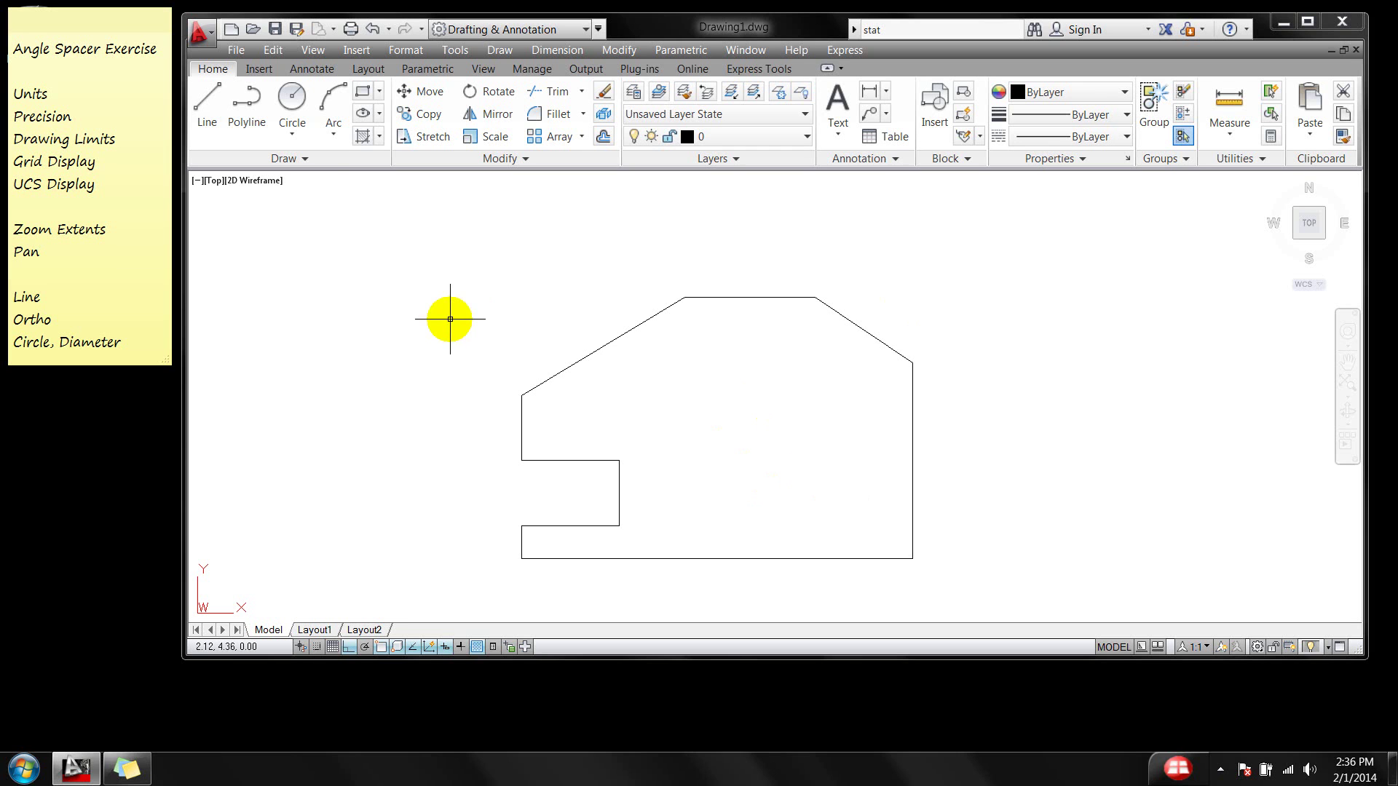
Draw a circle by center and diameter inside the outline, about 0.77 in diameter and centered near 4.52, 3.44.
click(291, 135)
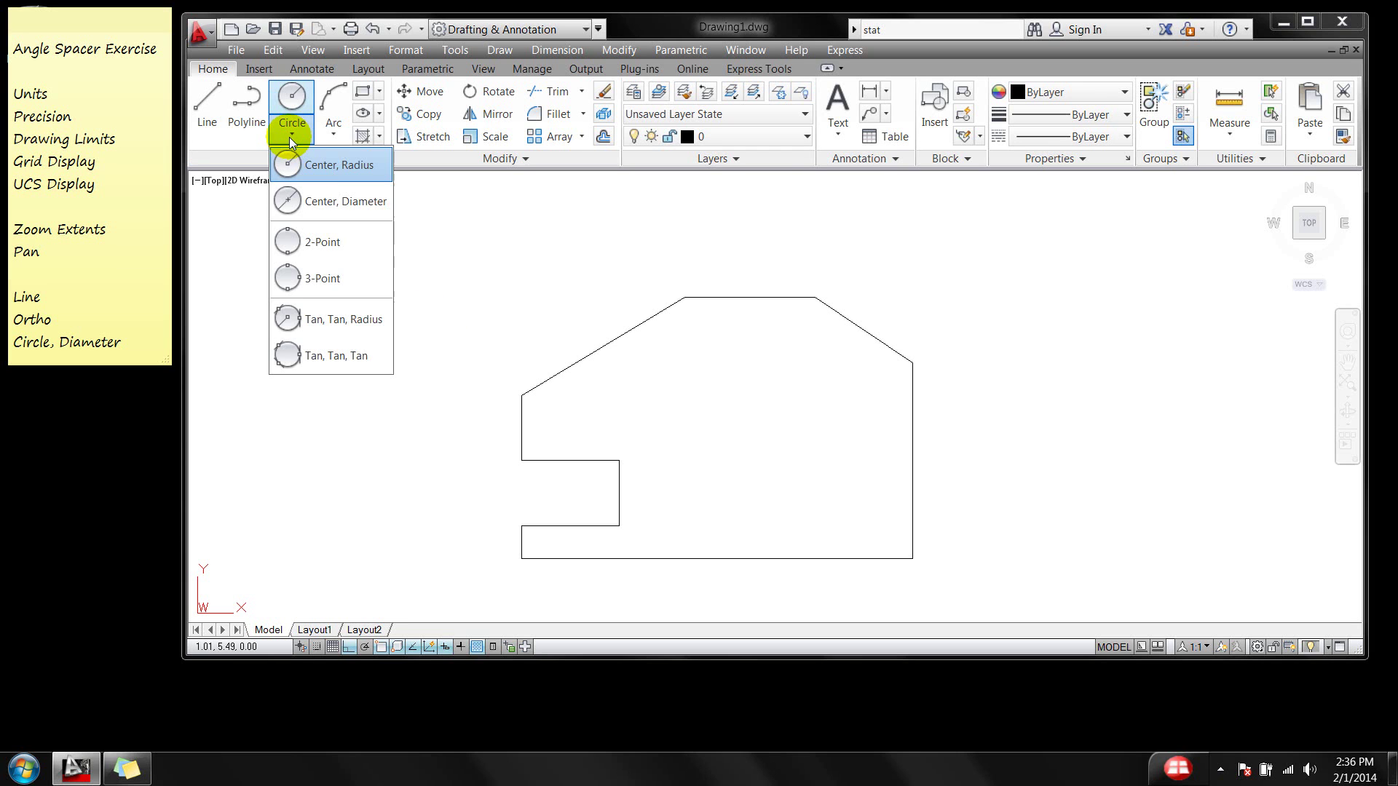
click(322, 206)
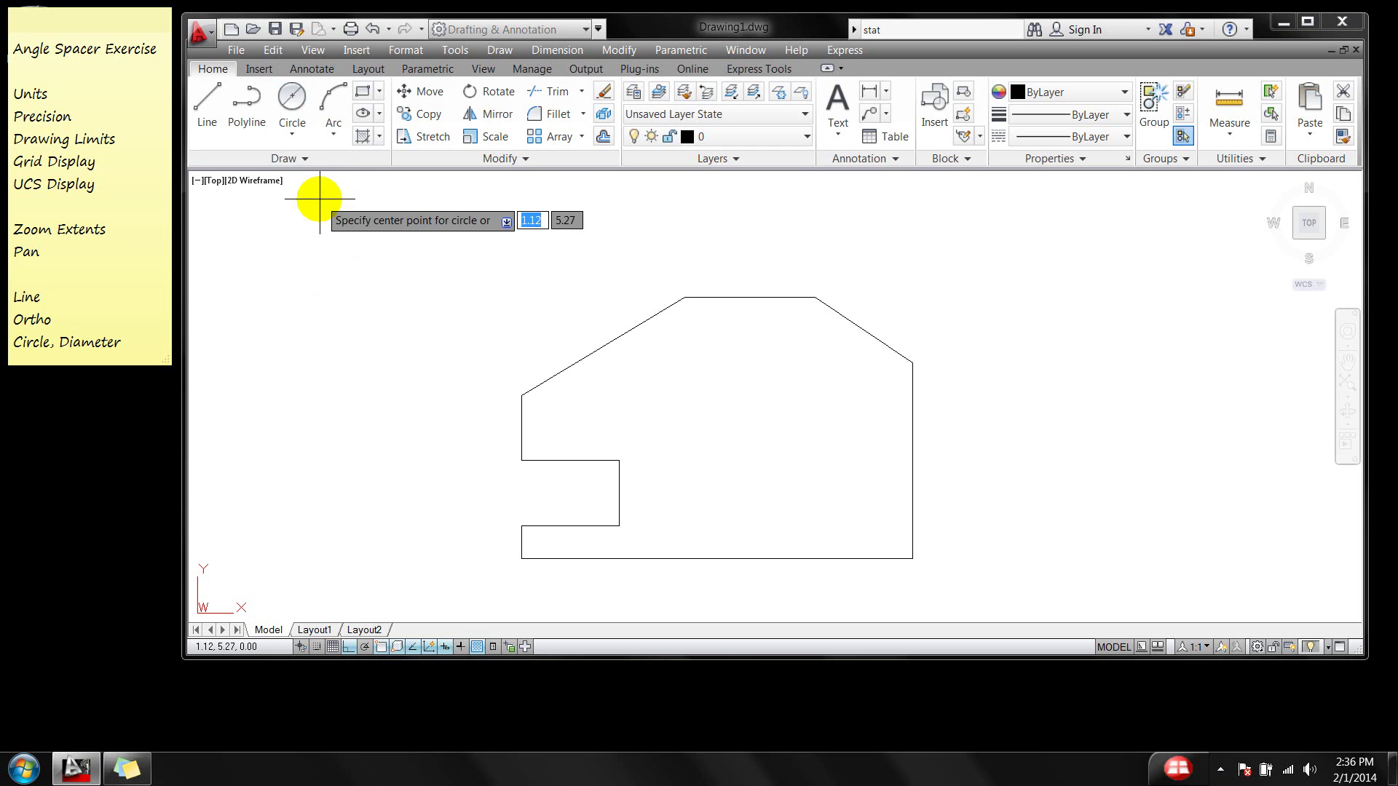
click(764, 439)
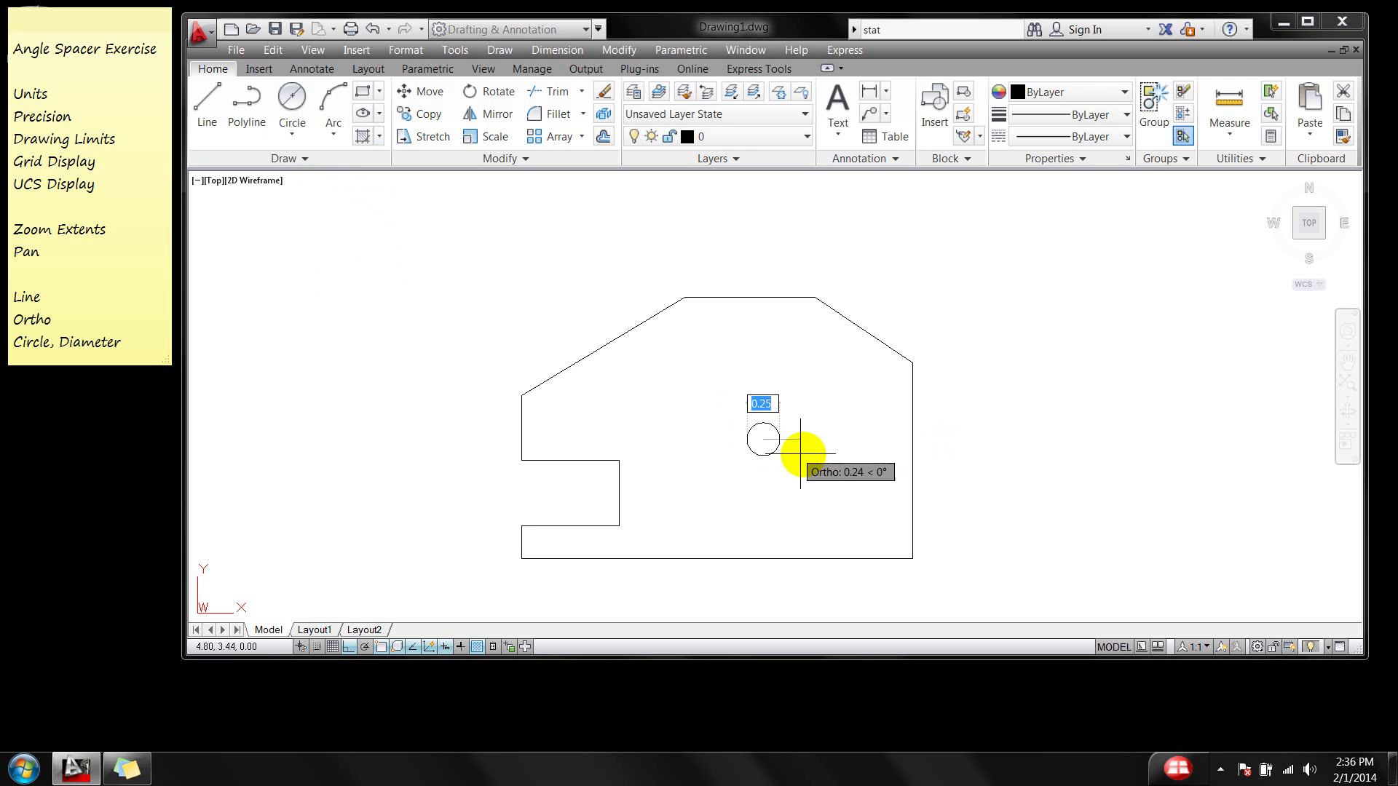
click(858, 479)
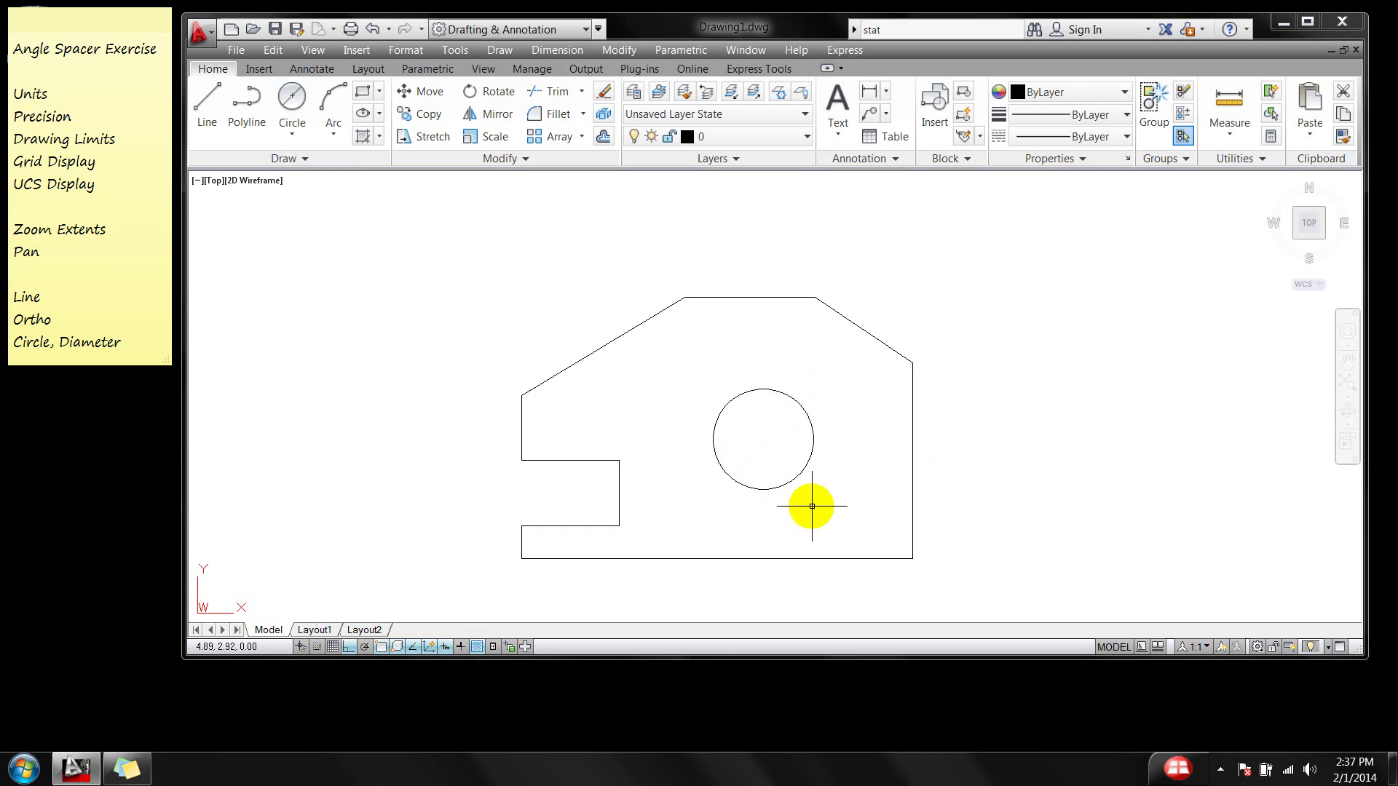
Move the circle by setting its center coordinates to X 5 and Y 4 in its properties.
click(805, 469)
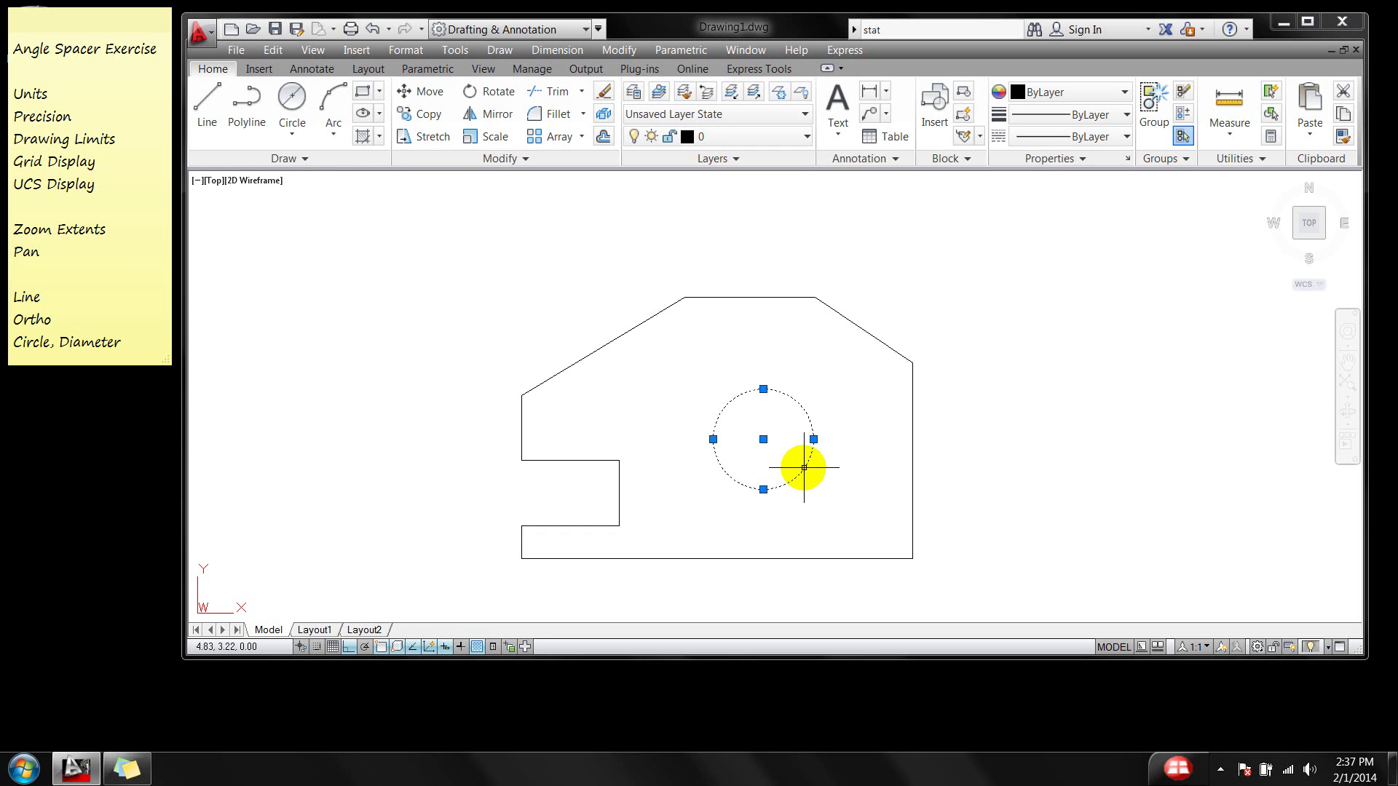
right_click(845, 470)
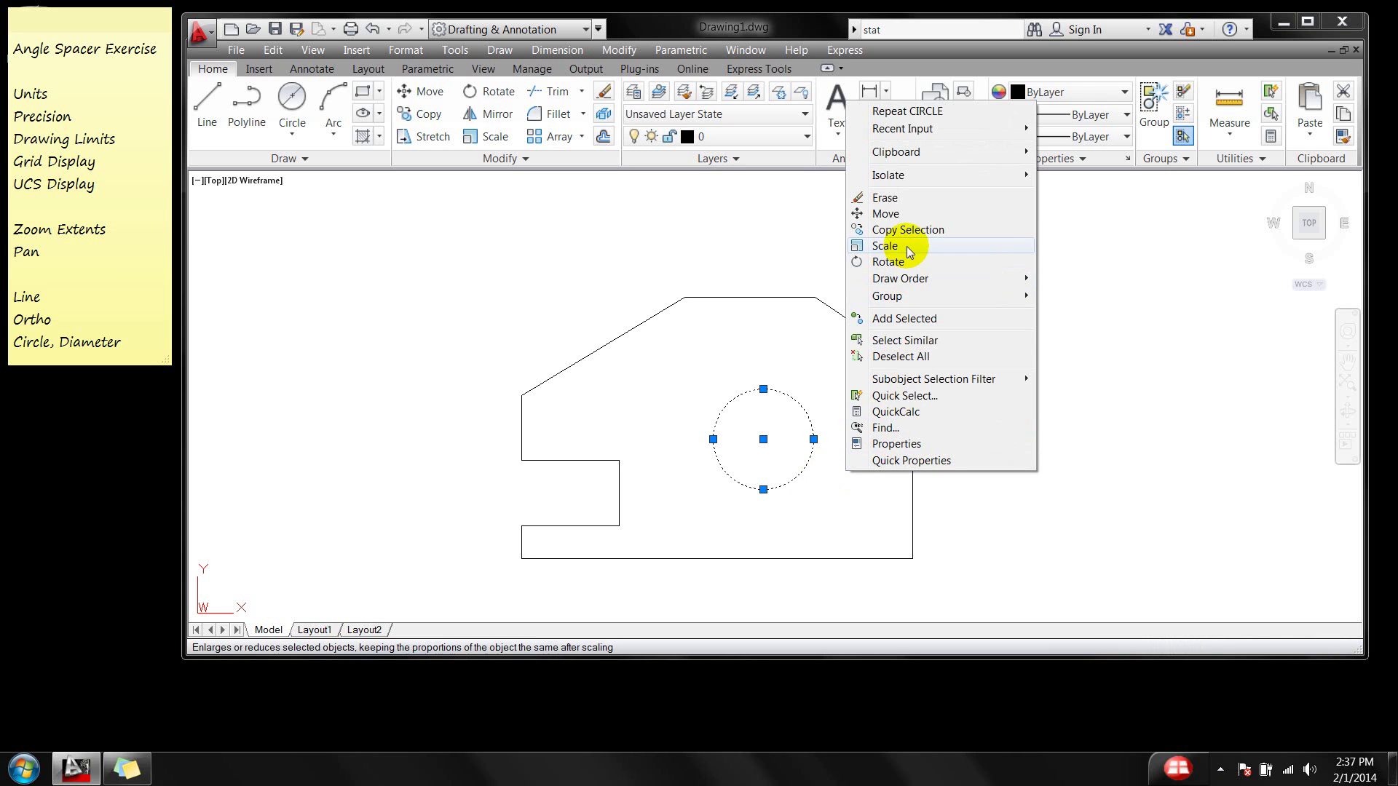
click(960, 451)
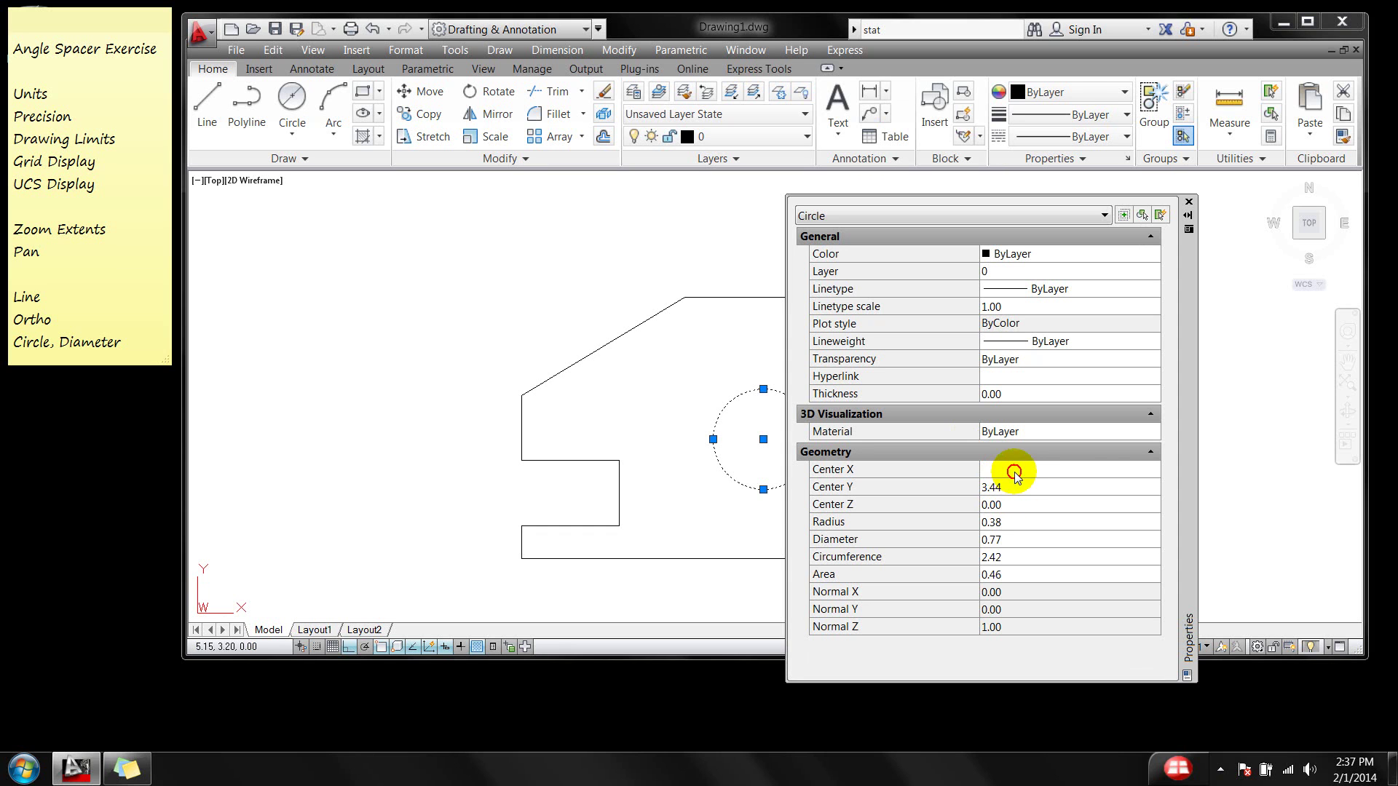
click(1015, 472)
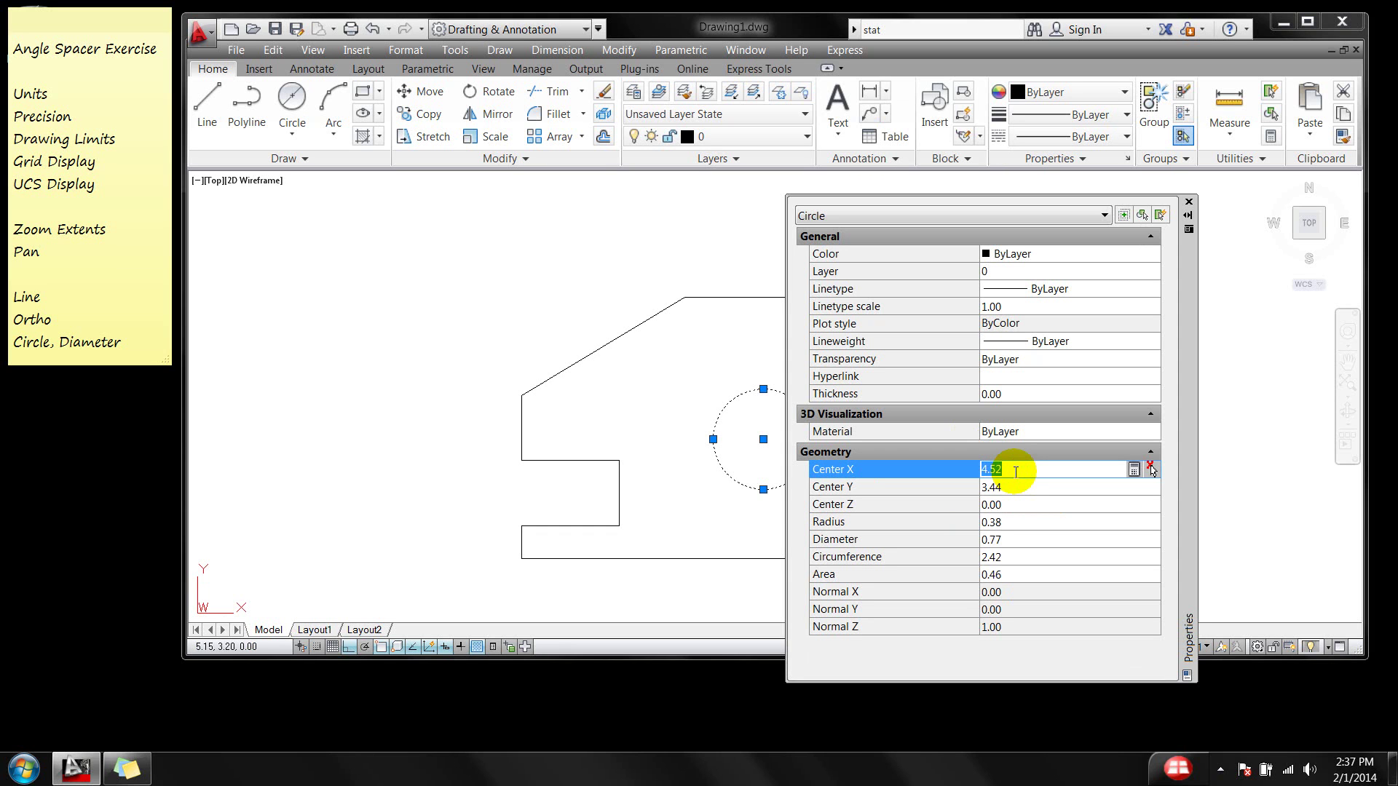
text(5)
click(1015, 487)
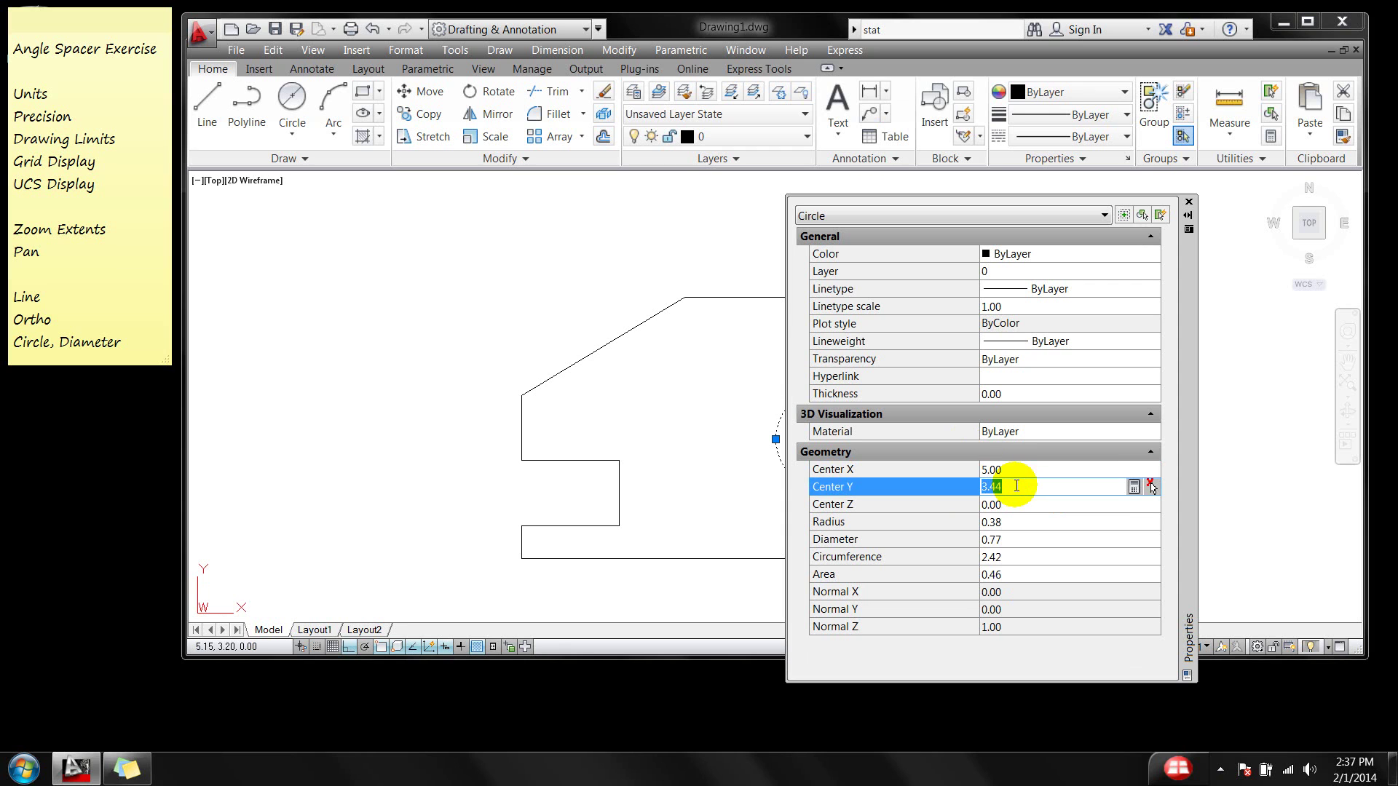
text(4)
key(Return)
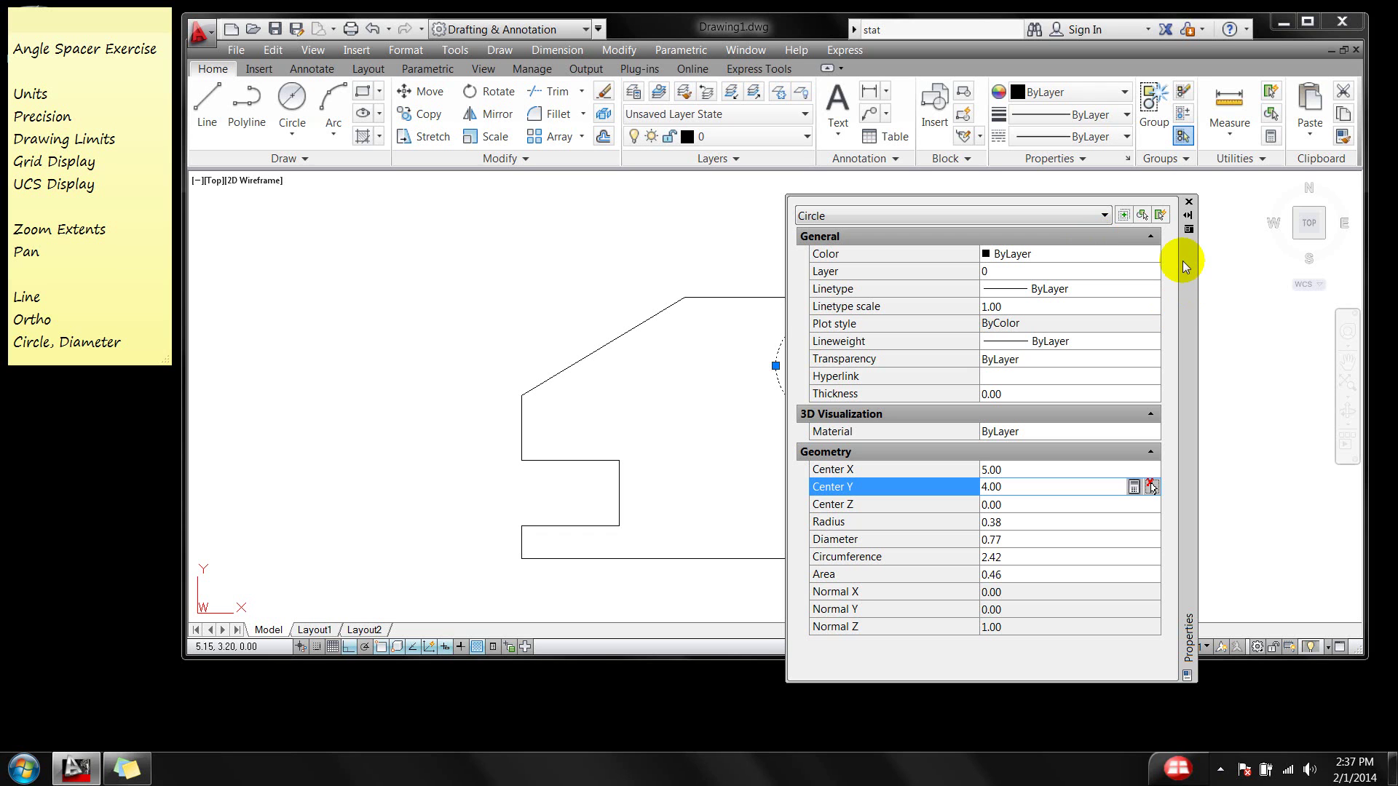
click(1188, 202)
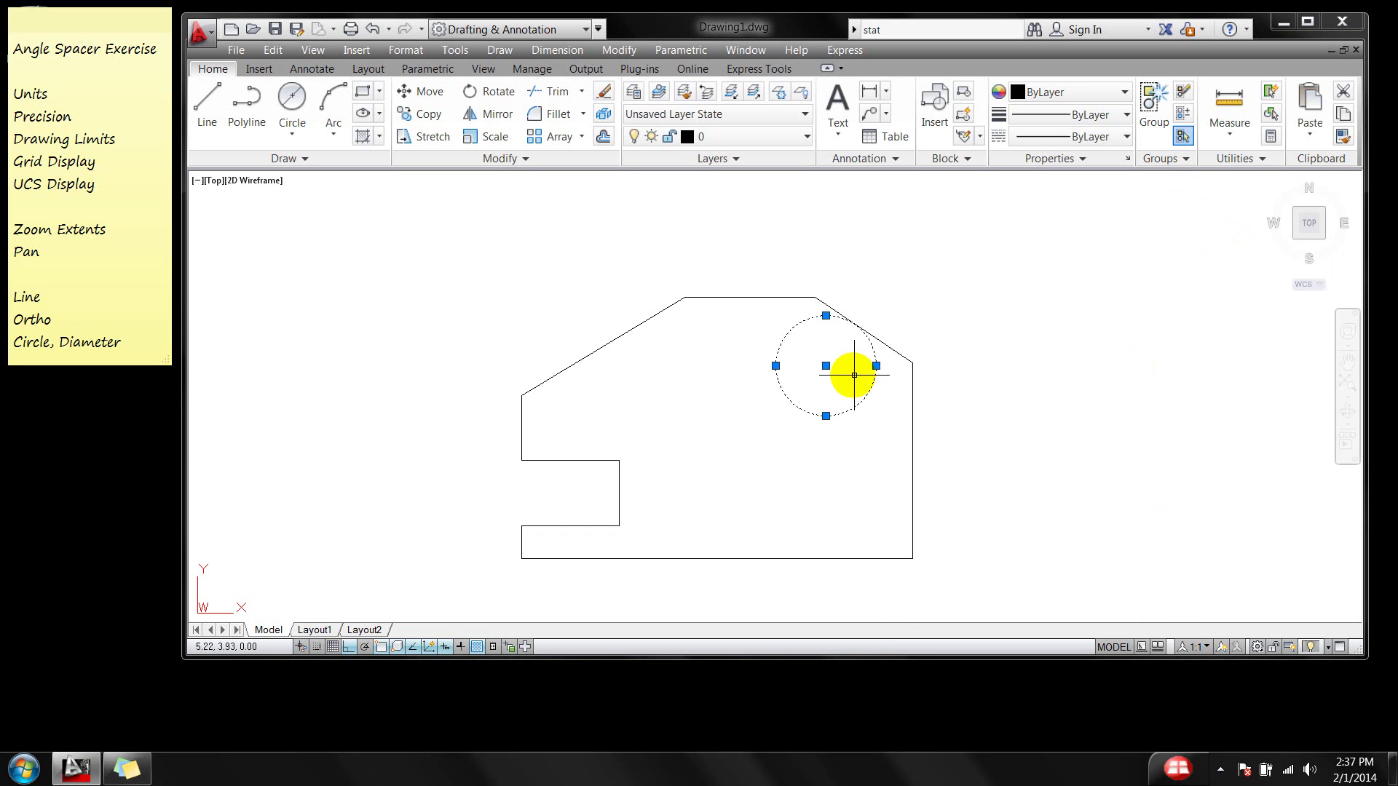
key(Escape)
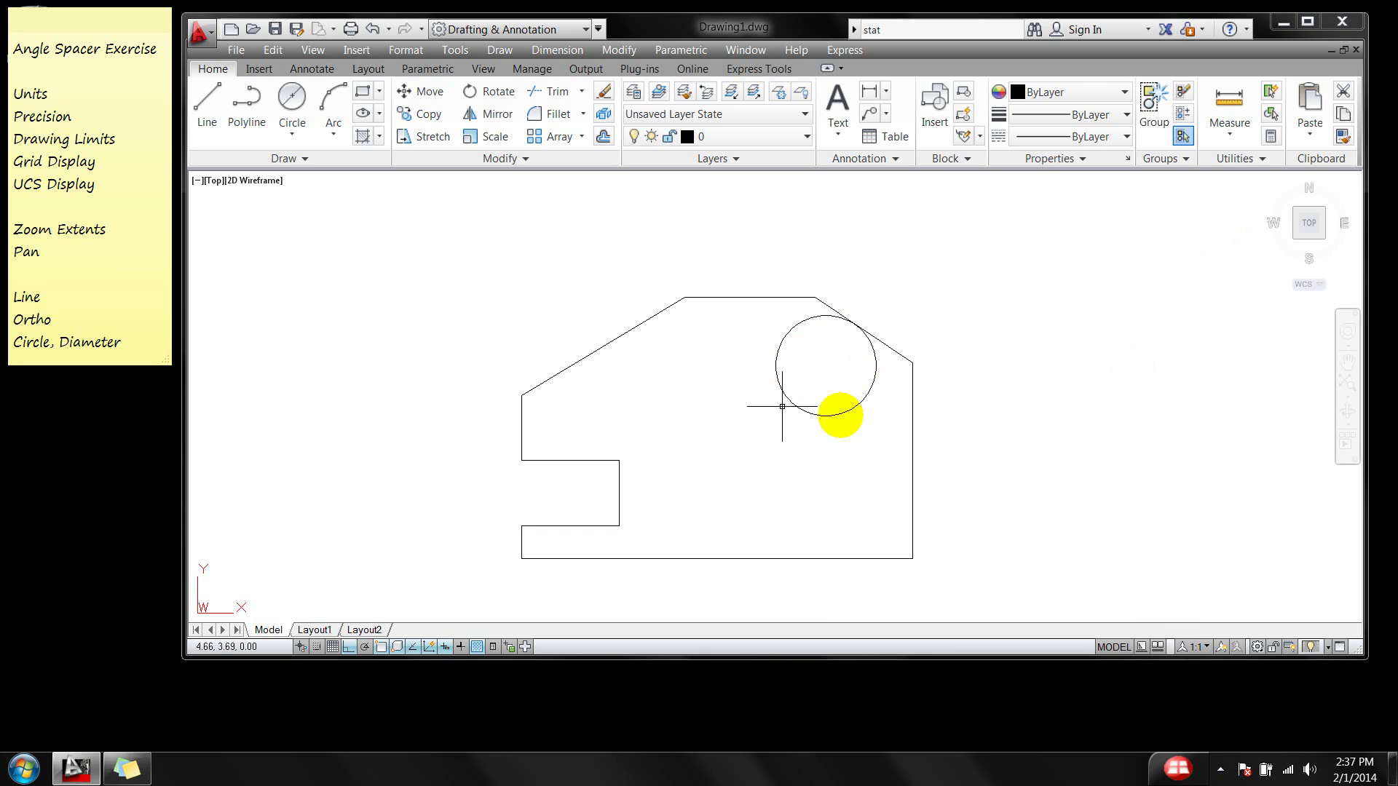
Delete the circle that touches the outline's right-hand diagonal edge.
click(824, 415)
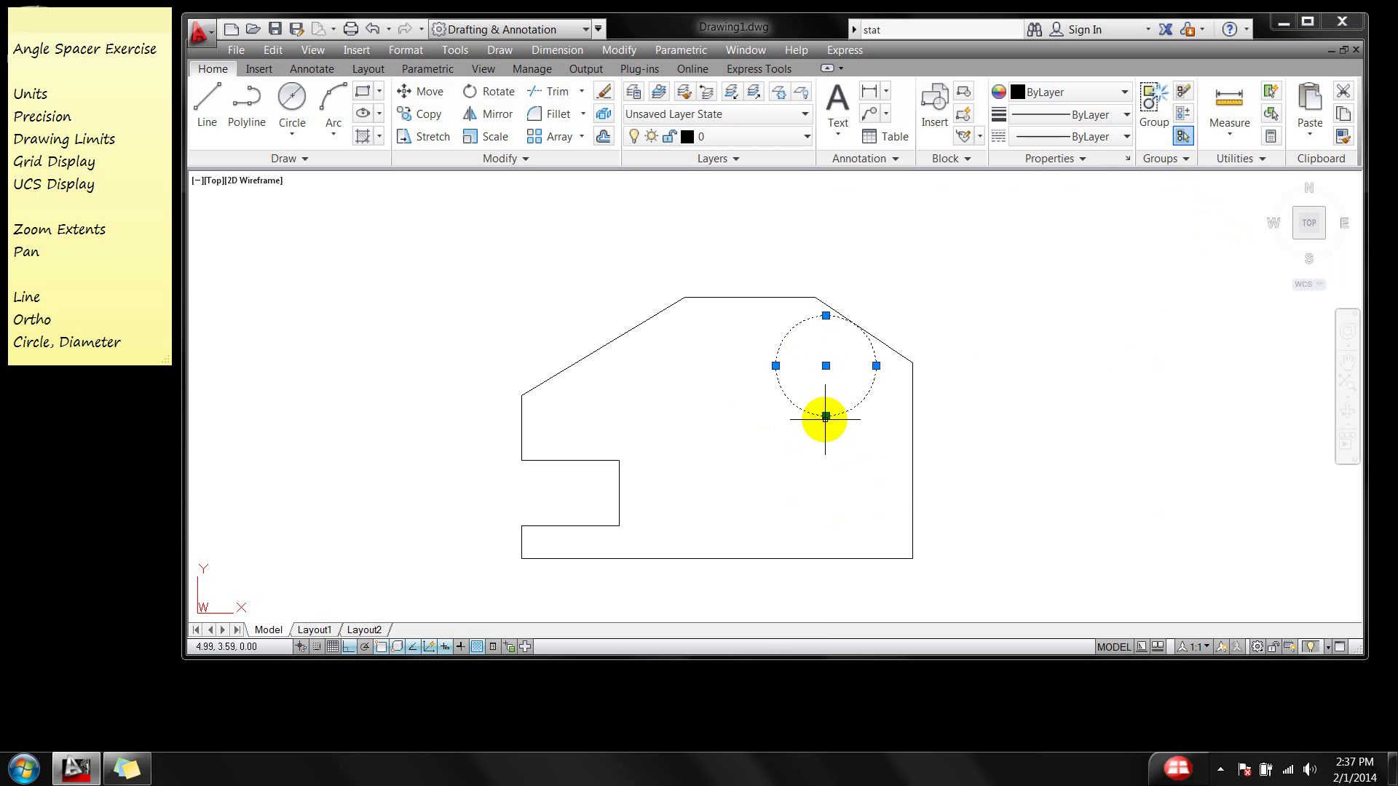
key(Delete)
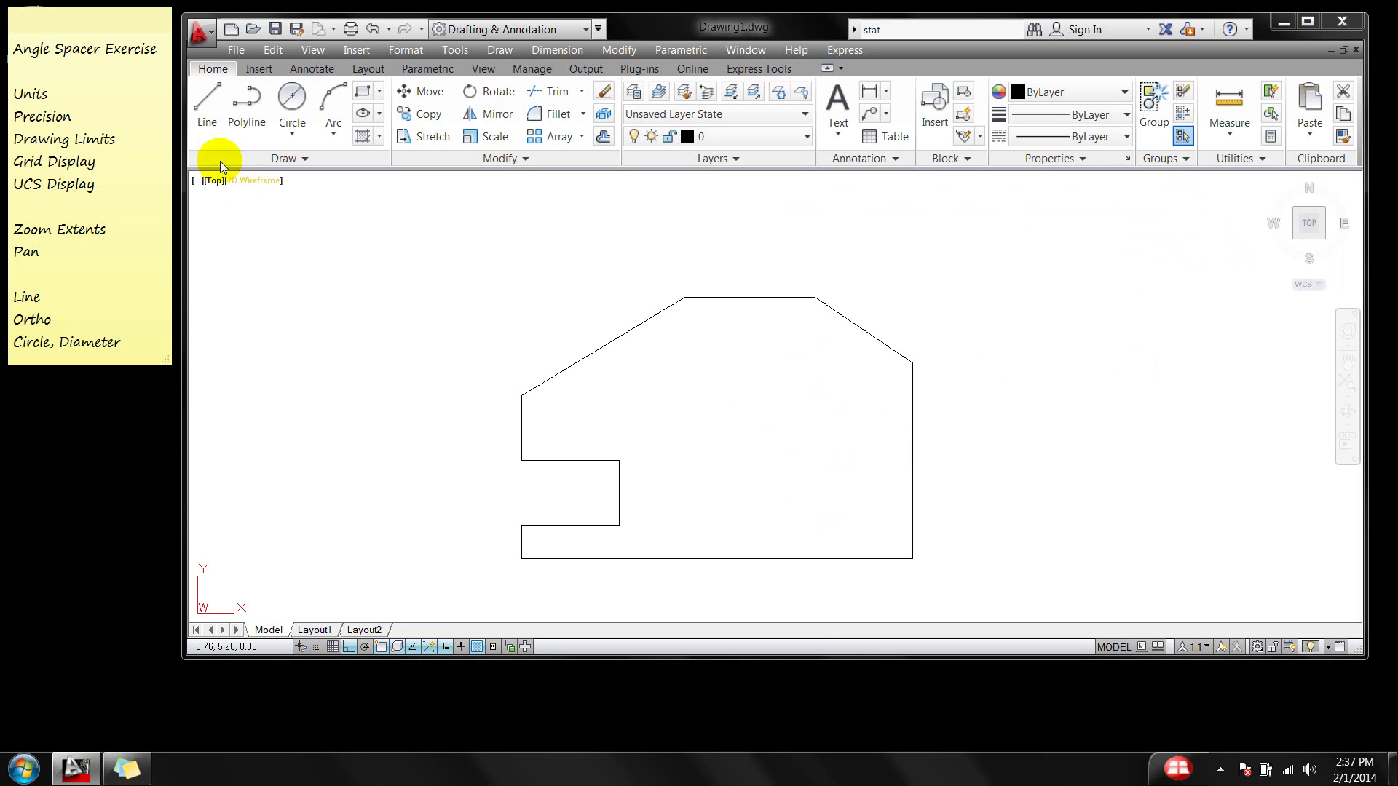
Draw construction lines from the base's right corner, 1 unit straight up and 1 unit horizontally left into the outline.
click(207, 99)
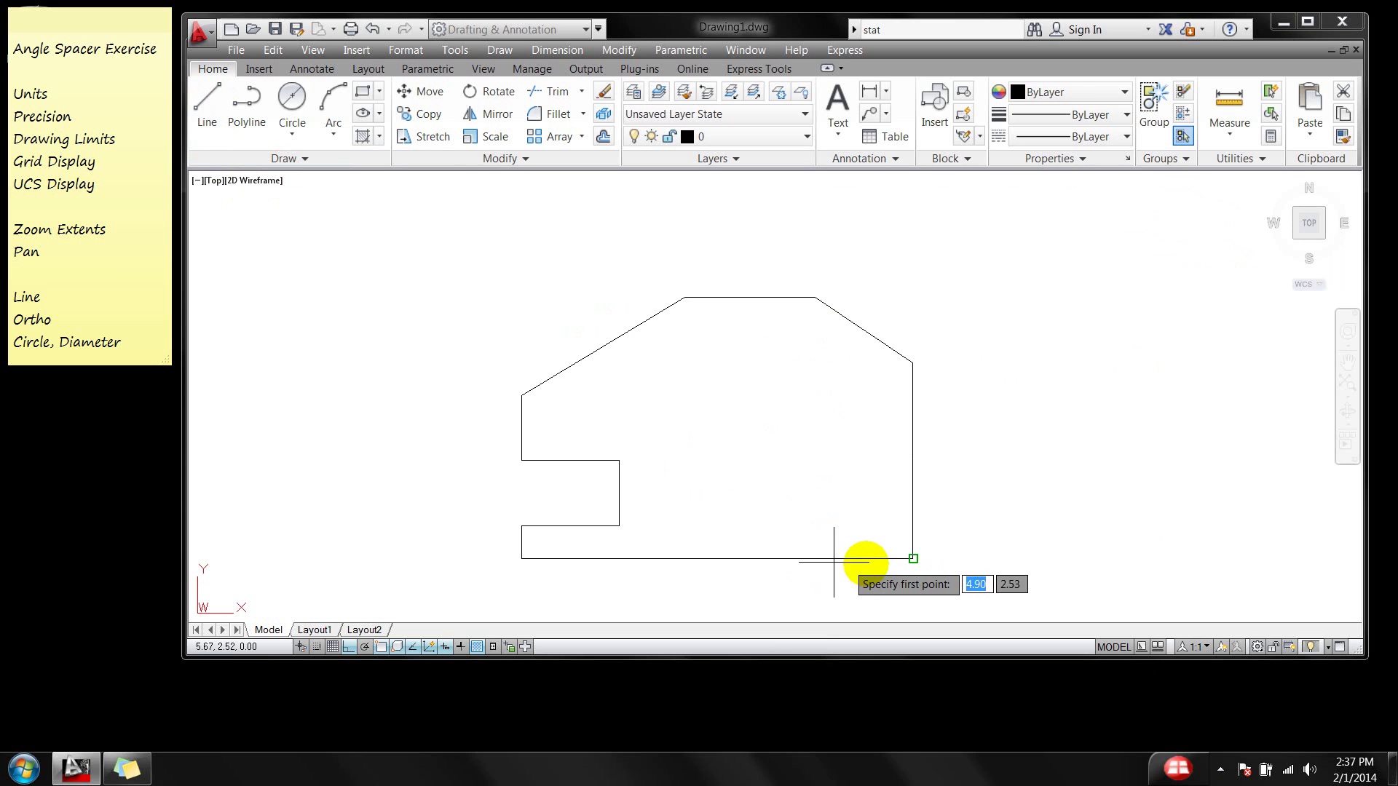
click(913, 558)
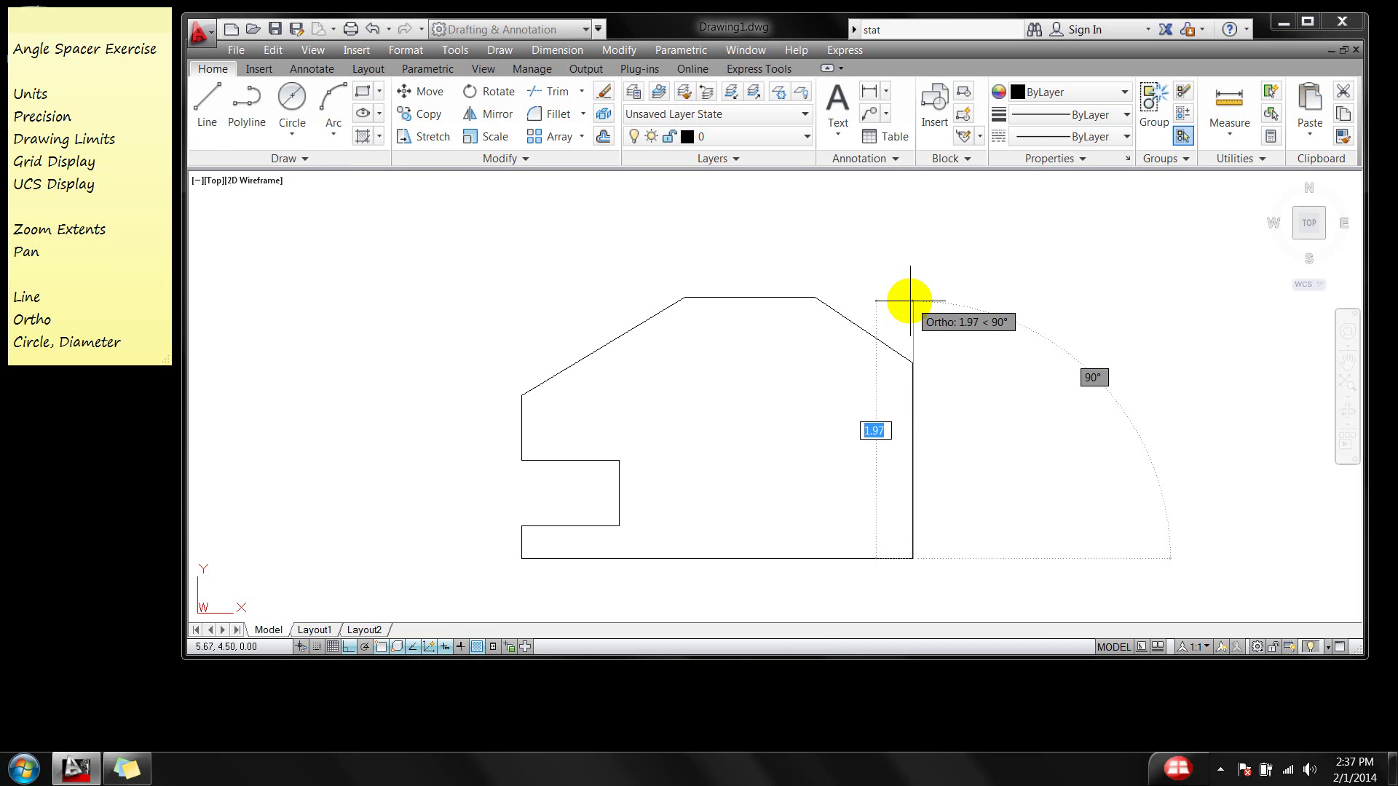
text(1)
key(Return)
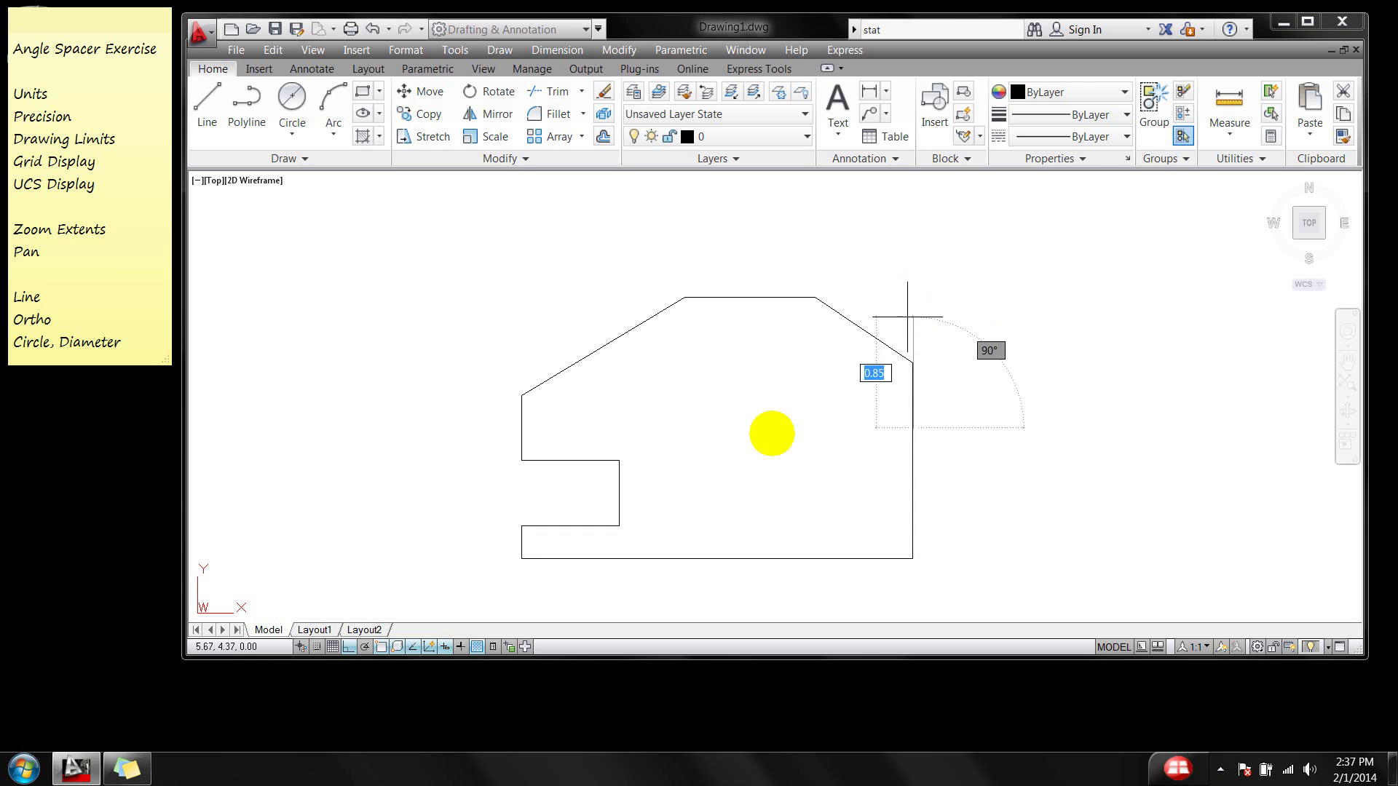
text(1)
key(Return)
key(Return)
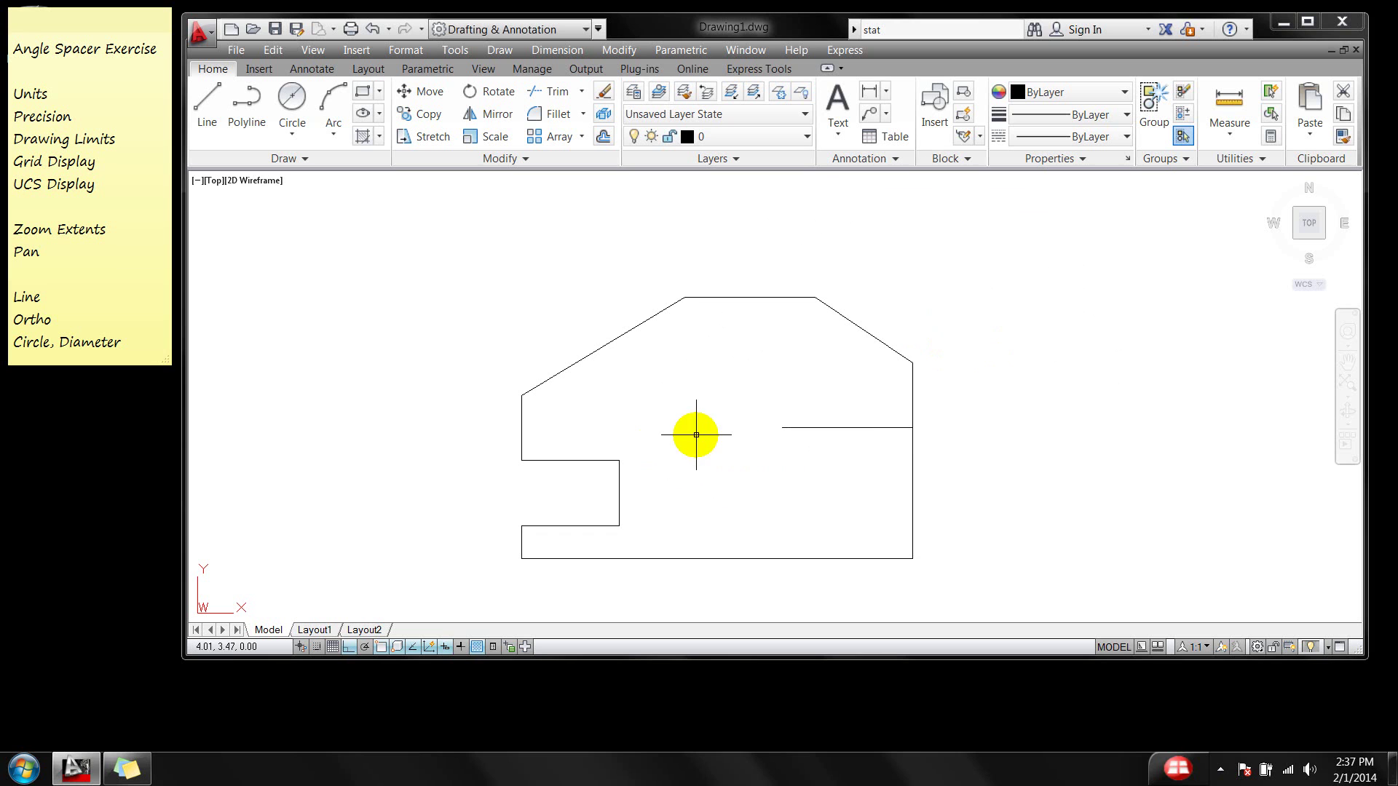
Draw a circle of diameter 1 centered on the inner end of the horizontal construction line.
click(291, 98)
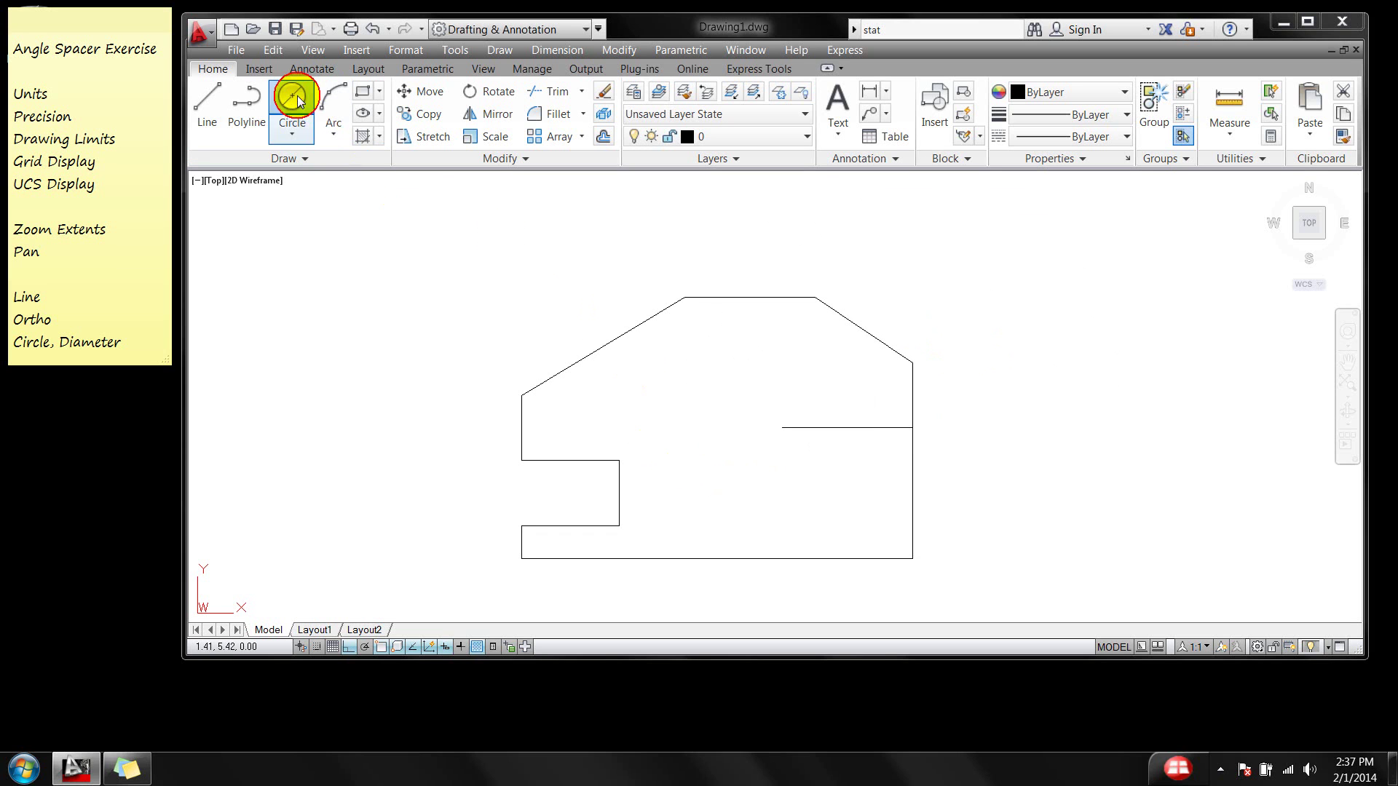
click(783, 427)
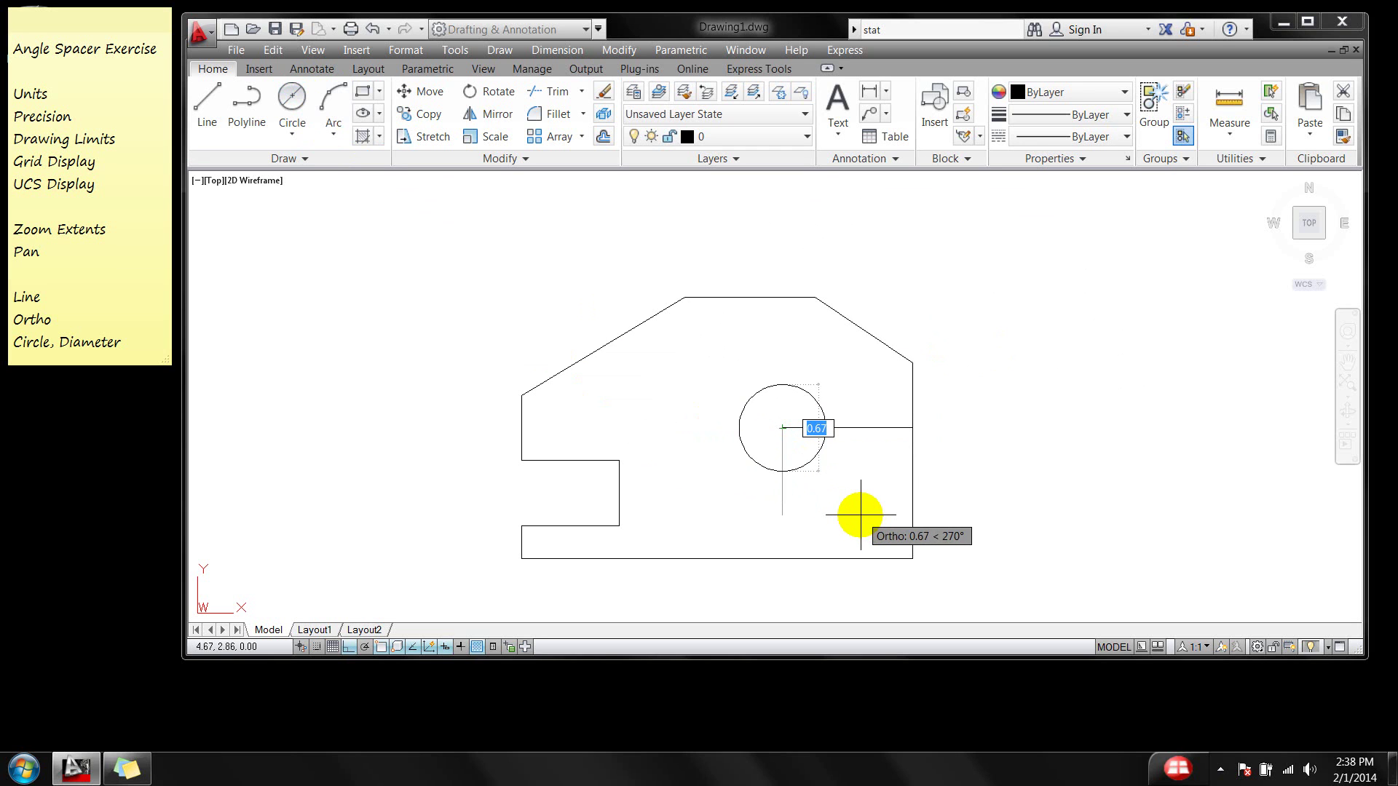
text(1)
key(Return)
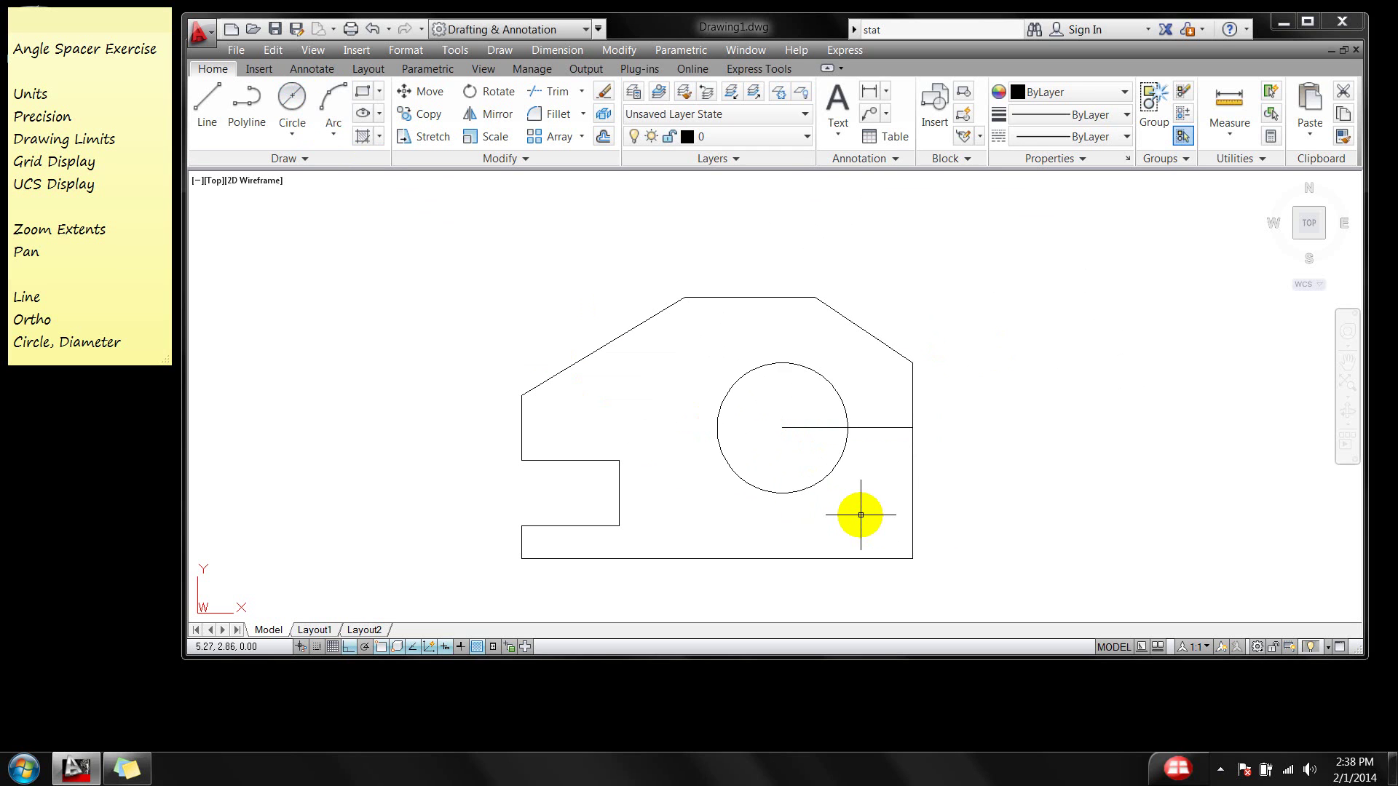
Delete the horizontal and vertical construction lines used to locate the circle's center.
click(877, 427)
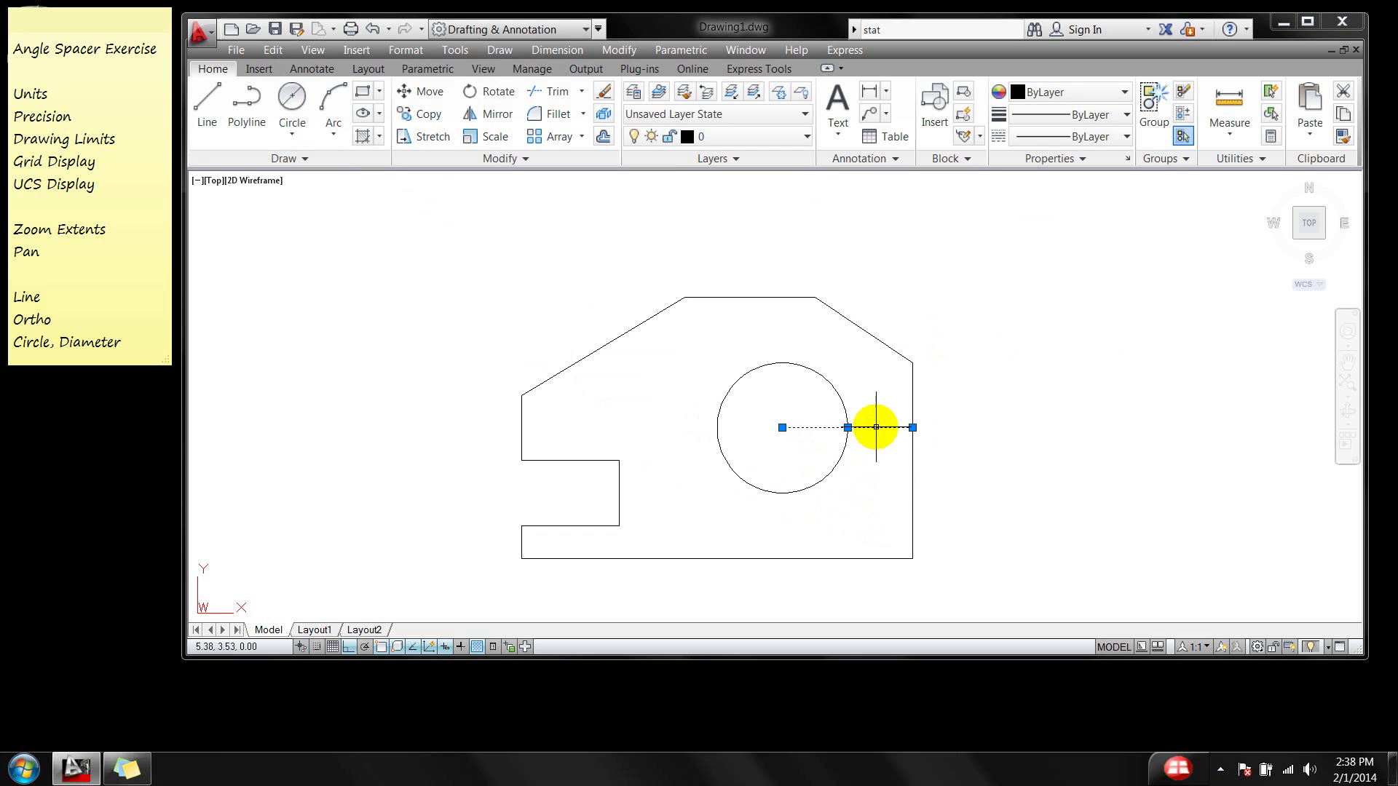
click(912, 484)
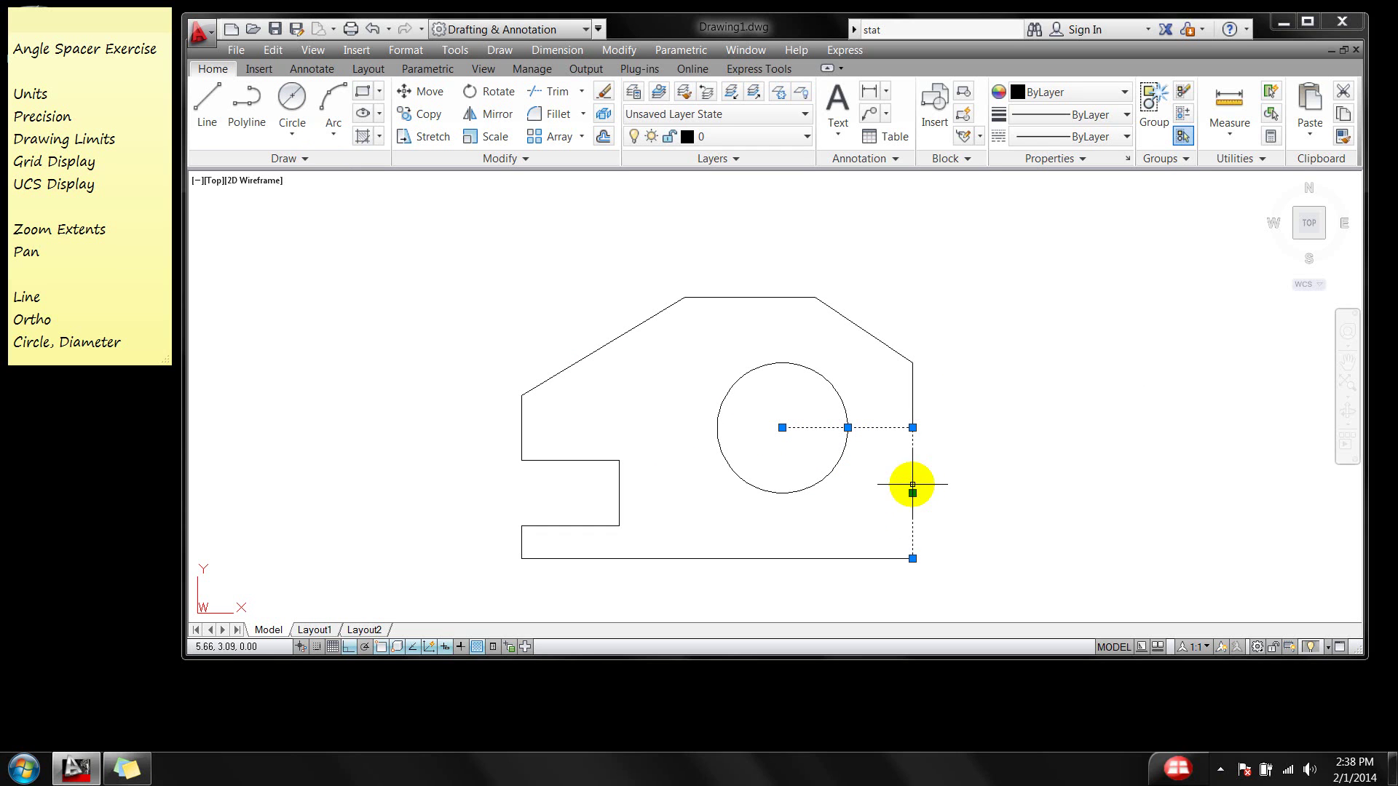
key(Delete)
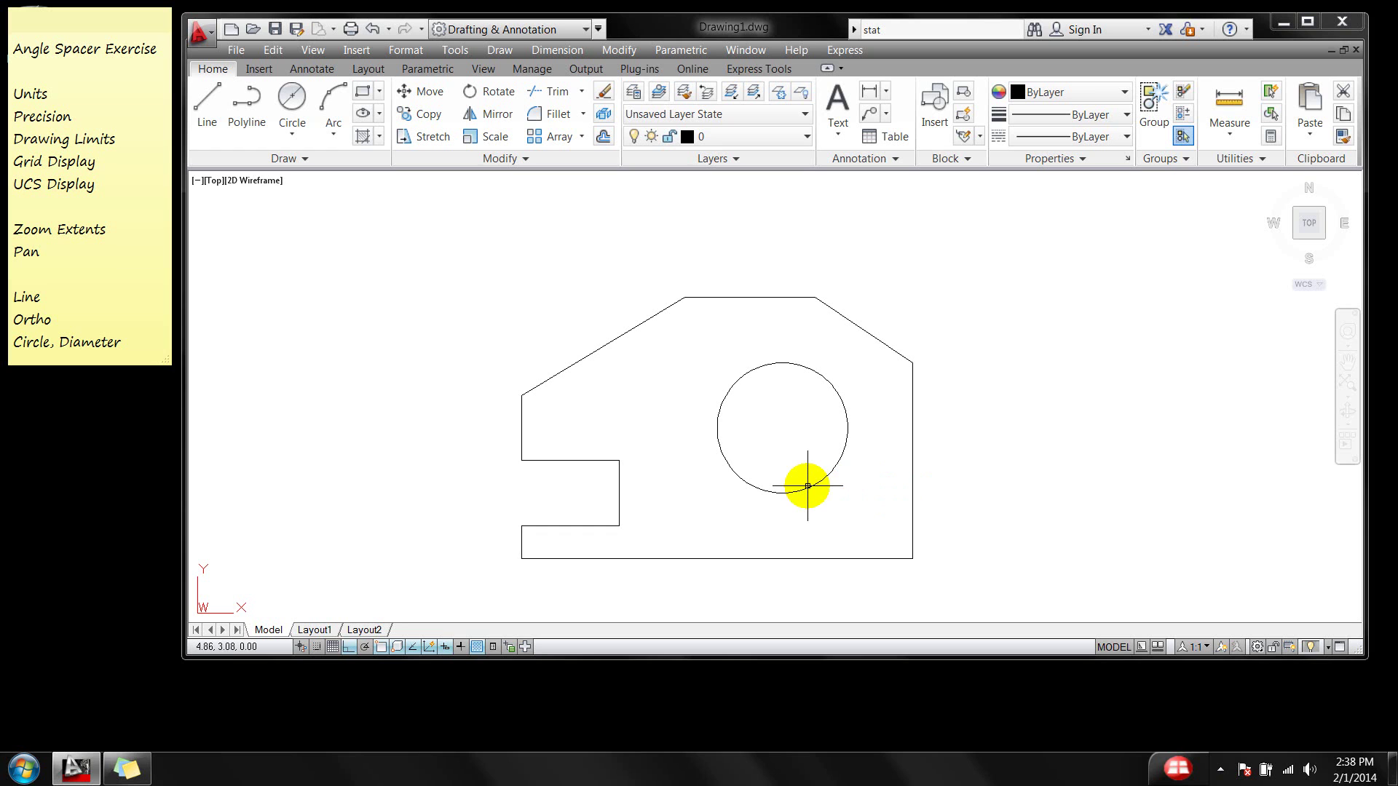